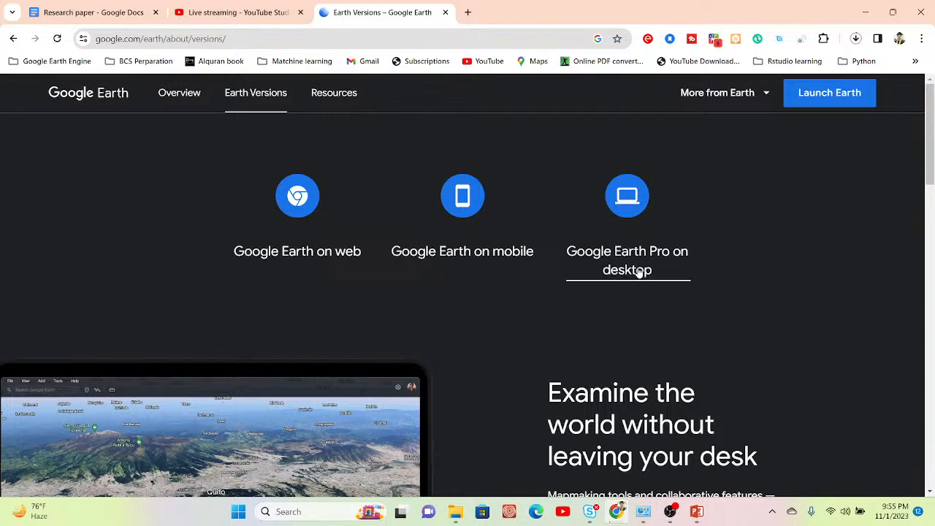
Download Google Earth Pro on desktop for Windows, accepting the terms of service
{"action": "left_click", "coordinate": [639, 271]}
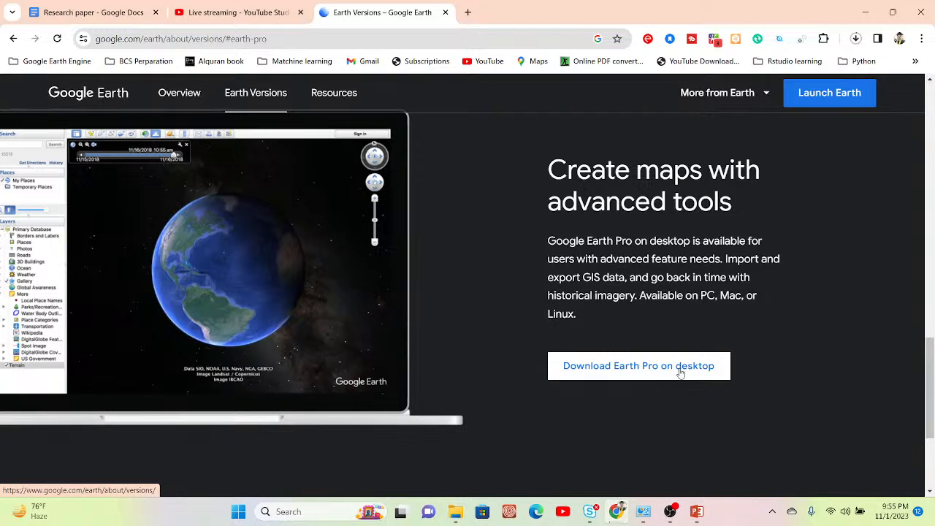
{"action": "left_click", "coordinate": [639, 368]}
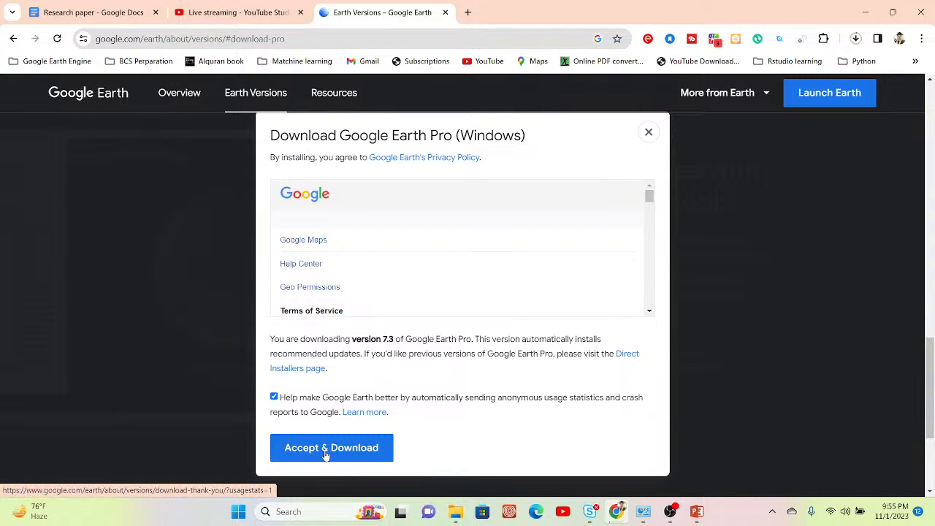
{"action": "left_click", "coordinate": [357, 454]}
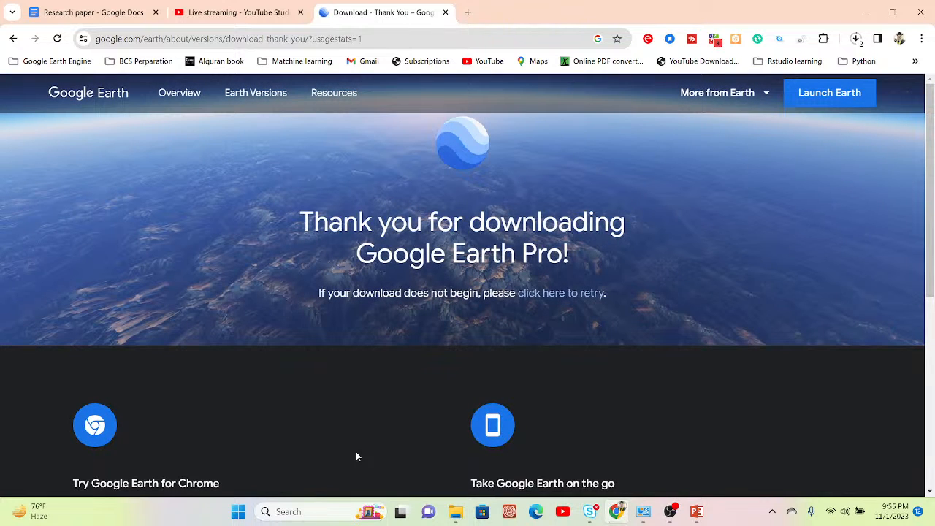
View the recent downloads and try to resume the paused QGIS-OSGeo4W-3.28.11-1 (1).msi download
{"action": "left_click", "coordinate": [856, 40]}
{"action": "left_click", "coordinate": [857, 40]}
{"action": "left_click", "coordinate": [856, 40]}
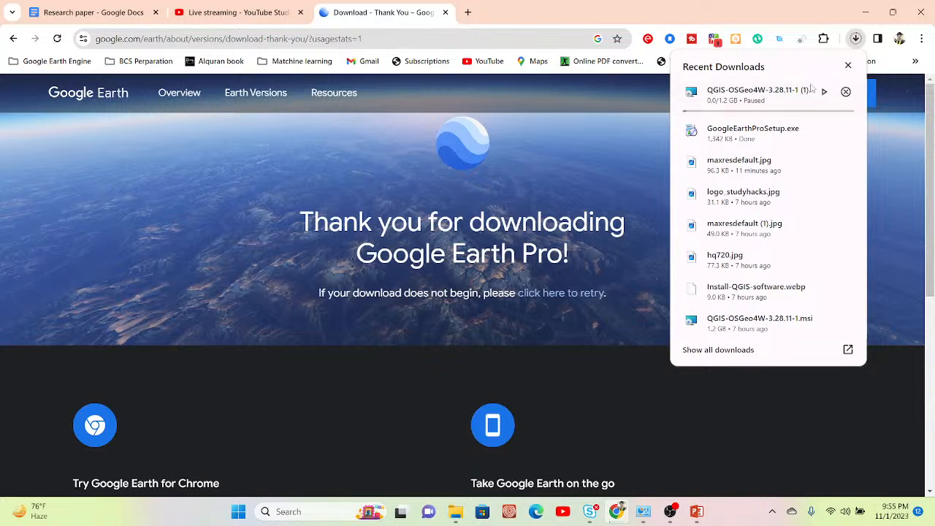
{"action": "left_click", "coordinate": [825, 91]}
{"action": "left_click", "coordinate": [825, 92]}
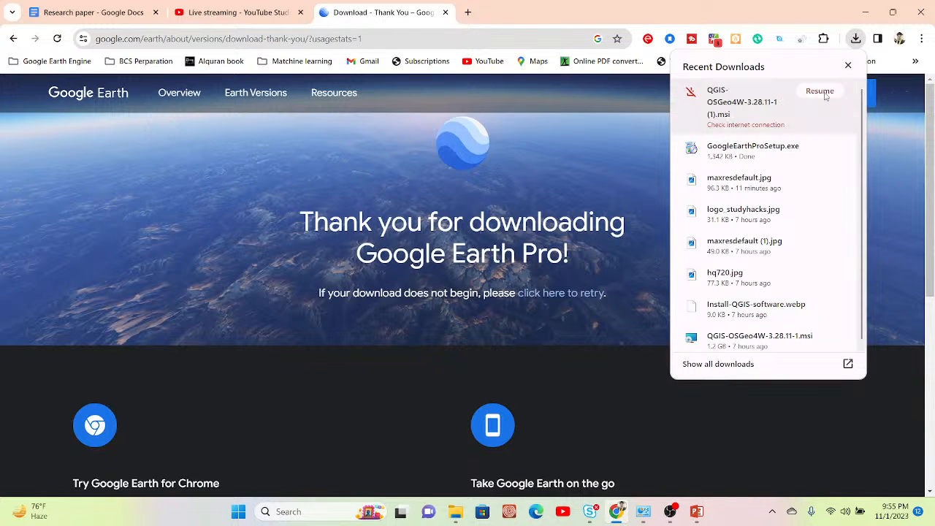
{"action": "left_click", "coordinate": [824, 92]}
{"action": "left_click", "coordinate": [825, 92]}
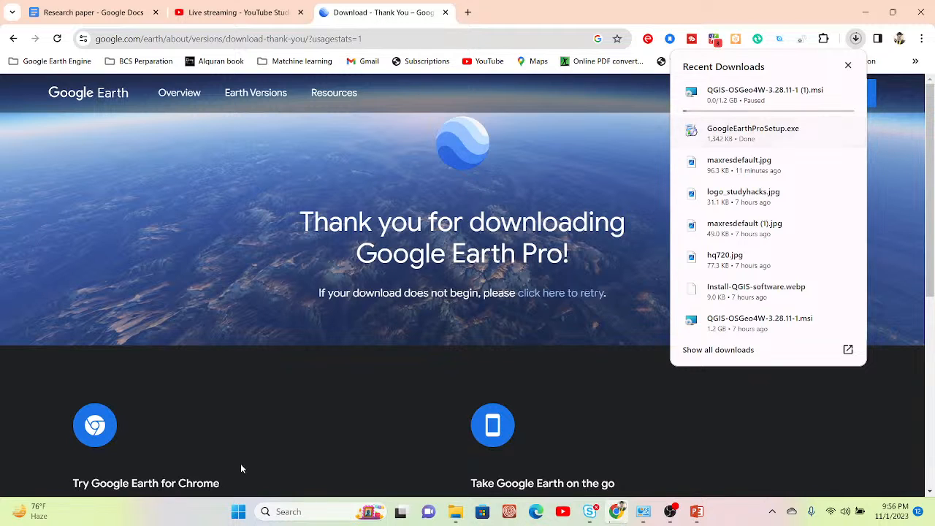
Launch Google Earth Pro from the installed programs and dismiss the Start-up Tips
{"action": "left_click", "coordinate": [287, 512]}
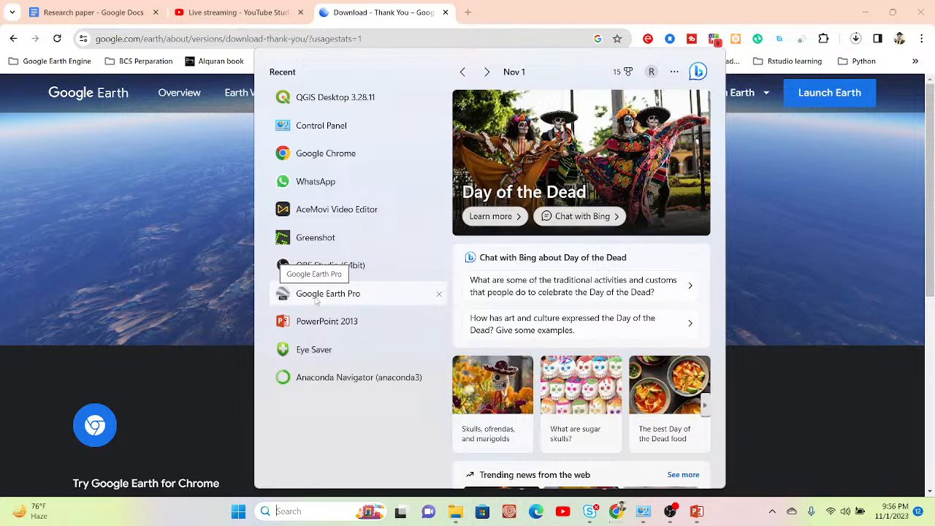
{"action": "left_click", "coordinate": [317, 293]}
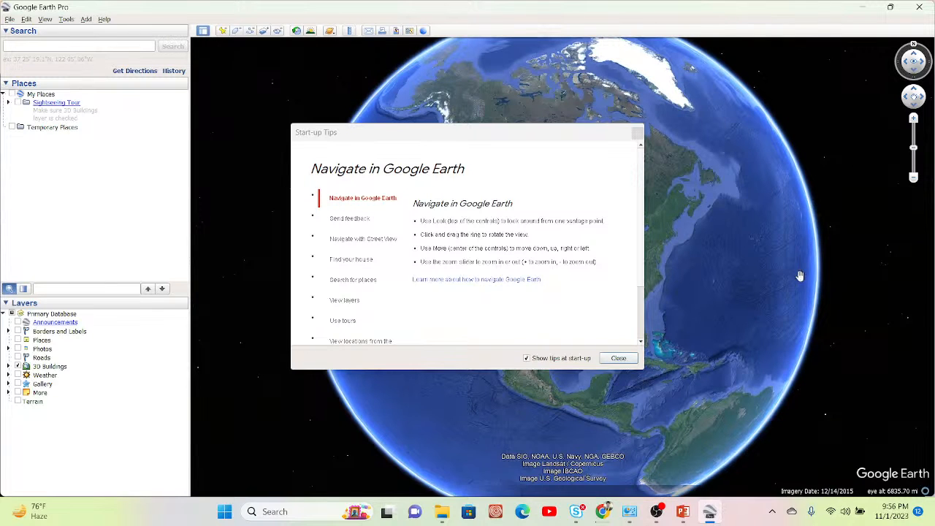
{"action": "left_click", "coordinate": [616, 358]}
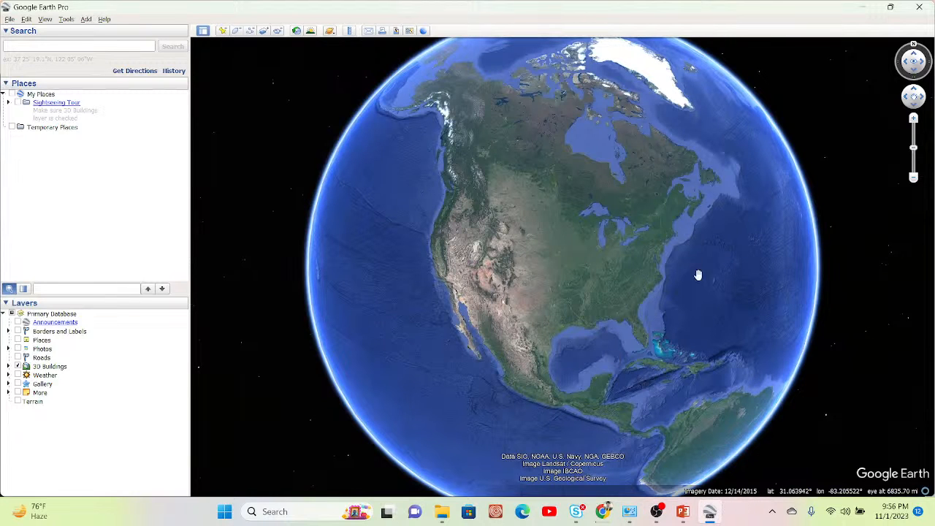
Examine the globe from several sides and review the available File, View, Tools and Help commands
{"action": "left_click_drag", "start_coordinate": [743, 270], "coordinate": [595, 250]}
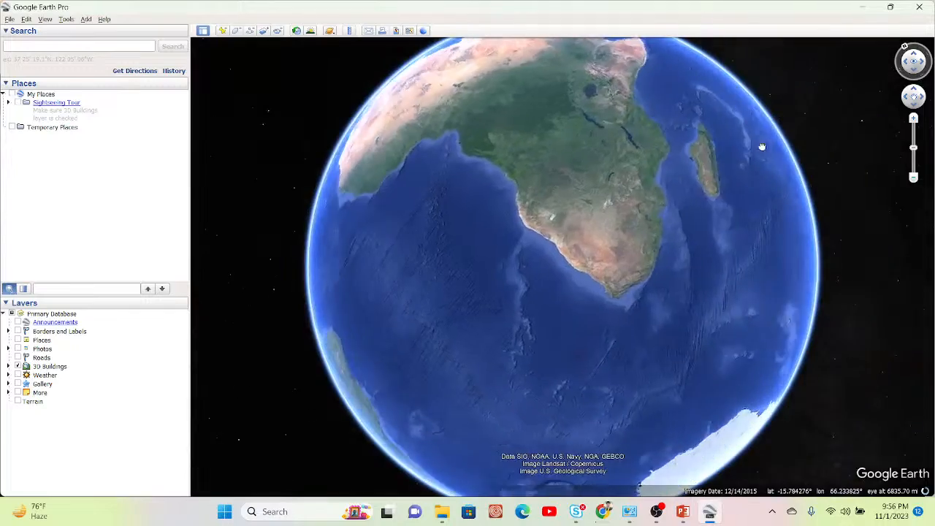
{"action": "left_click_drag", "start_coordinate": [762, 147], "coordinate": [611, 305]}
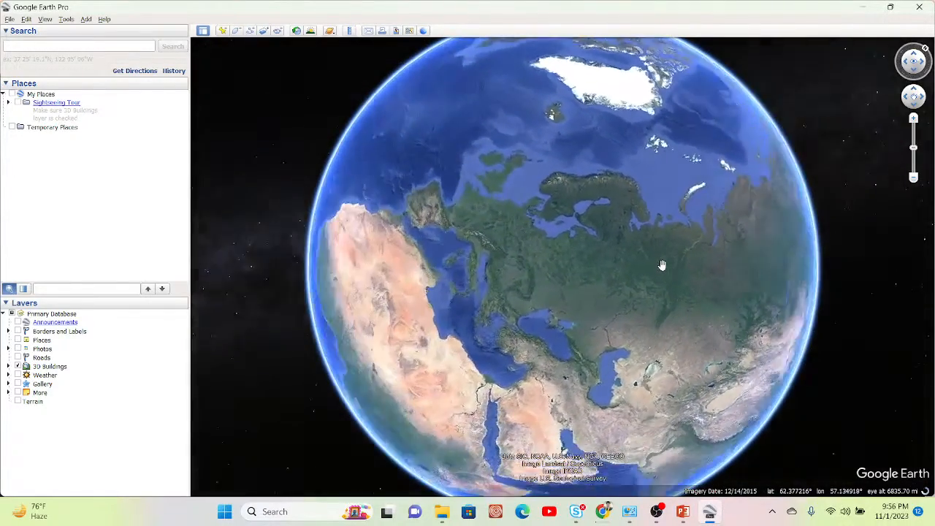
{"action": "left_click", "coordinate": [9, 19]}
{"action": "left_click", "coordinate": [9, 19]}
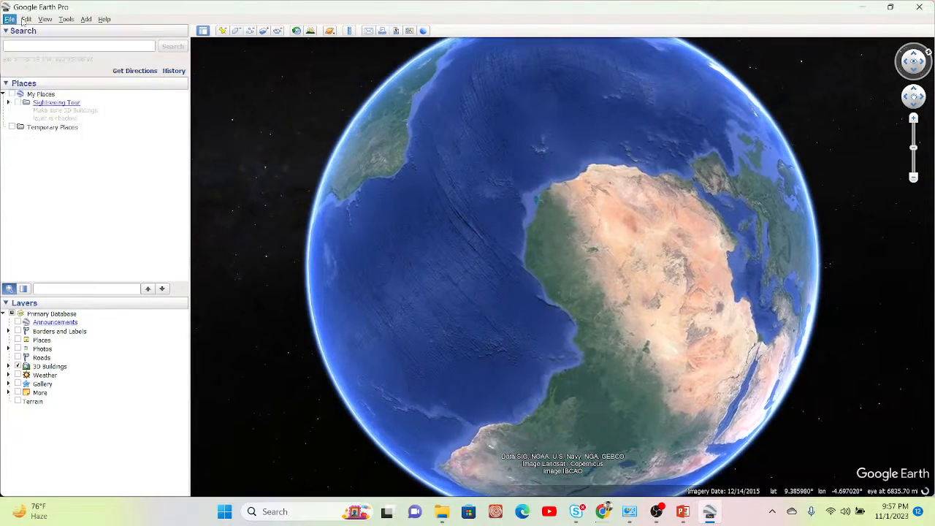
{"action": "left_click", "coordinate": [26, 19]}
{"action": "left_click", "coordinate": [46, 19]}
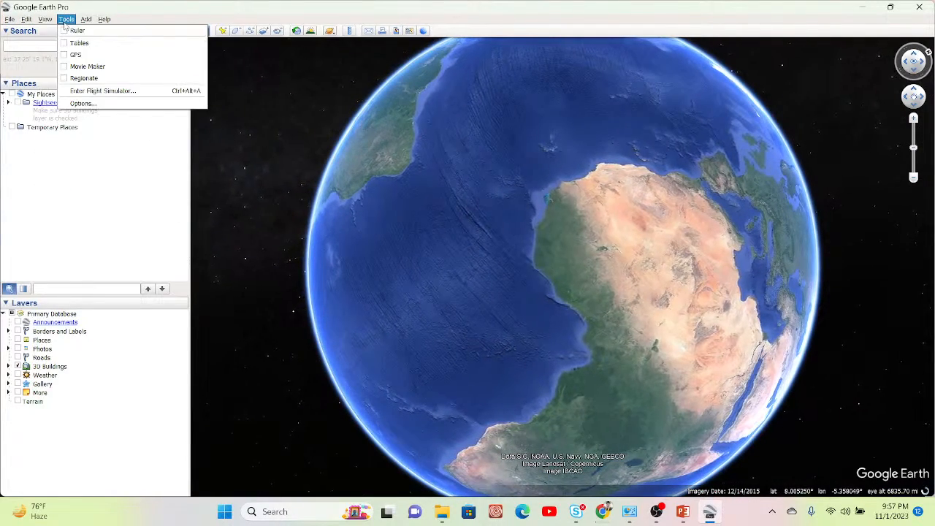
{"action": "mouse_move", "coordinate": [110, 19]}
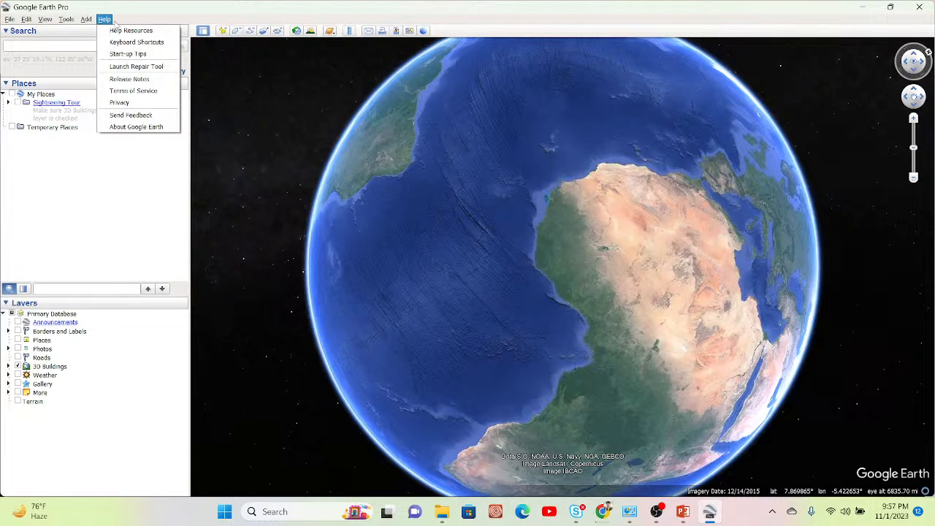
{"action": "mouse_move", "coordinate": [45, 19]}
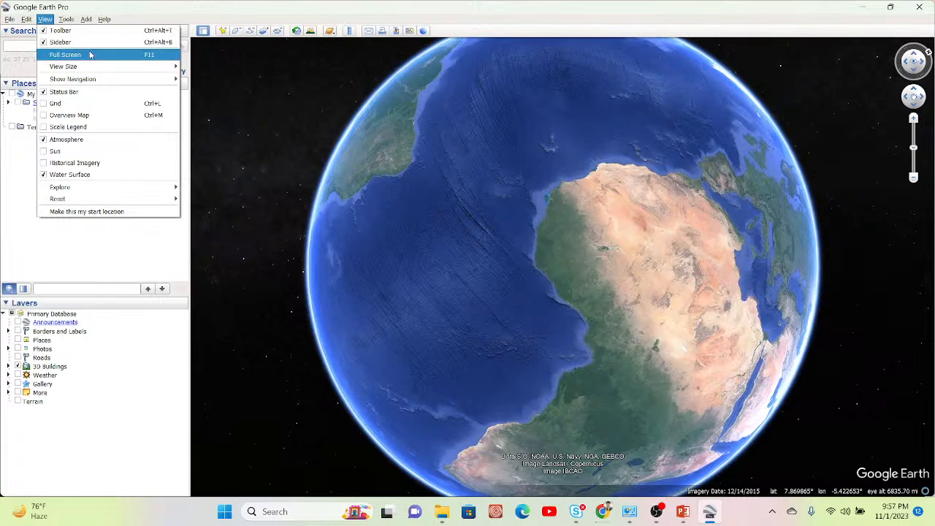
{"action": "mouse_move", "coordinate": [10, 19]}
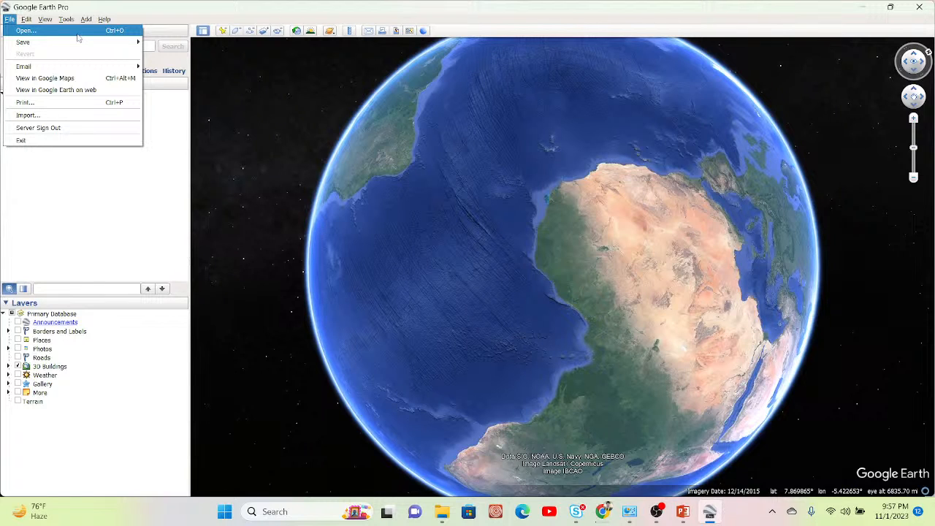
{"action": "mouse_move", "coordinate": [135, 44]}
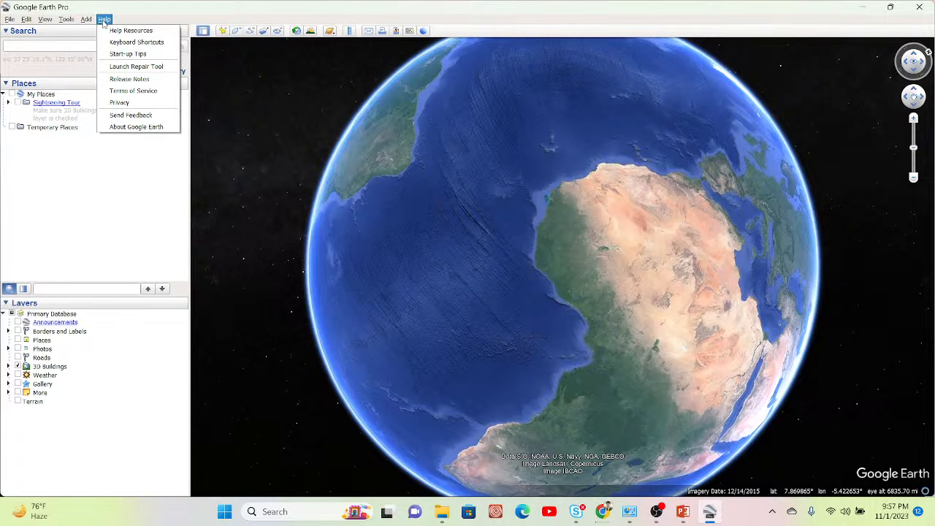
{"action": "left_click", "coordinate": [76, 200]}
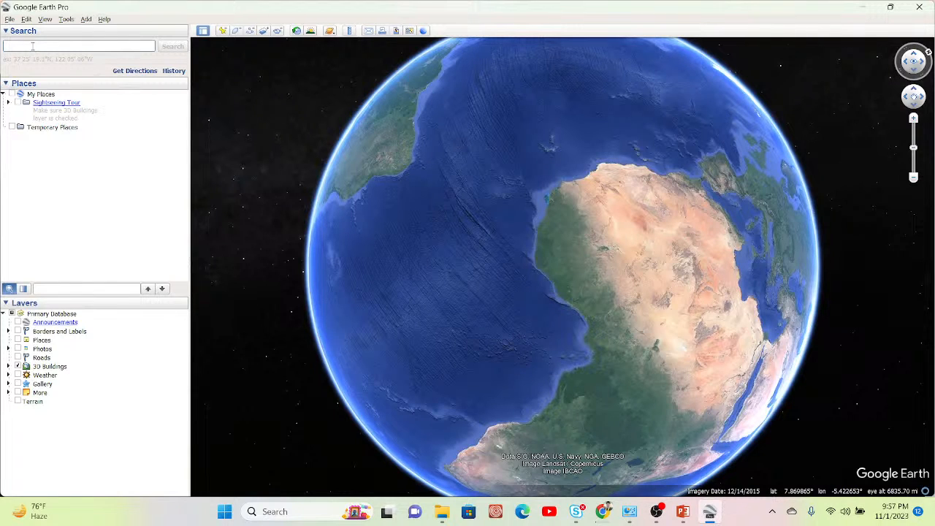
Search for Dhaka, Bangladesh and fly to it
{"action": "type", "text": "Dhaka"}
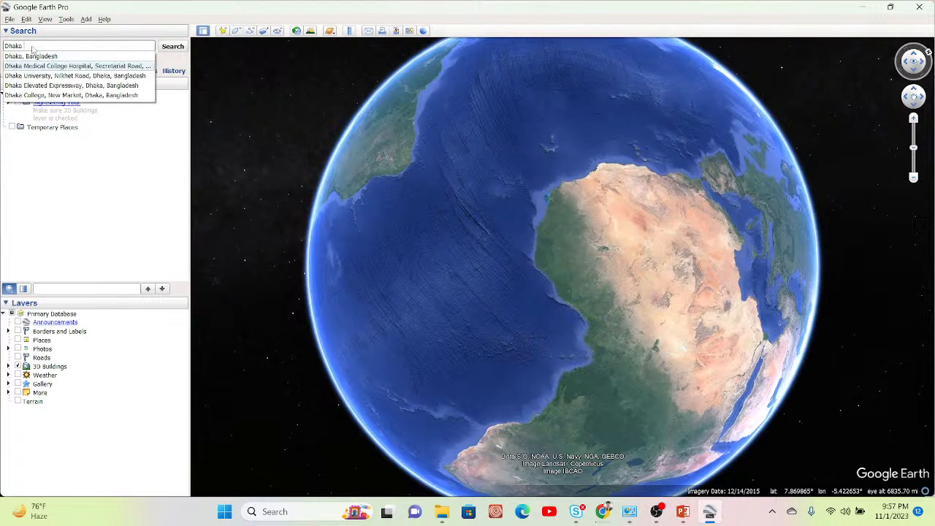
{"action": "left_click", "coordinate": [33, 59]}
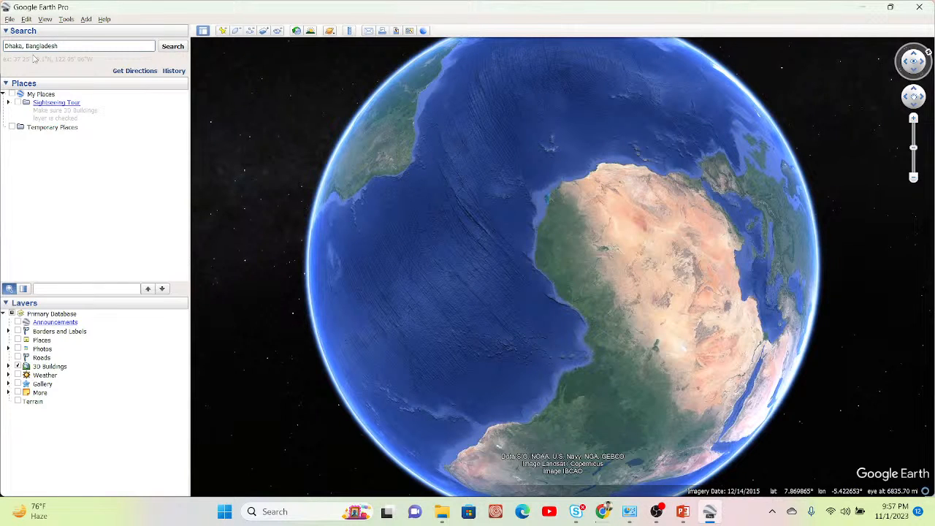
{"action": "left_click", "coordinate": [167, 51]}
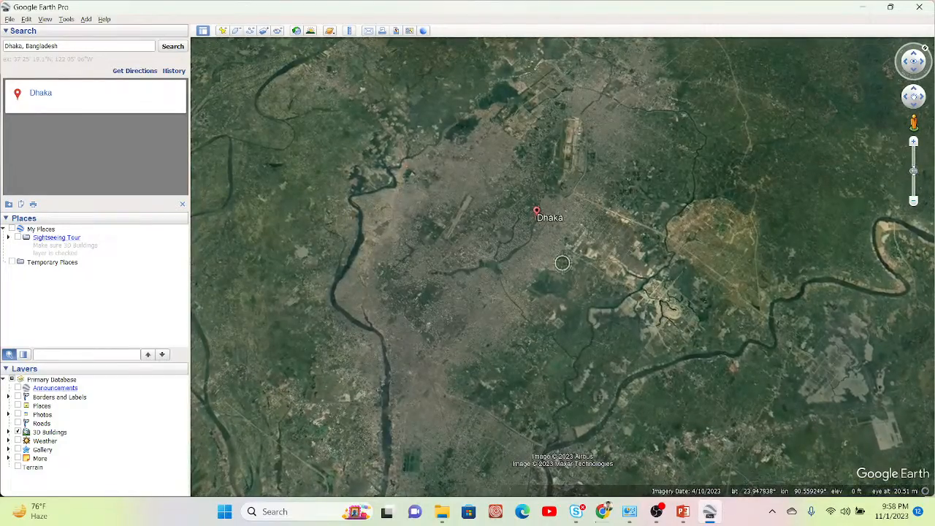
Turn off the 3D Buildings layer over Dhaka and inspect the city's imagery at close range without it
{"action": "left_click_drag", "start_coordinate": [913, 171], "coordinate": [898, 6]}
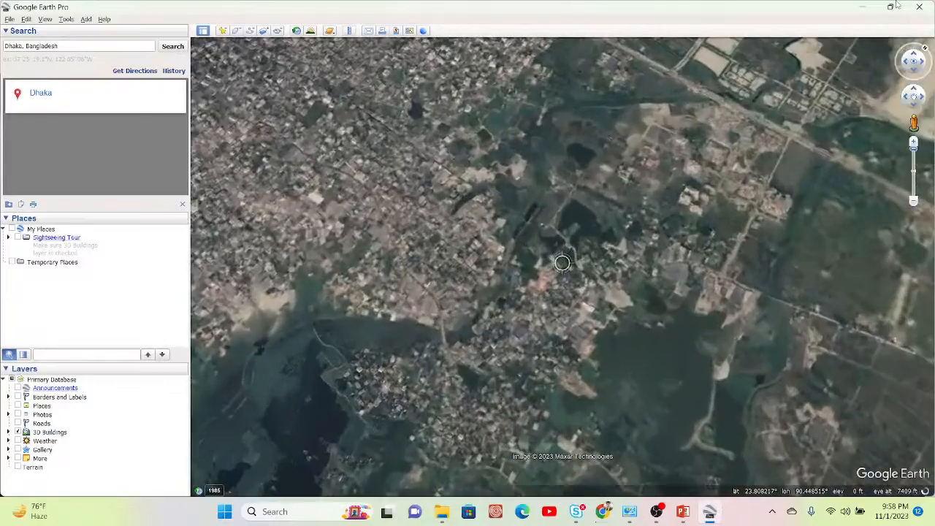
{"action": "left_click_drag", "start_coordinate": [424, 182], "coordinate": [671, 324]}
{"action": "left_click_drag", "start_coordinate": [497, 244], "coordinate": [632, 365]}
{"action": "left_click_drag", "start_coordinate": [491, 268], "coordinate": [474, 180]}
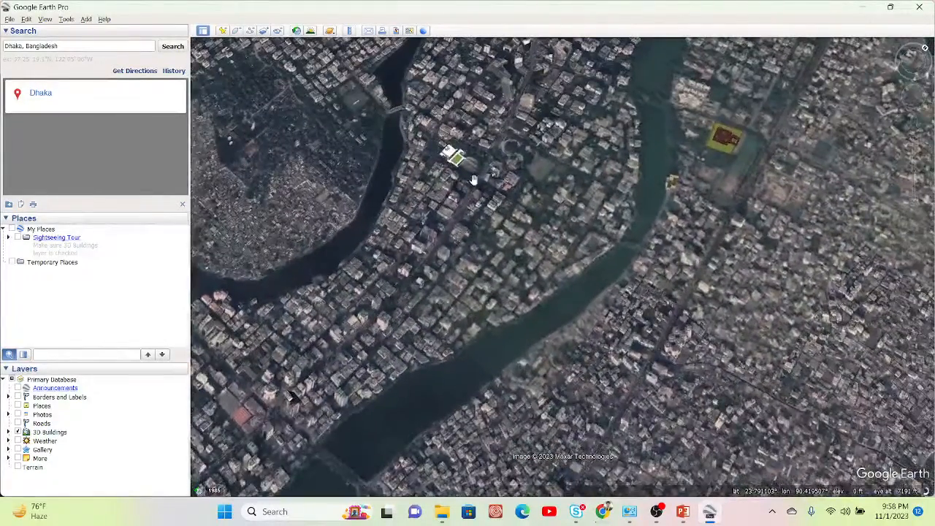
{"action": "left_click_drag", "start_coordinate": [656, 307], "coordinate": [670, 184]}
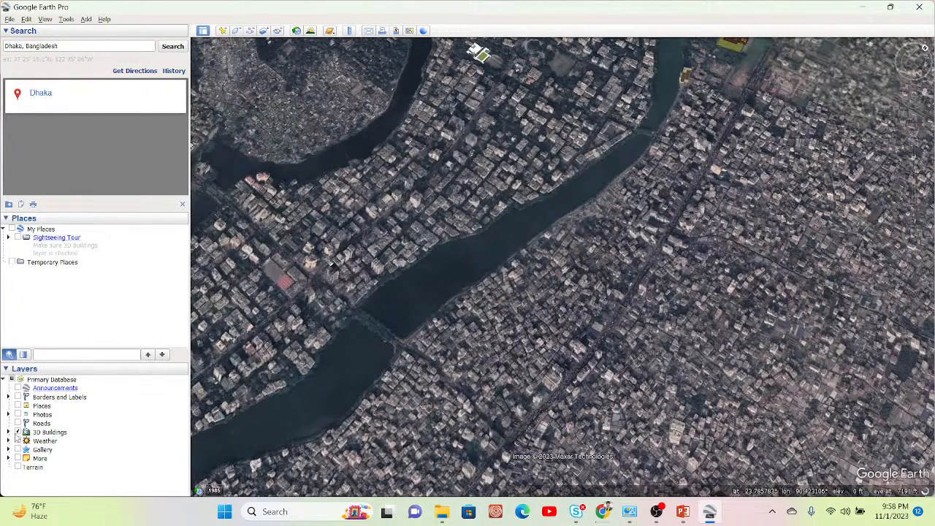
{"action": "left_click", "coordinate": [19, 432]}
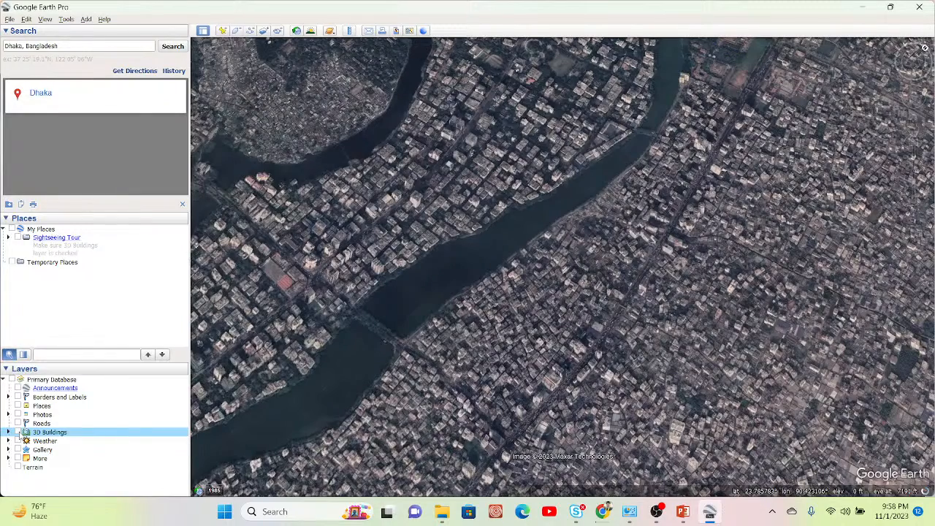
{"action": "left_click_drag", "start_coordinate": [534, 407], "coordinate": [531, 233]}
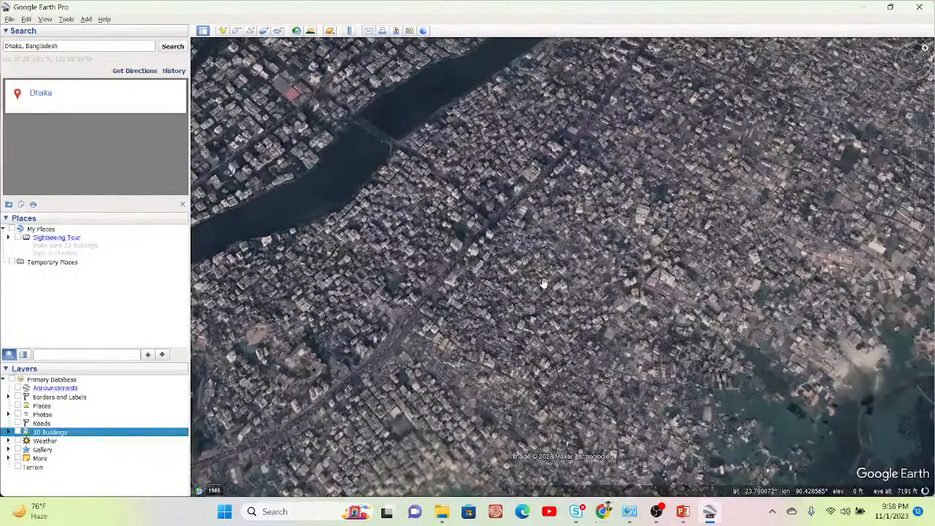
{"action": "left_click_drag", "start_coordinate": [543, 284], "coordinate": [598, 300]}
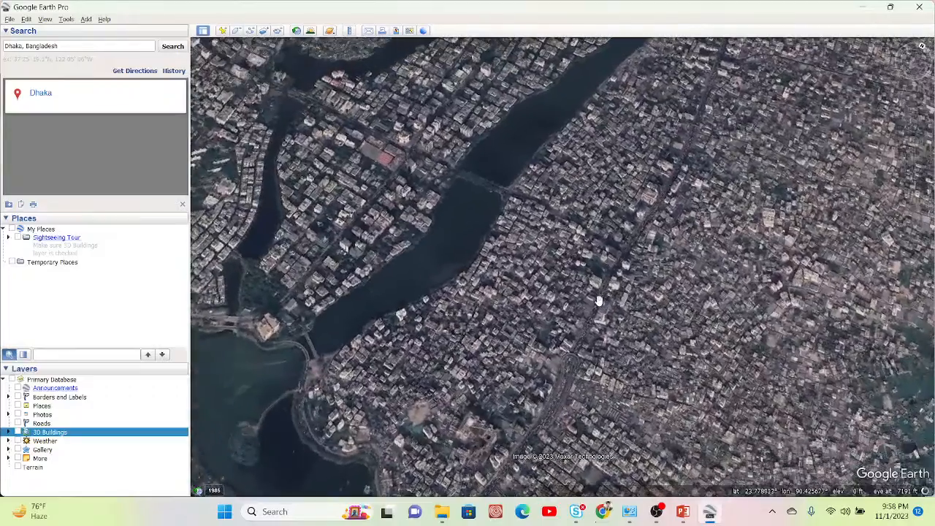
{"action": "key", "text": "shift+Right"}
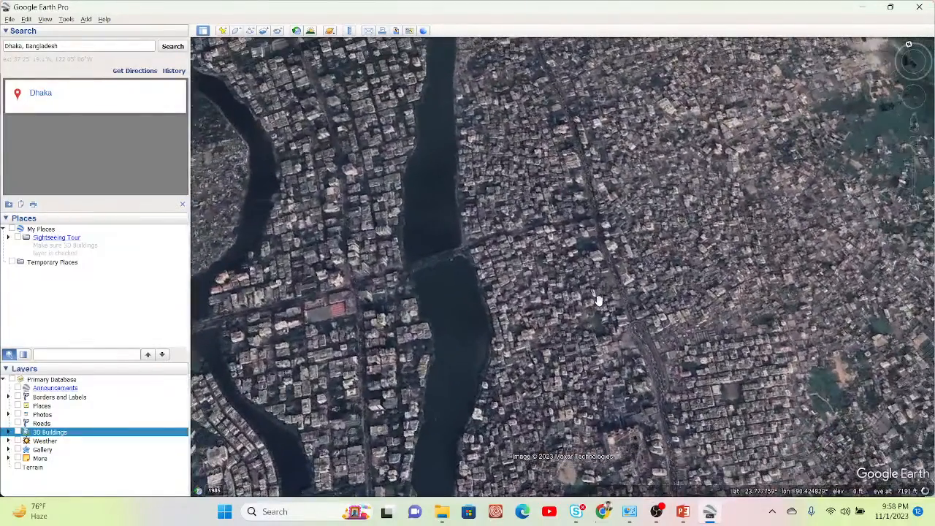
{"action": "left_click_drag", "start_coordinate": [396, 215], "coordinate": [656, 375]}
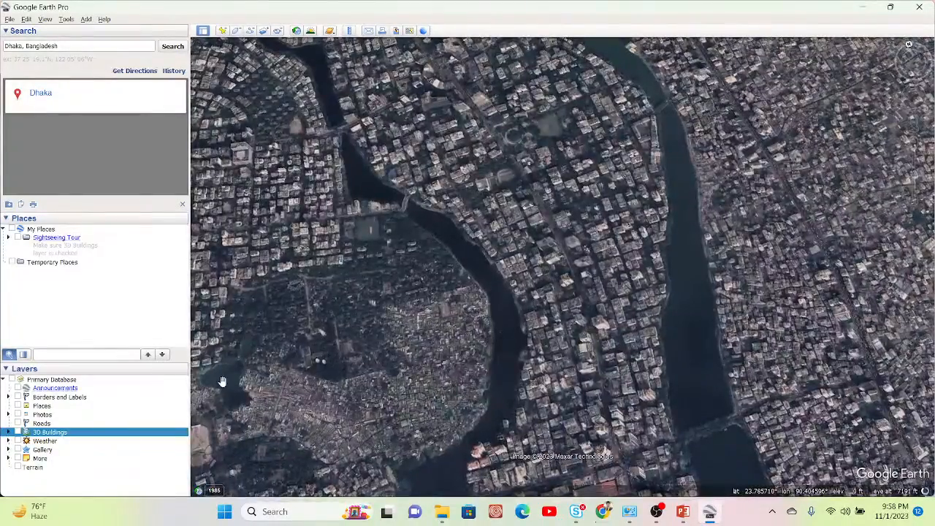
Turn the 3D Buildings layer back on to view the modelled buildings in Dhaka
{"action": "left_click", "coordinate": [17, 432]}
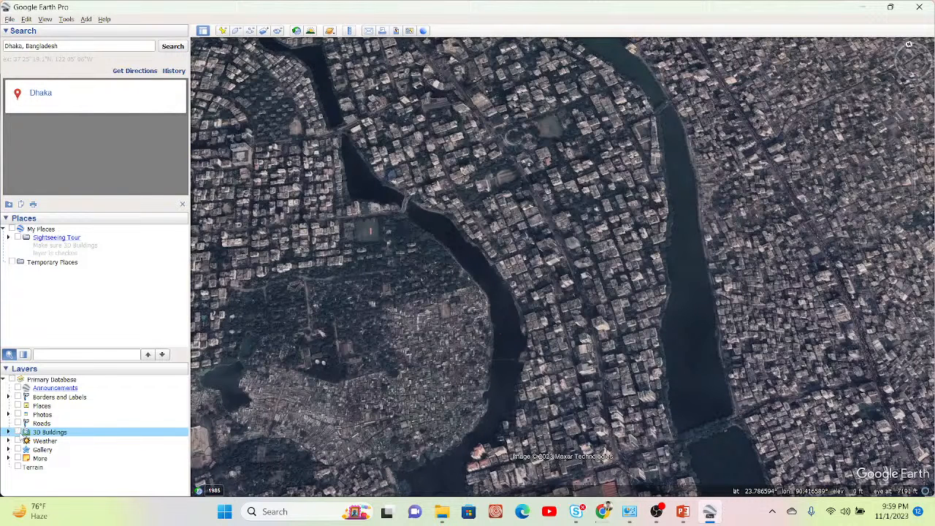
{"action": "left_click", "coordinate": [19, 432]}
{"action": "left_click_drag", "start_coordinate": [504, 167], "coordinate": [525, 238]}
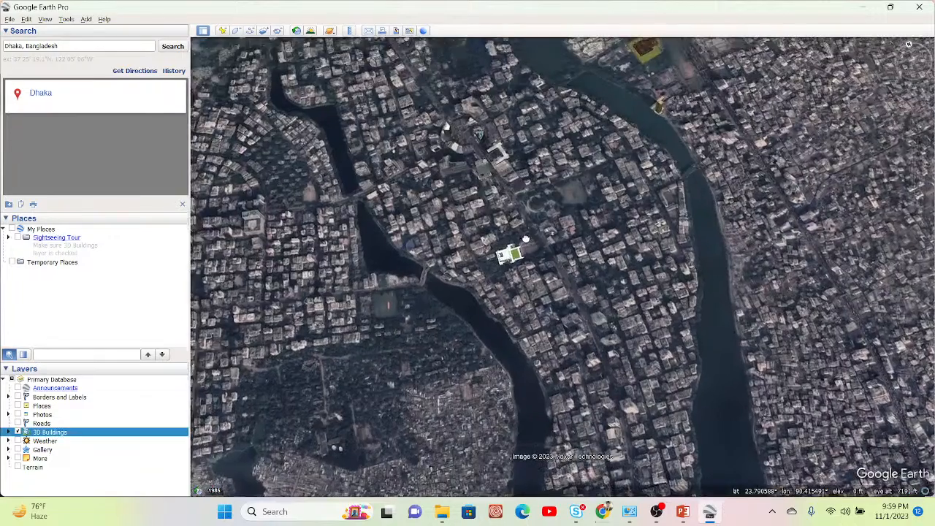
Search for "Tajmahal agra", choose the suggestion for the Tajmahal & Agra tour guide, and fly to it
{"action": "left_click", "coordinate": [101, 46]}
{"action": "key", "text": "BackSpace"}
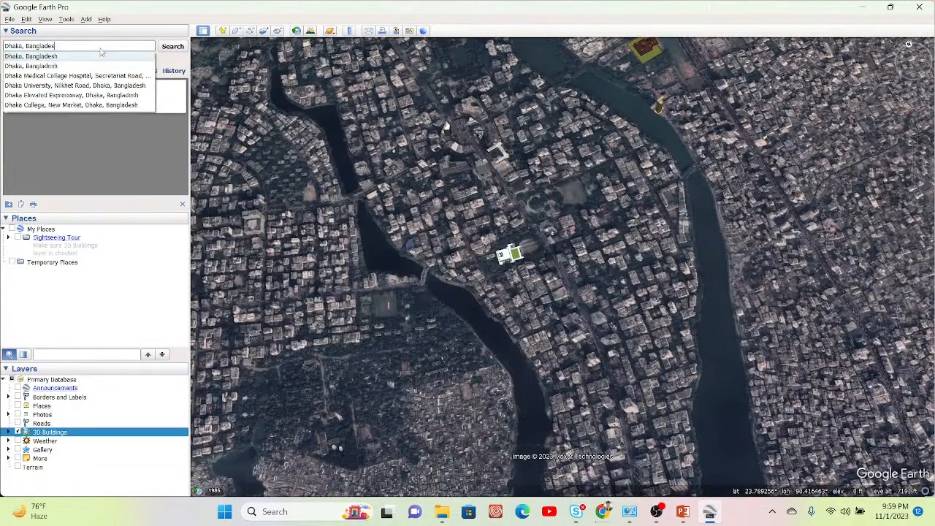
{"action": "left_click", "coordinate": [101, 52]}
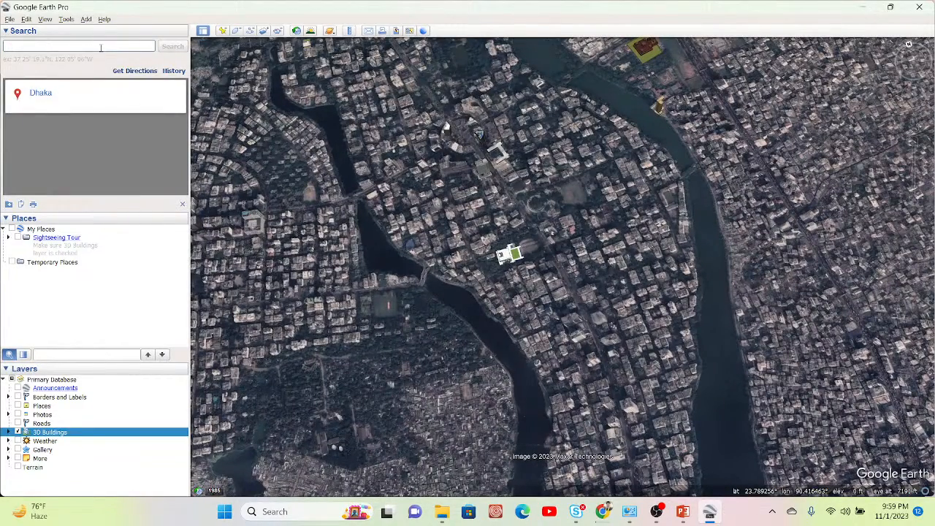
{"action": "type", "text": "Tajma"}
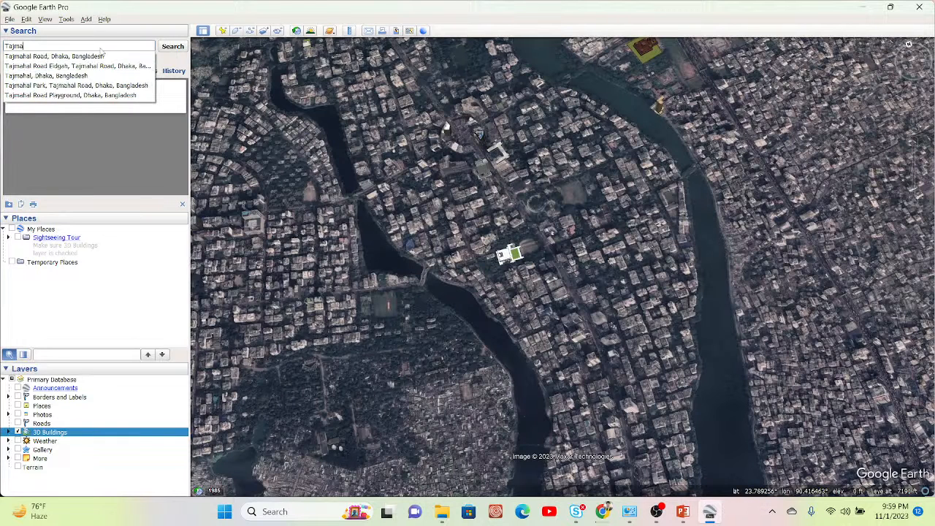
{"action": "type", "text": "hal agra"}
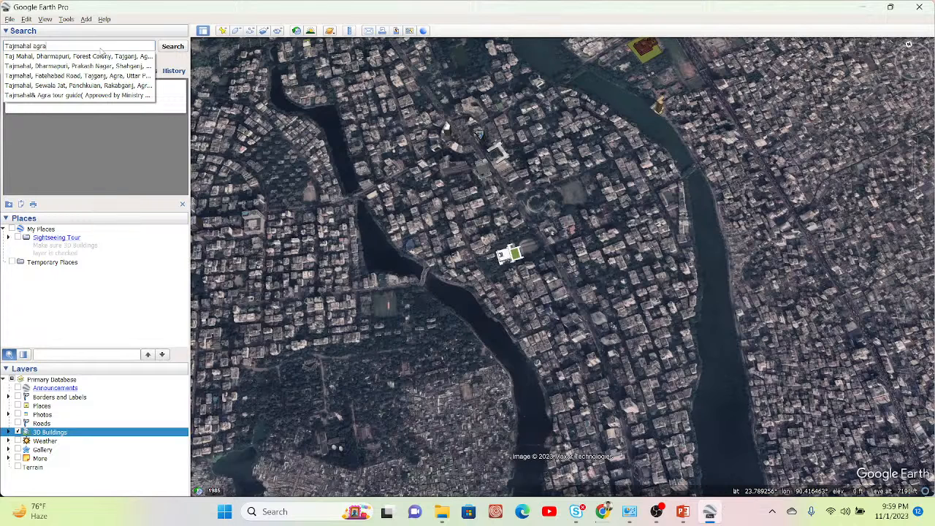
{"action": "left_click", "coordinate": [84, 95]}
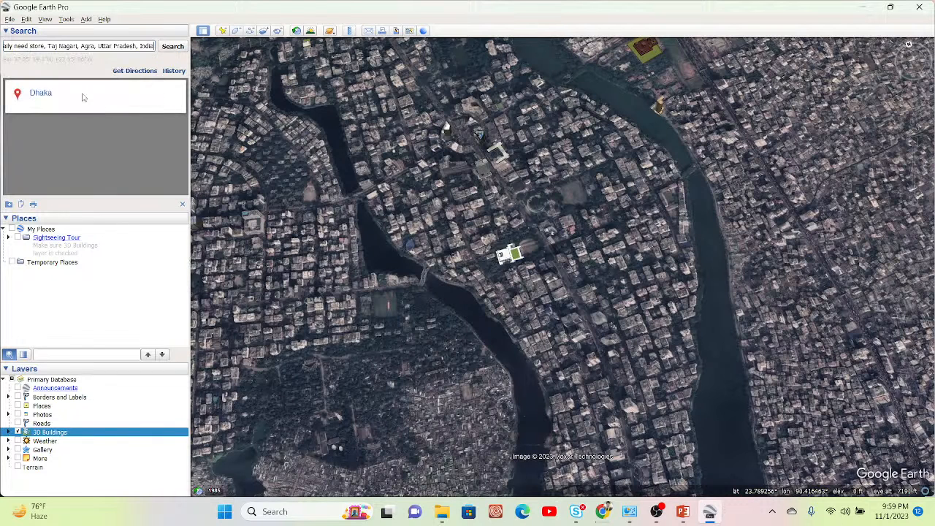
{"action": "left_click", "coordinate": [173, 49]}
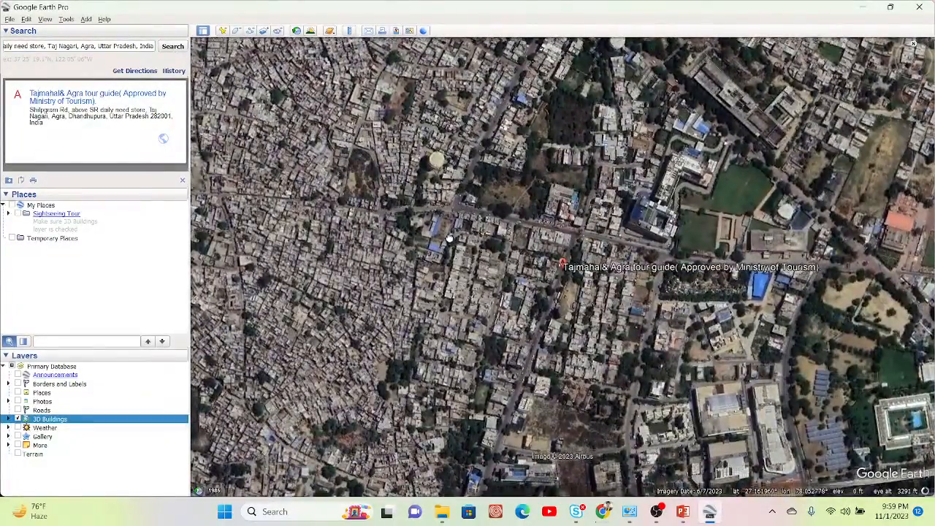
Inspect the neighbourhood around the tour guide marker in Agra and check the 3D Buildings layer there
{"action": "left_click_drag", "start_coordinate": [449, 238], "coordinate": [355, 176]}
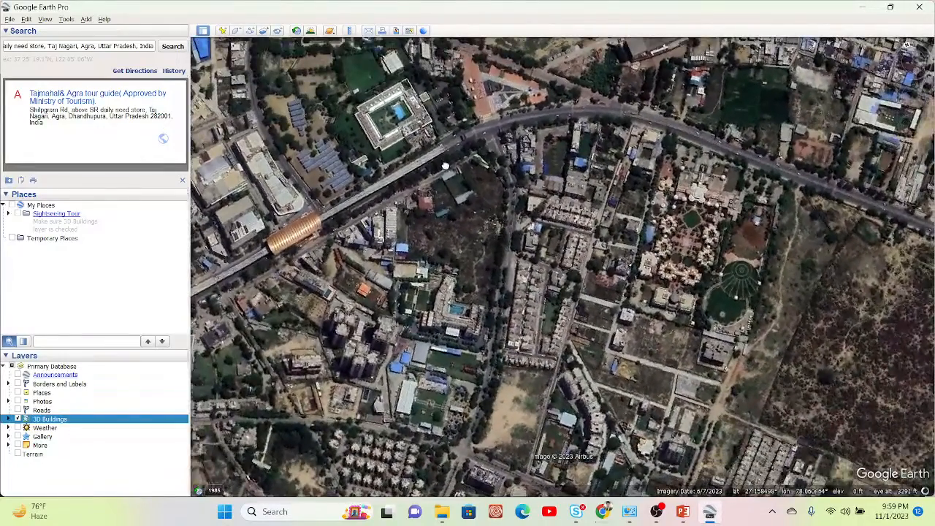
{"action": "left_click_drag", "start_coordinate": [446, 166], "coordinate": [748, 275]}
{"action": "left_click_drag", "start_coordinate": [575, 234], "coordinate": [585, 269]}
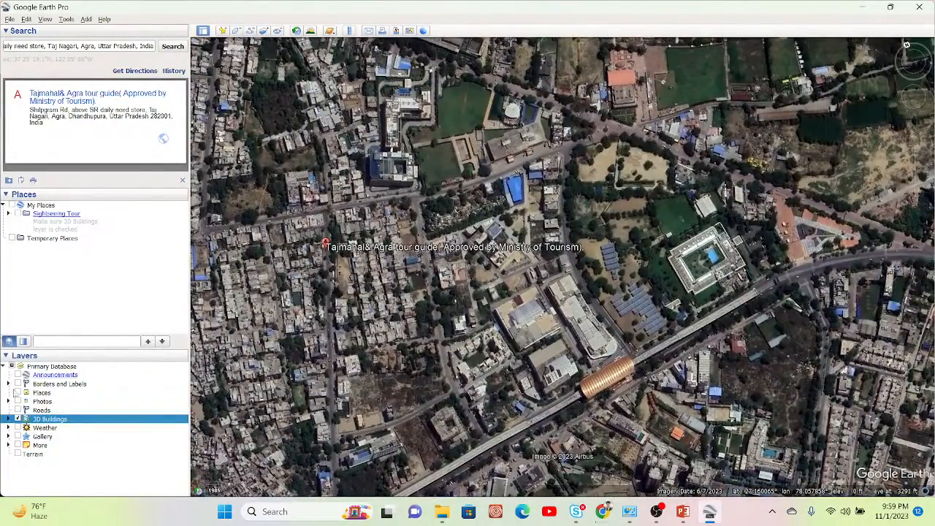
{"action": "left_click", "coordinate": [18, 419]}
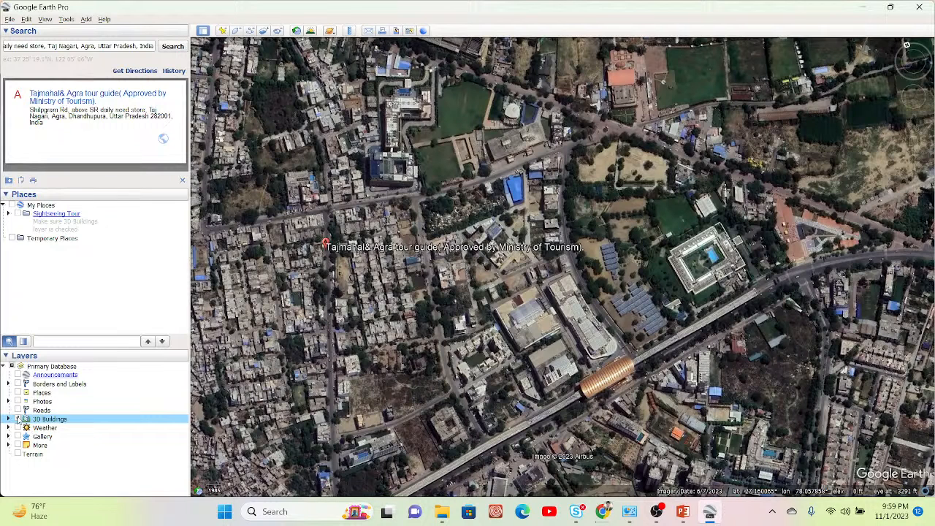
Enter ground-level view near the tour guide marker, look around towards the distant Taj Mahal, and exit ground-level view
{"action": "mouse_move", "coordinate": [922, 74]}
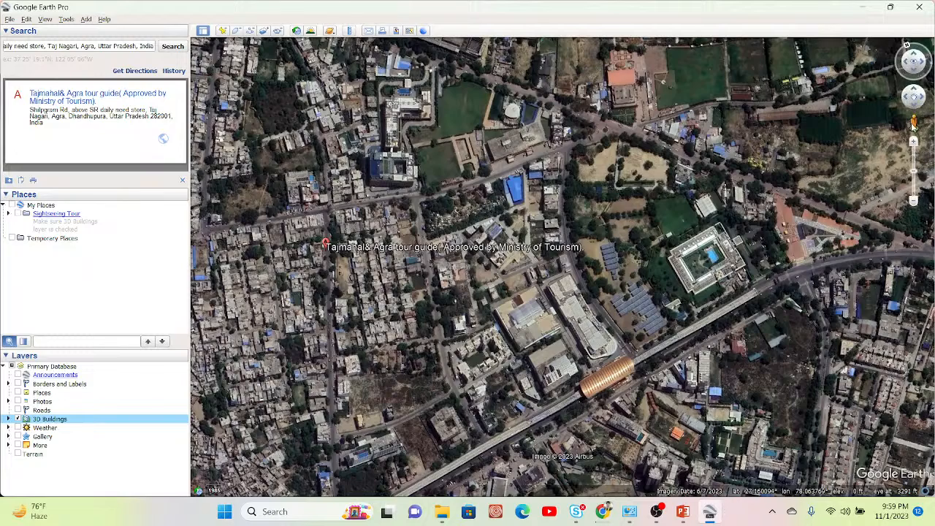
{"action": "left_click_drag", "start_coordinate": [914, 124], "coordinate": [504, 167]}
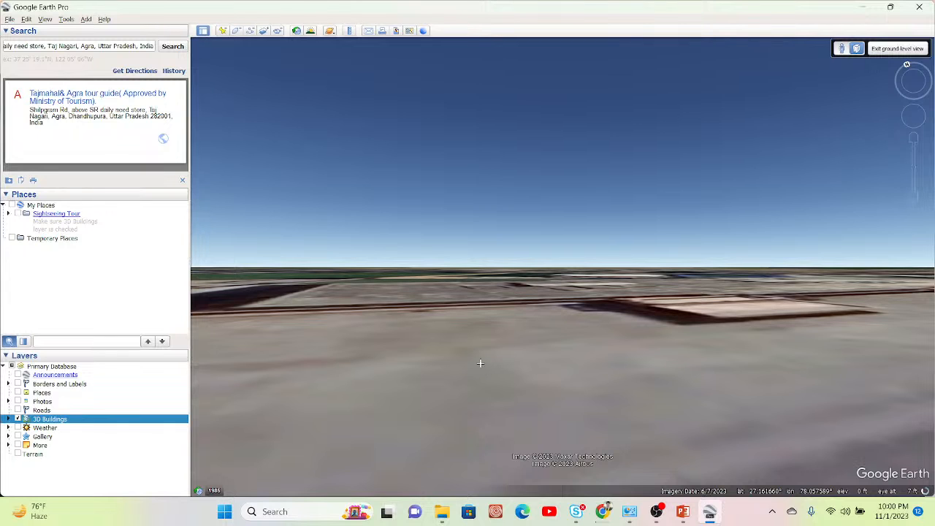
{"action": "left_click_drag", "start_coordinate": [622, 303], "coordinate": [542, 234]}
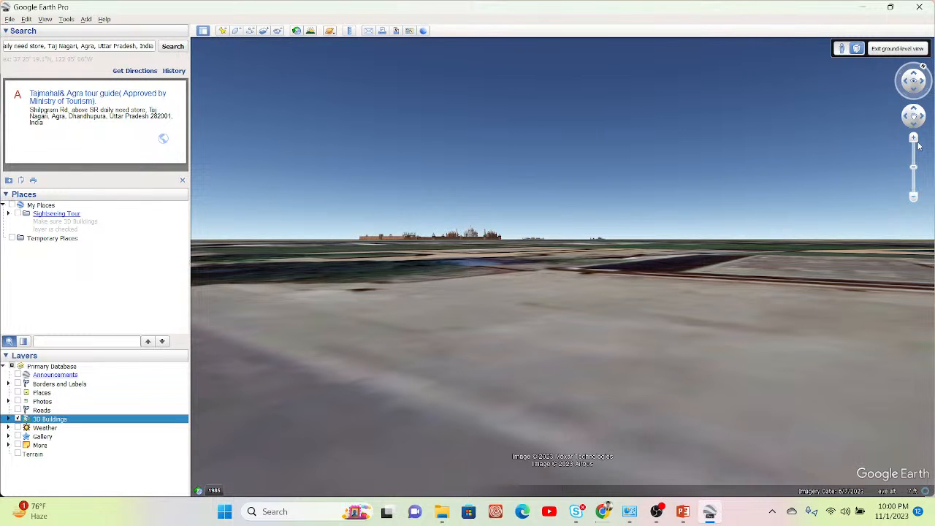
{"action": "left_click_drag", "start_coordinate": [477, 204], "coordinate": [497, 239]}
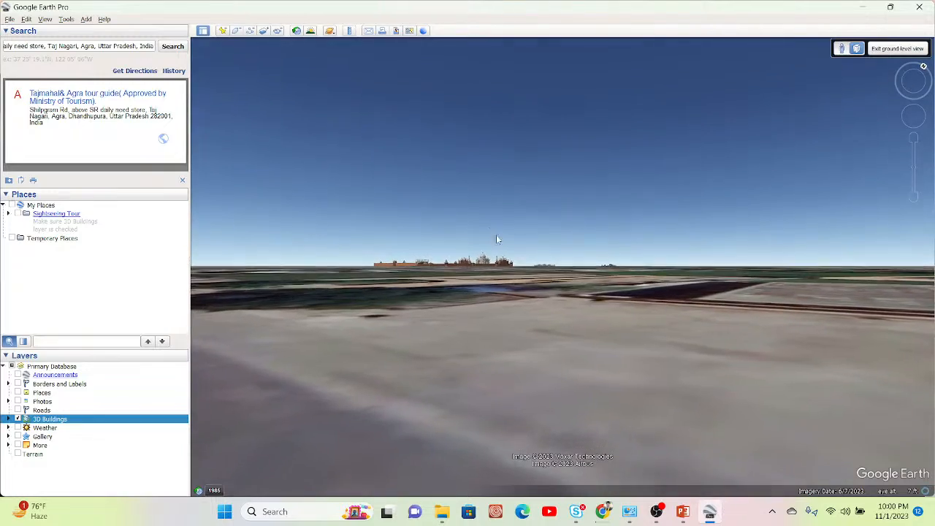
{"action": "left_click", "coordinate": [892, 49]}
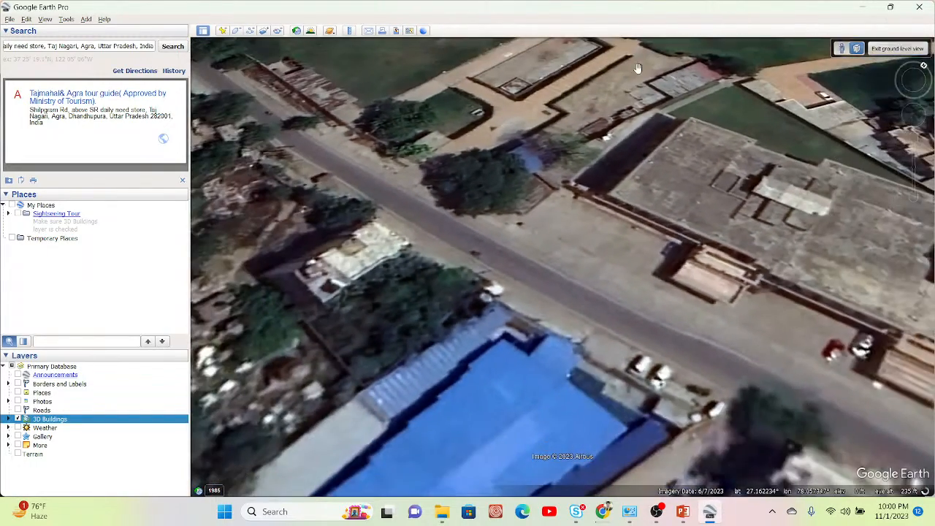
Locate the Taj Mahal complex beside the river, north of the tour guide marker
{"action": "left_click_drag", "start_coordinate": [548, 78], "coordinate": [534, 216]}
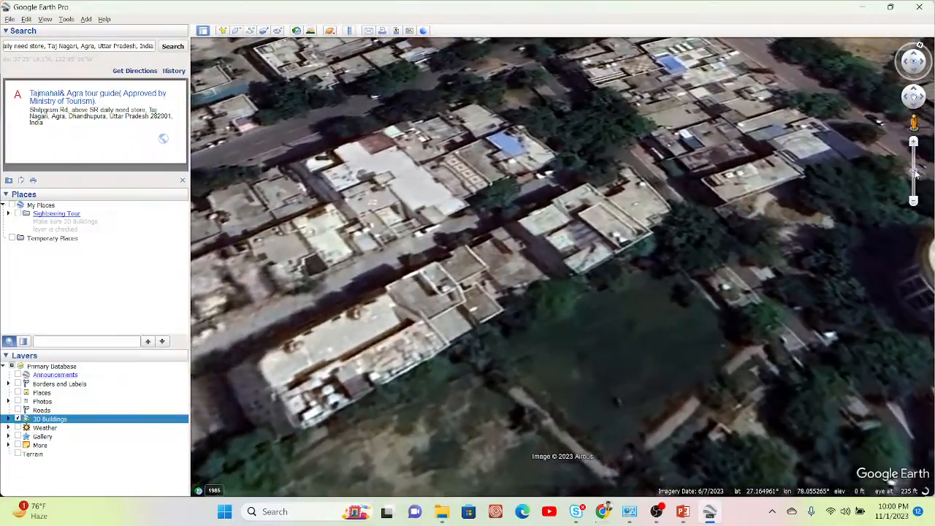
{"action": "left_click_drag", "start_coordinate": [916, 174], "coordinate": [921, 256]}
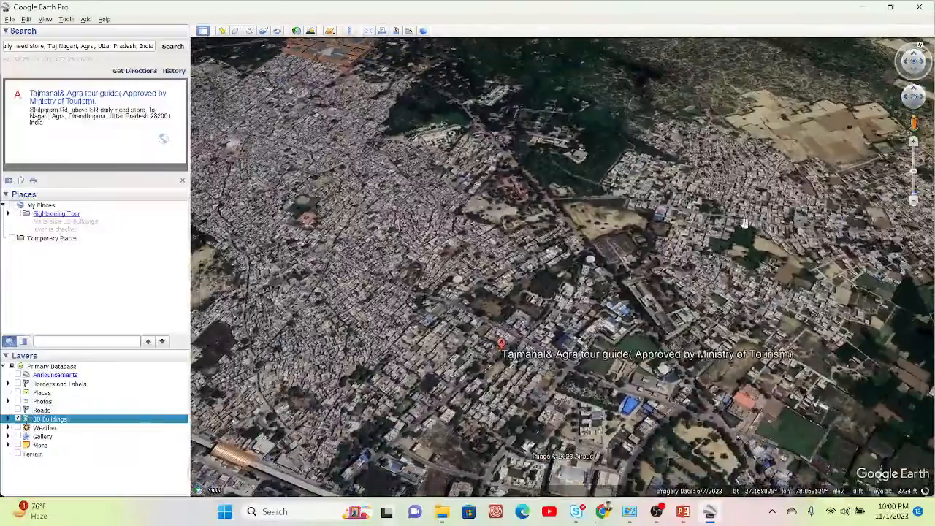
{"action": "left_click_drag", "start_coordinate": [645, 216], "coordinate": [651, 387]}
{"action": "left_click_drag", "start_coordinate": [378, 229], "coordinate": [617, 323]}
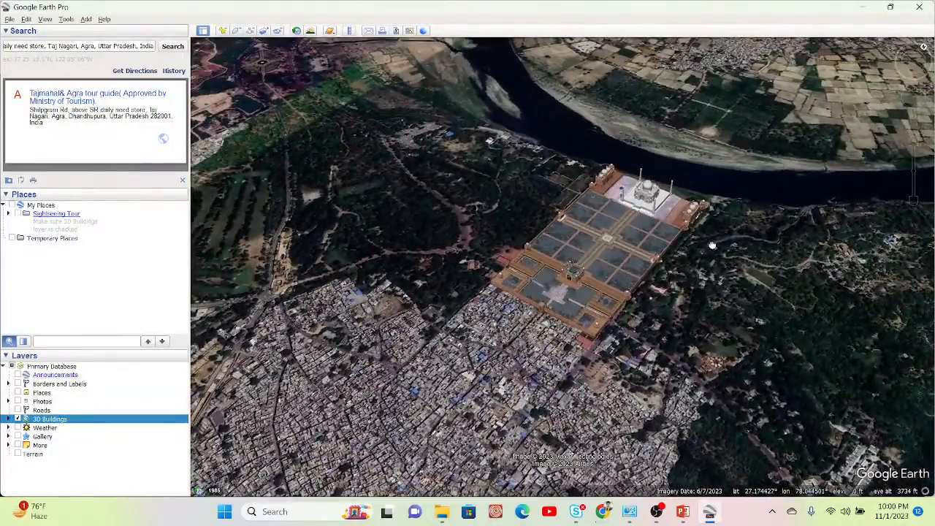
{"action": "left_click_drag", "start_coordinate": [713, 245], "coordinate": [716, 217]}
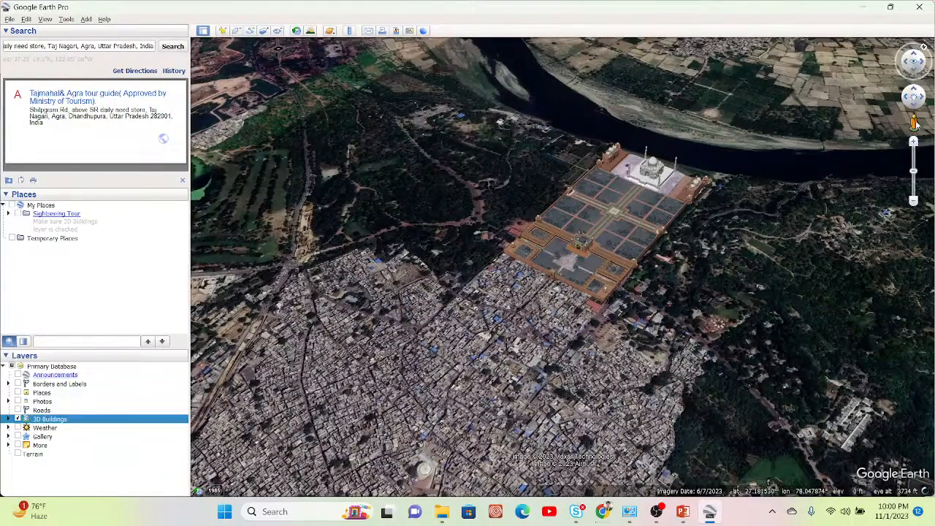
Enter Street View inside the Taj Mahal complex and look around the entrance gate and courtyard
{"action": "left_click_drag", "start_coordinate": [914, 123], "coordinate": [611, 211]}
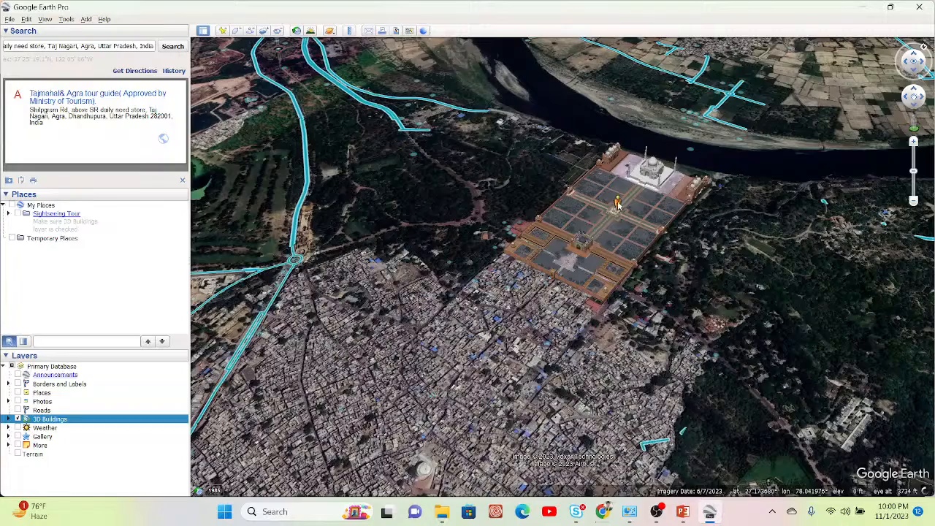
{"action": "left_click_drag", "start_coordinate": [615, 209], "coordinate": [616, 208]}
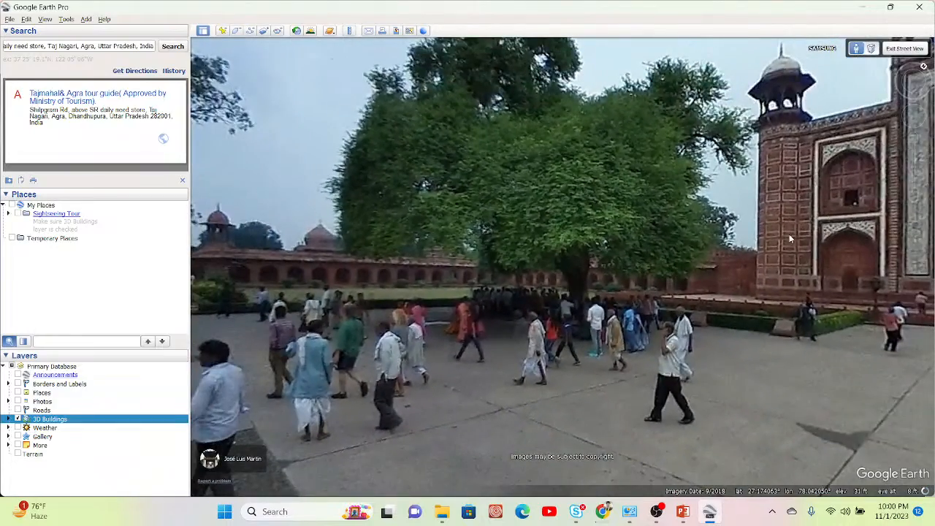
{"action": "left_click_drag", "start_coordinate": [790, 234], "coordinate": [512, 150]}
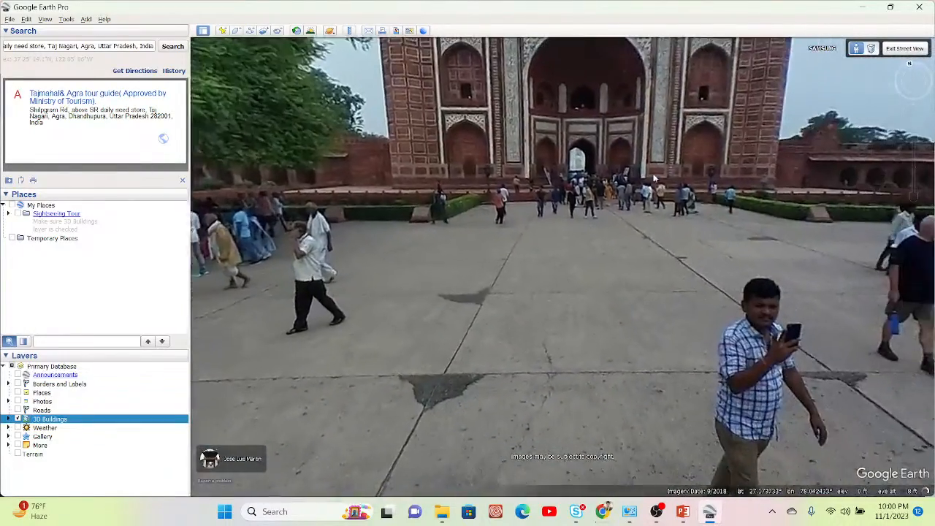
{"action": "left_click_drag", "start_coordinate": [687, 193], "coordinate": [532, 143]}
{"action": "left_click_drag", "start_coordinate": [747, 189], "coordinate": [424, 238]}
{"action": "left_click_drag", "start_coordinate": [728, 179], "coordinate": [639, 280]}
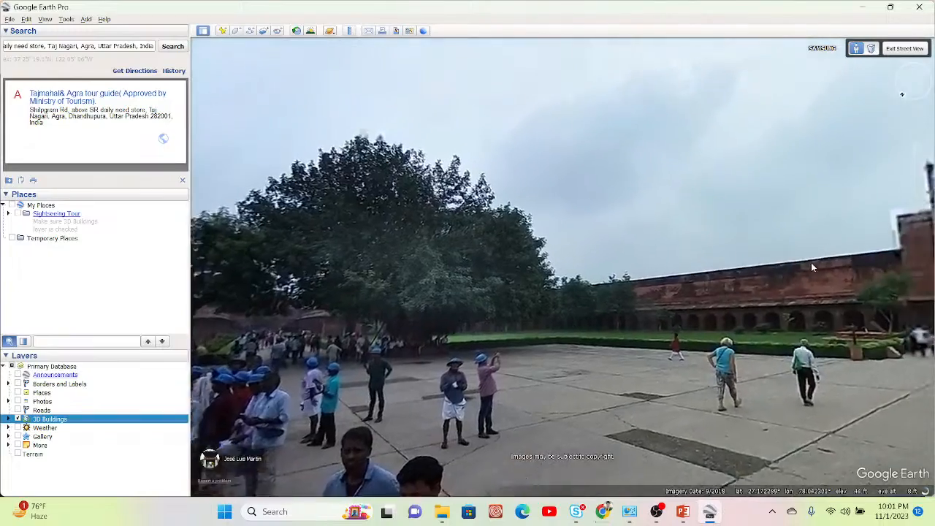
{"action": "left_click_drag", "start_coordinate": [811, 263], "coordinate": [690, 233]}
{"action": "left_click_drag", "start_coordinate": [749, 240], "coordinate": [611, 218]}
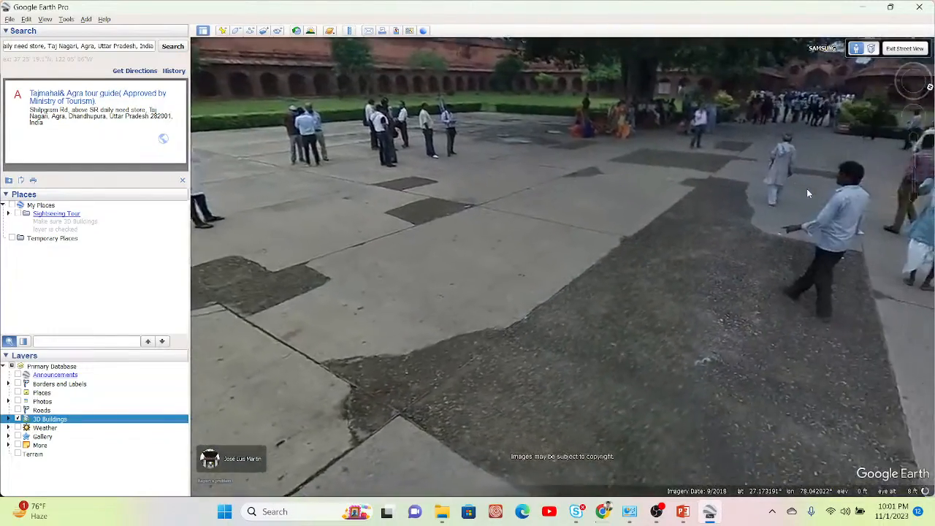
Examine the courtyard paving, surrounding walls, trees and entrance gate in all directions, and exit Street View
{"action": "left_click_drag", "start_coordinate": [807, 189], "coordinate": [740, 153]}
{"action": "left_click_drag", "start_coordinate": [856, 185], "coordinate": [870, 358]}
{"action": "left_click_drag", "start_coordinate": [723, 241], "coordinate": [886, 181]}
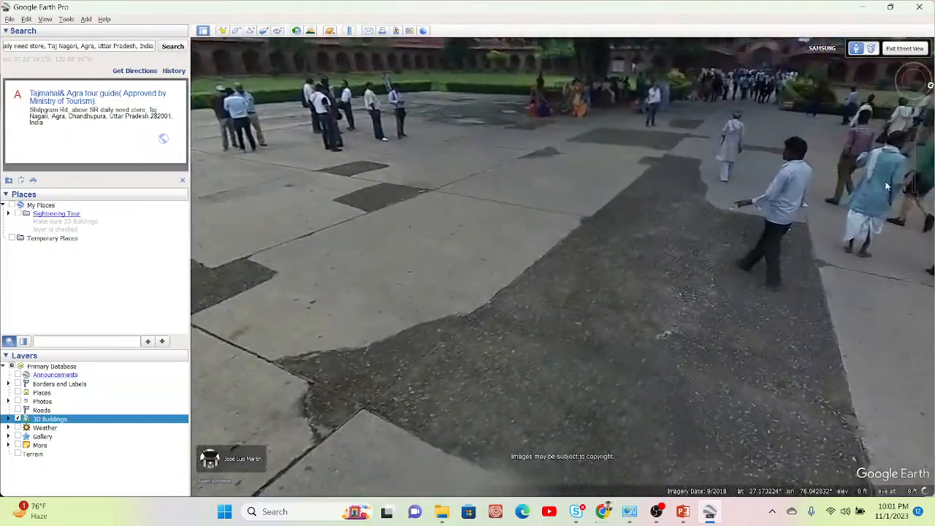
{"action": "left_click_drag", "start_coordinate": [554, 198], "coordinate": [827, 274]}
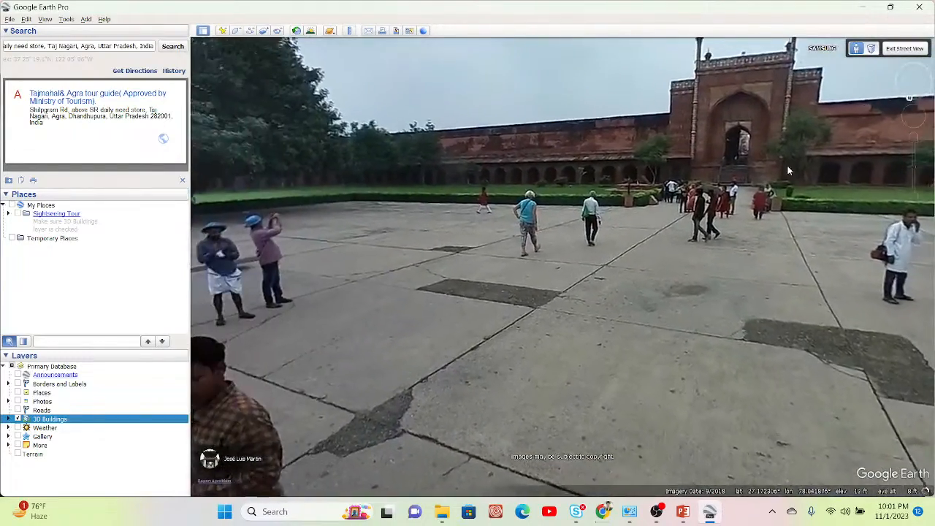
{"action": "left_click_drag", "start_coordinate": [752, 183], "coordinate": [910, 303]}
{"action": "left_click_drag", "start_coordinate": [665, 315], "coordinate": [812, 297]}
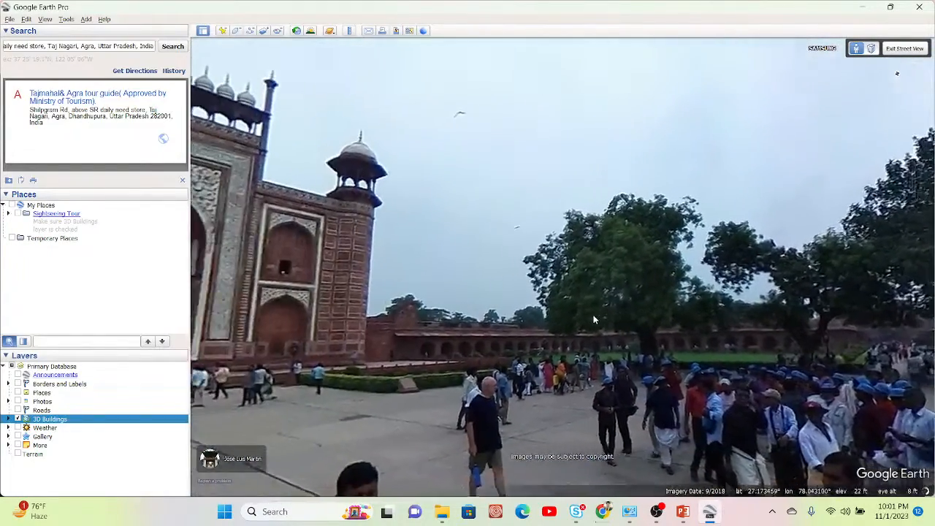
{"action": "left_click_drag", "start_coordinate": [595, 317], "coordinate": [728, 315]}
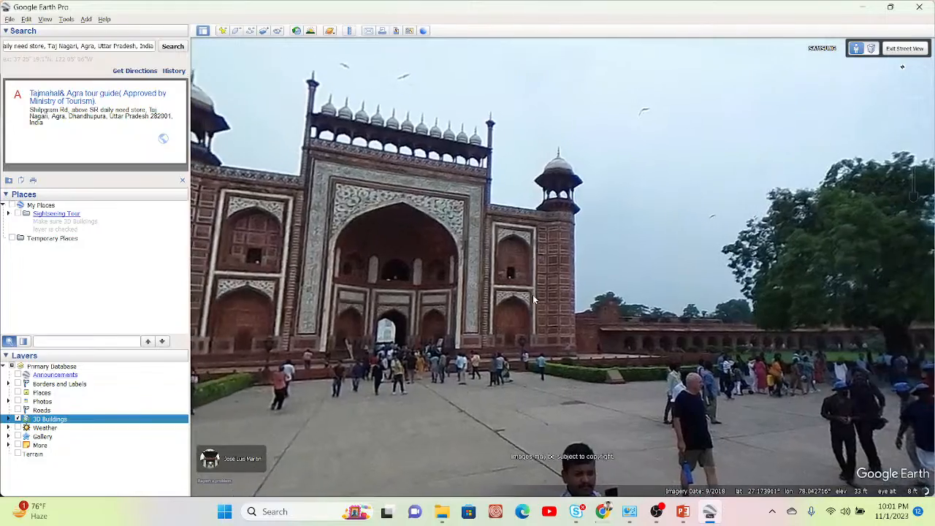
{"action": "left_click_drag", "start_coordinate": [590, 309], "coordinate": [781, 369]}
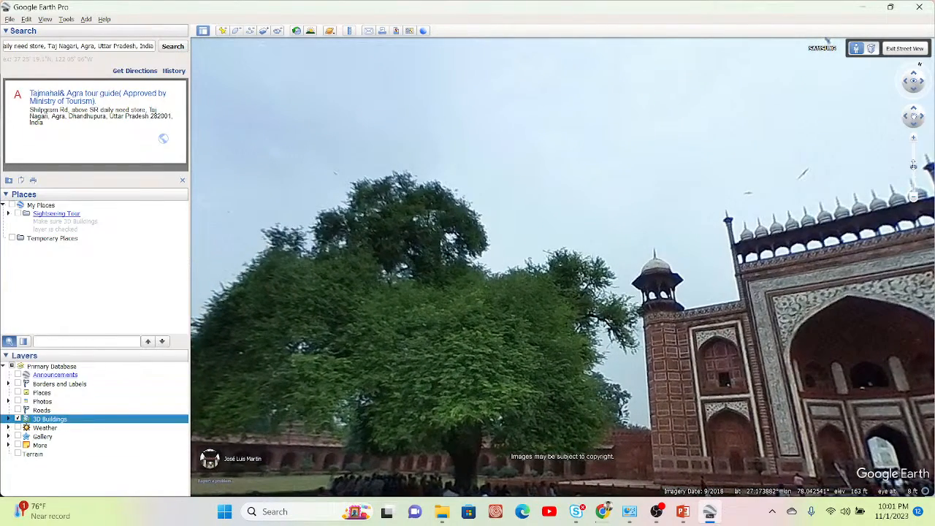
{"action": "left_click_drag", "start_coordinate": [914, 166], "coordinate": [913, 192]}
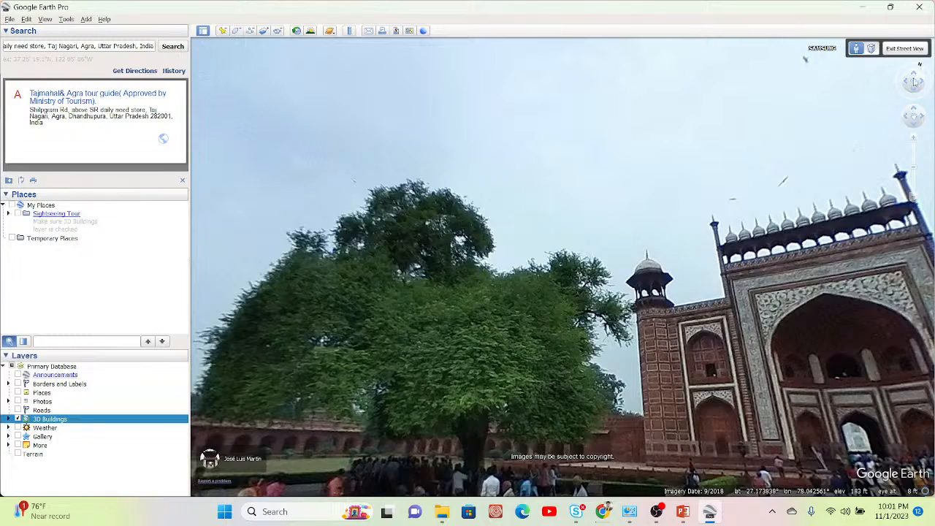
{"action": "left_click", "coordinate": [906, 48]}
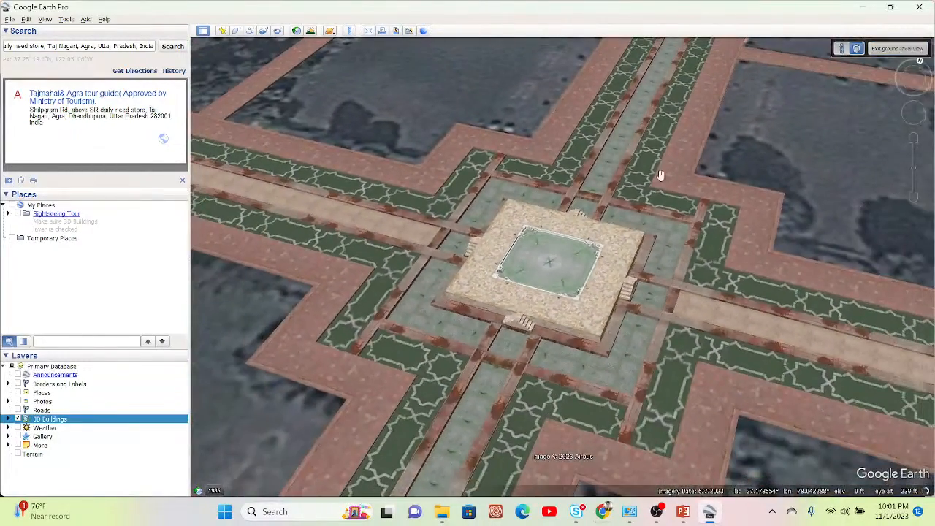
View the 3D model of the Taj Mahal with its minarets, side buildings and gardens from above
{"action": "left_click_drag", "start_coordinate": [661, 176], "coordinate": [762, 198]}
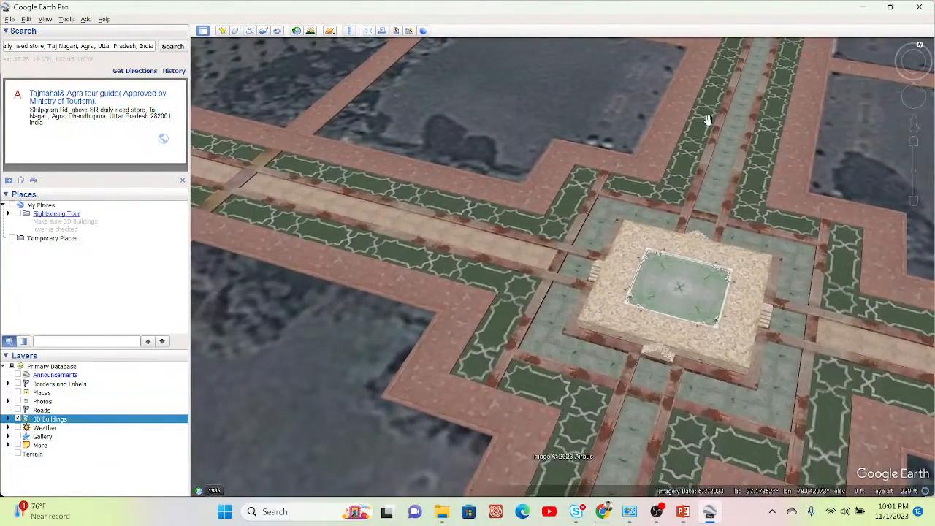
{"action": "left_click_drag", "start_coordinate": [708, 122], "coordinate": [558, 213]}
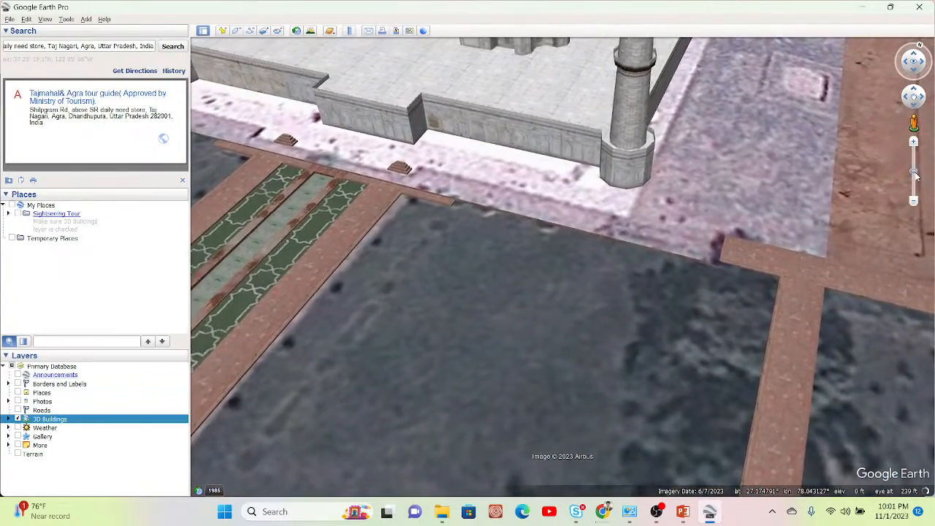
{"action": "left_click_drag", "start_coordinate": [915, 175], "coordinate": [917, 204]}
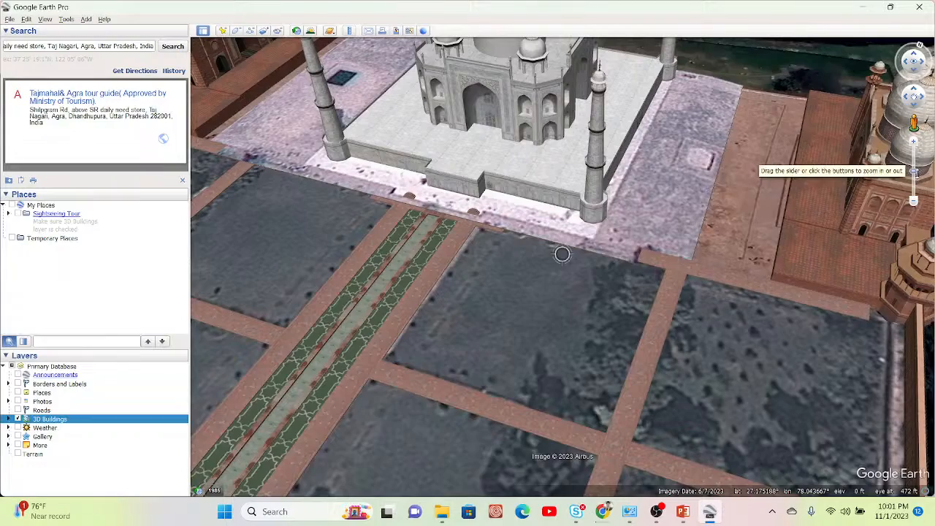
{"action": "scroll", "coordinate": [560, 253], "scroll_direction": "down", "scroll_amount": 3}
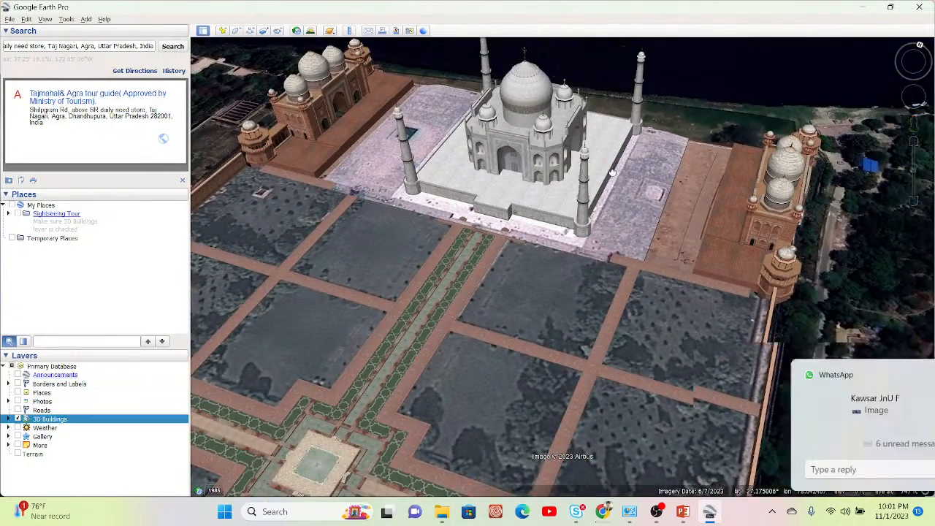
{"action": "left_click_drag", "start_coordinate": [582, 177], "coordinate": [670, 159]}
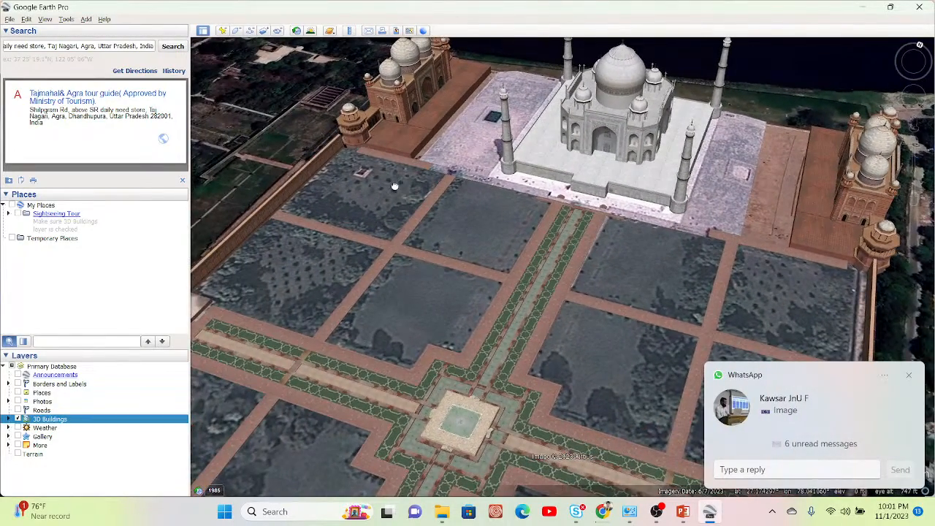
Compare the Taj Mahal complex with the 3D Buildings layer turned off and turned back on
{"action": "left_click_drag", "start_coordinate": [394, 183], "coordinate": [438, 291]}
{"action": "left_click_drag", "start_coordinate": [605, 162], "coordinate": [544, 298]}
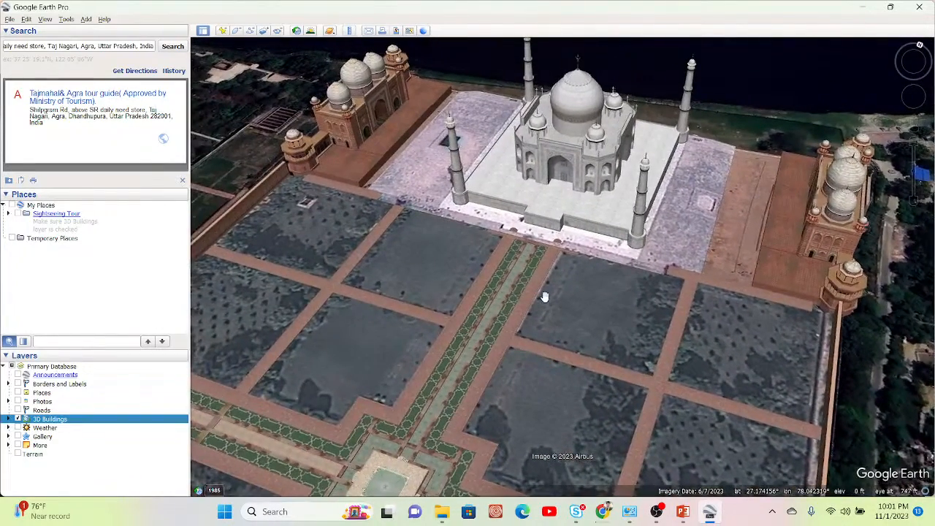
{"action": "left_click", "coordinate": [17, 420]}
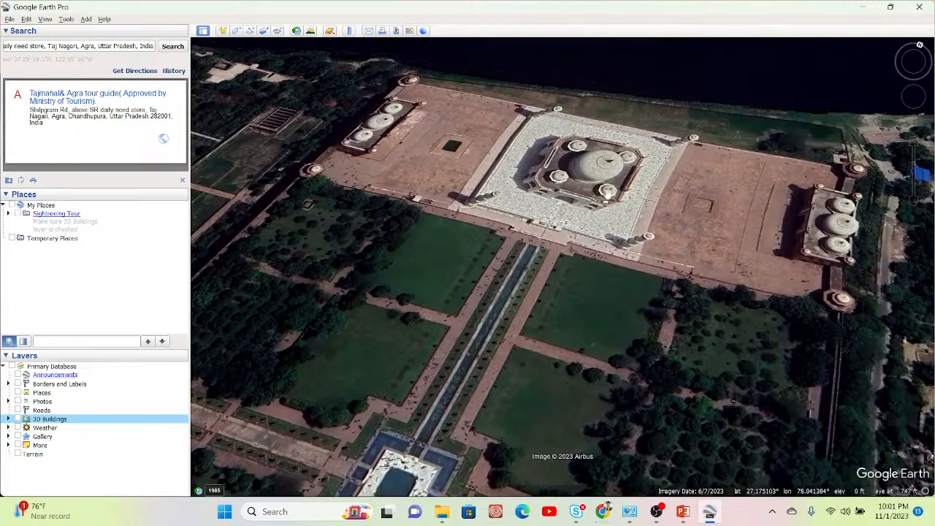
{"action": "left_click_drag", "start_coordinate": [529, 183], "coordinate": [616, 114]}
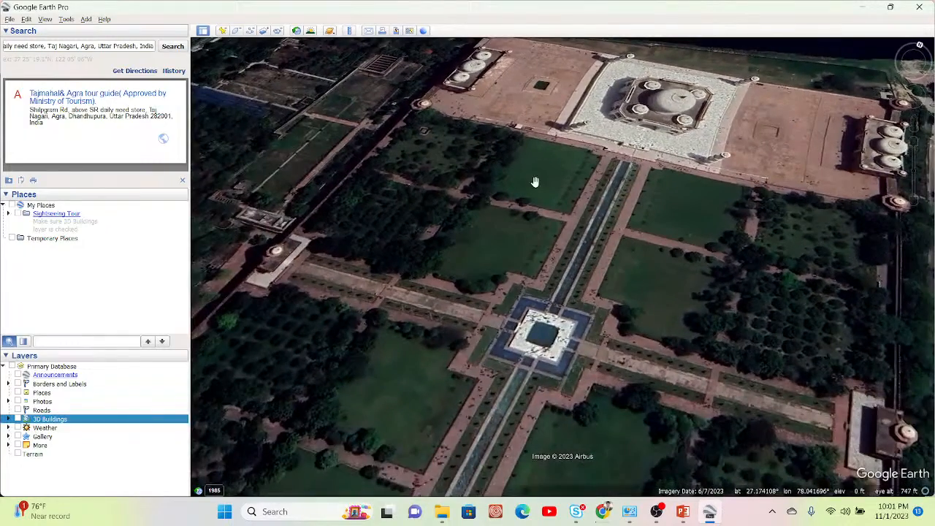
{"action": "left_click_drag", "start_coordinate": [536, 183], "coordinate": [525, 210]}
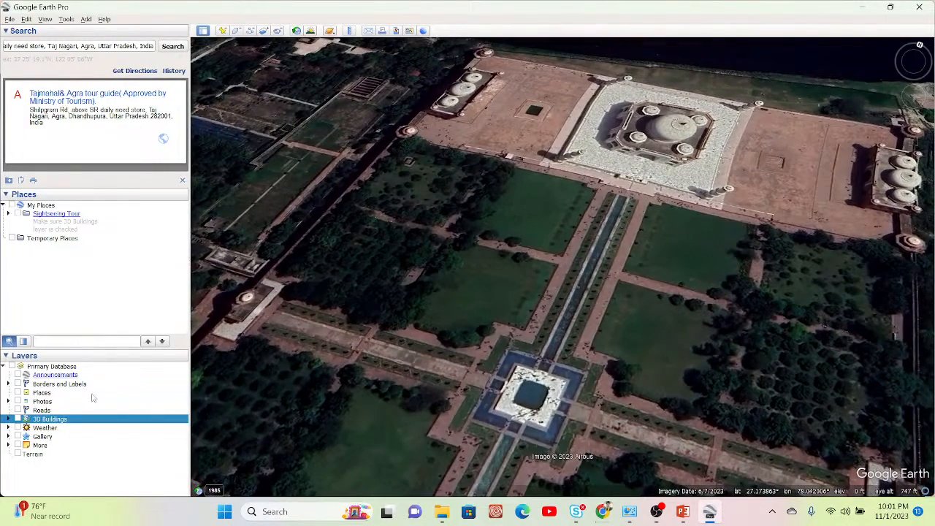
{"action": "left_click", "coordinate": [18, 419]}
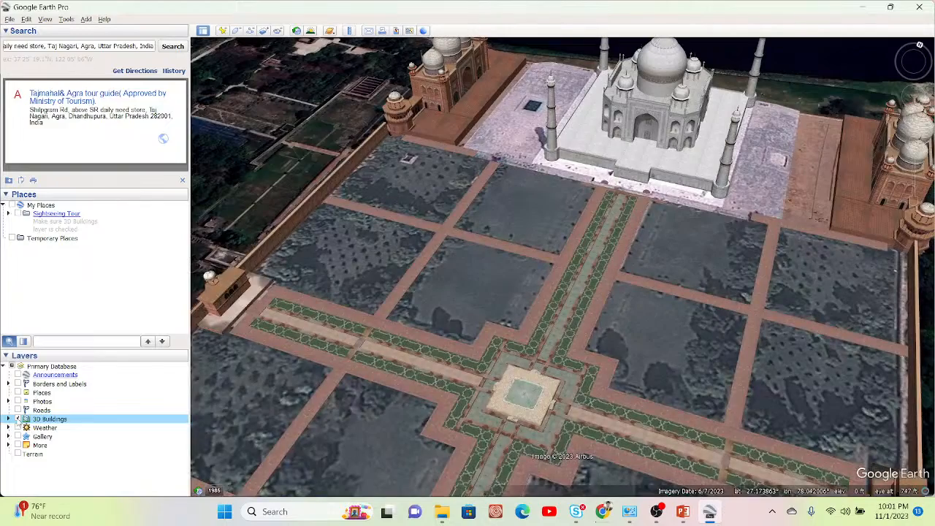
Examine the 3D Taj Mahal, its minarets, side buildings and garden paths from several angles
{"action": "left_click_drag", "start_coordinate": [414, 342], "coordinate": [432, 415]}
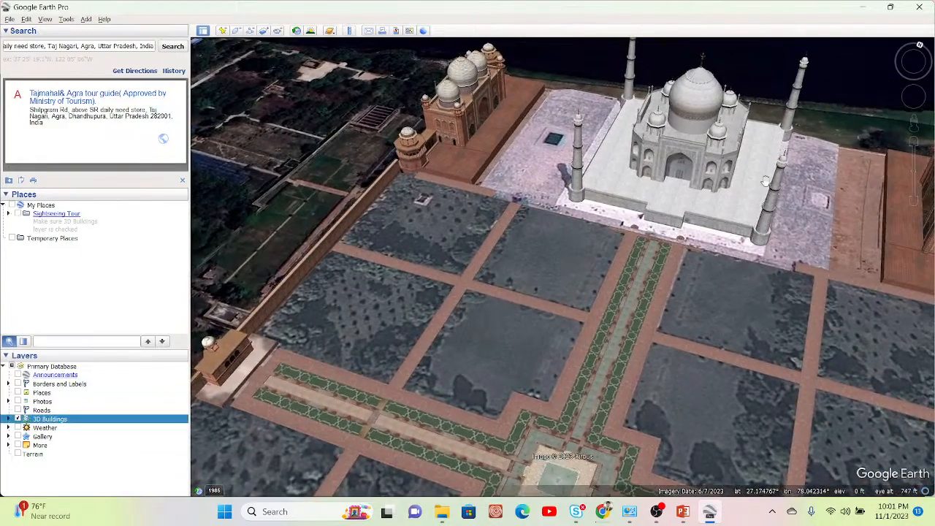
{"action": "left_click_drag", "start_coordinate": [766, 181], "coordinate": [684, 256]}
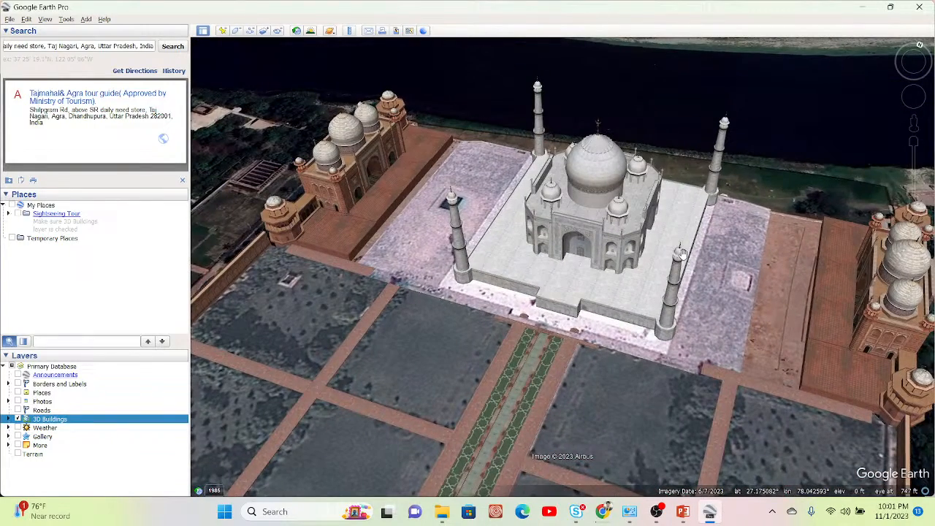
{"action": "key", "text": "shift+Right"}
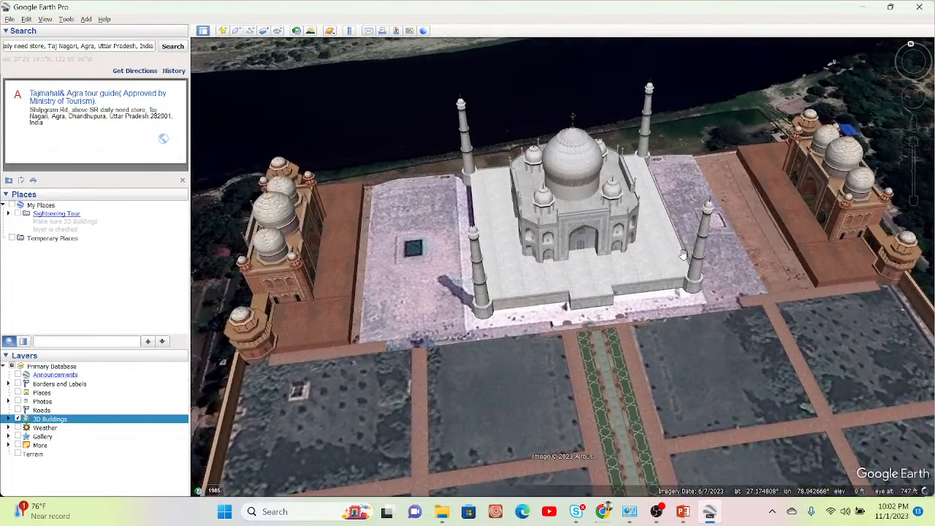
{"action": "key", "text": "shift+Right"}
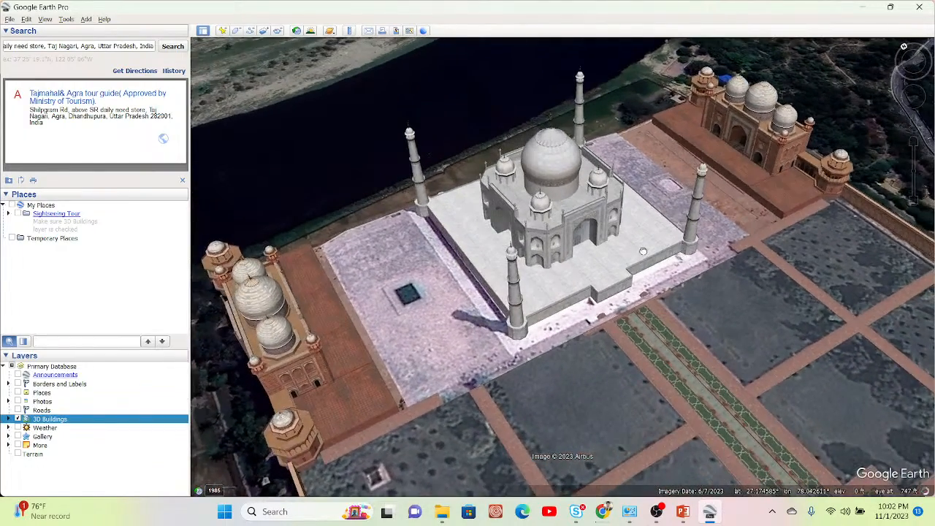
{"action": "left_click_drag", "start_coordinate": [684, 255], "coordinate": [653, 139]}
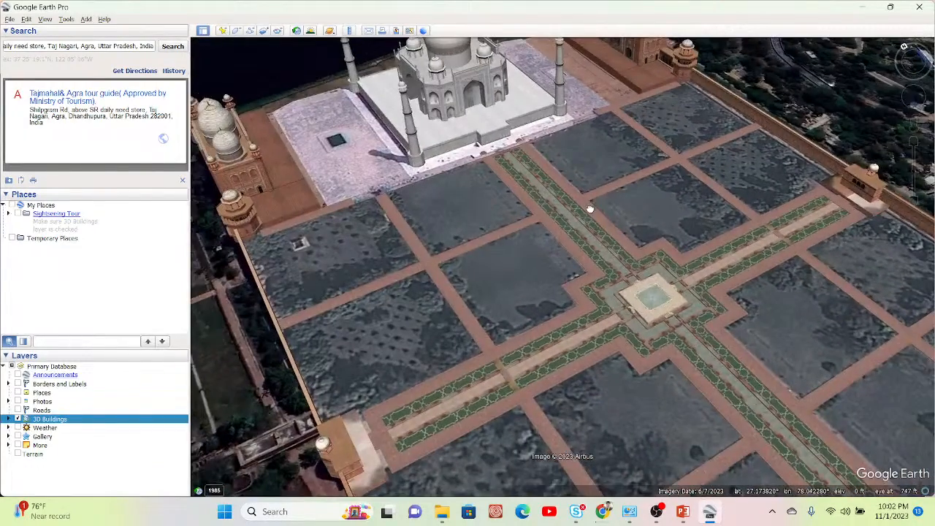
{"action": "left_click_drag", "start_coordinate": [590, 210], "coordinate": [572, 166]}
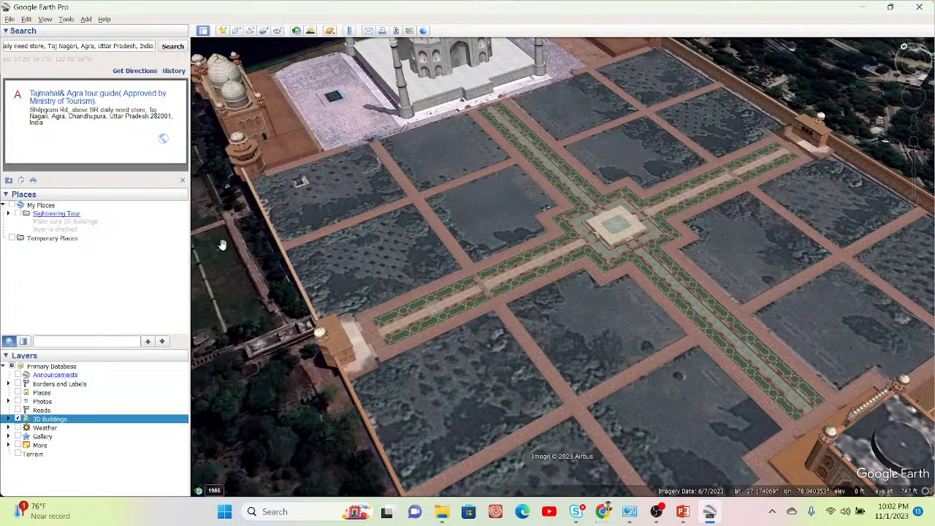
{"action": "left_click_drag", "start_coordinate": [530, 250], "coordinate": [491, 249]}
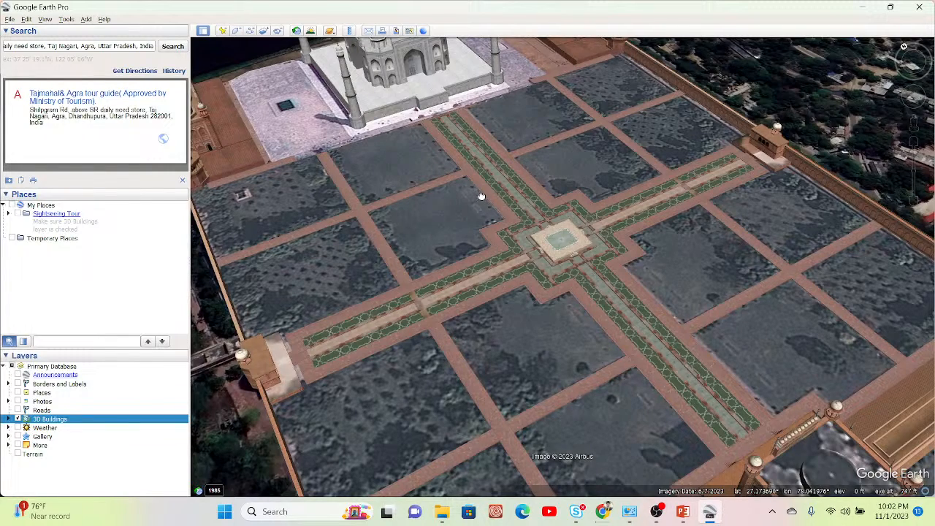
{"action": "left_click_drag", "start_coordinate": [482, 199], "coordinate": [553, 350]}
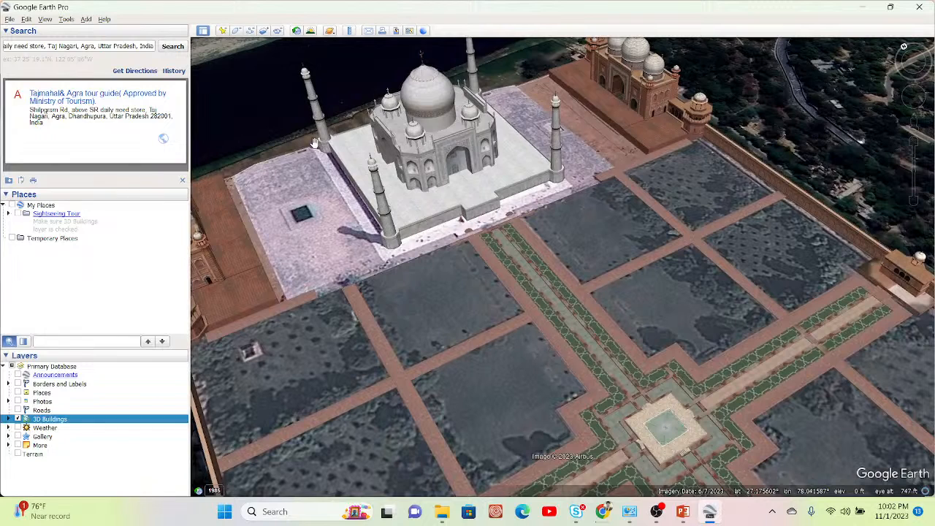
In the program options, show latitude and longitude as Degrees, Minutes, Seconds and set the units of measurement to Meters, Kilometers
{"action": "left_click", "coordinate": [66, 20]}
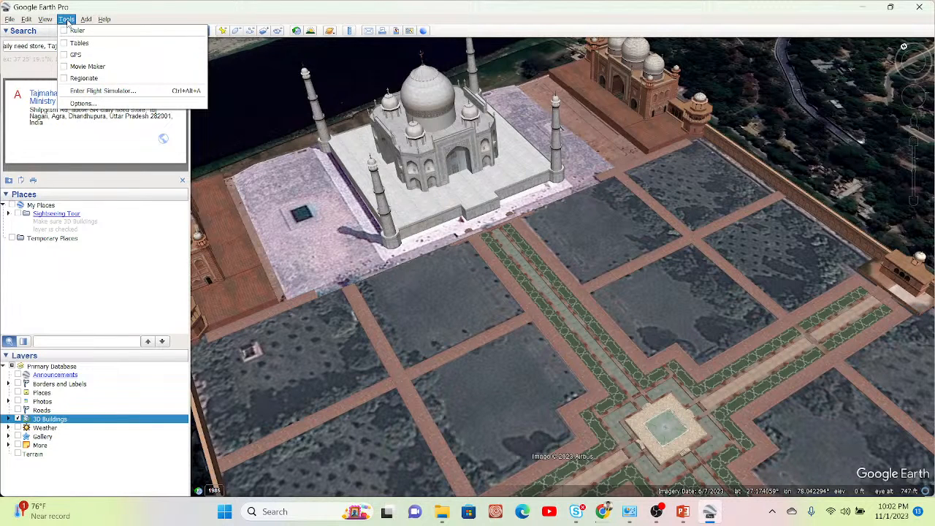
{"action": "left_click", "coordinate": [89, 105]}
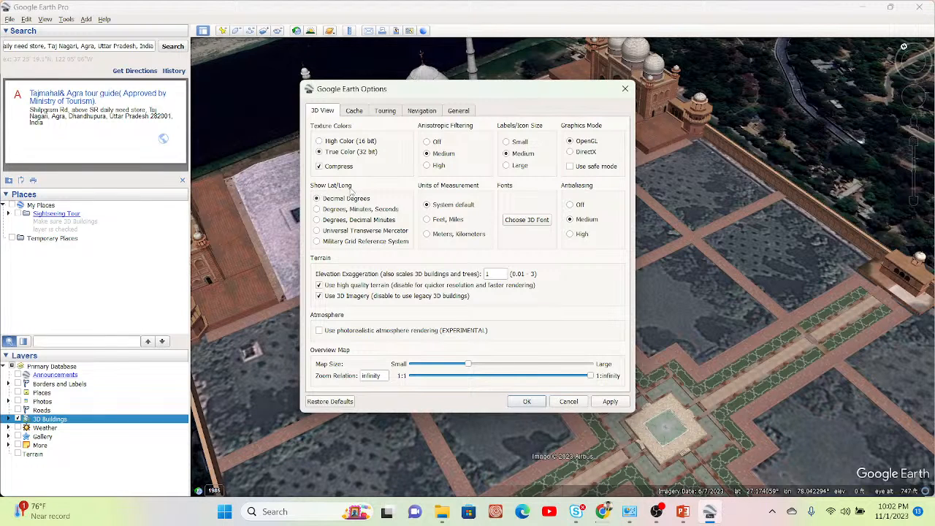
{"action": "left_click", "coordinate": [317, 210]}
Review the cache and touring options, keep navigation on "Do not automatically tilt while zooming", and apply the options
{"action": "left_click", "coordinate": [355, 113]}
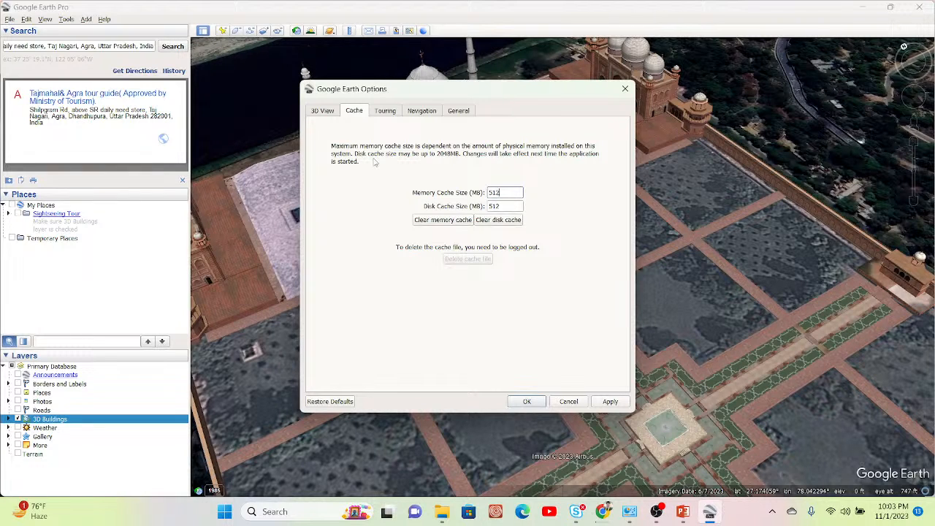
{"action": "left_click", "coordinate": [387, 111]}
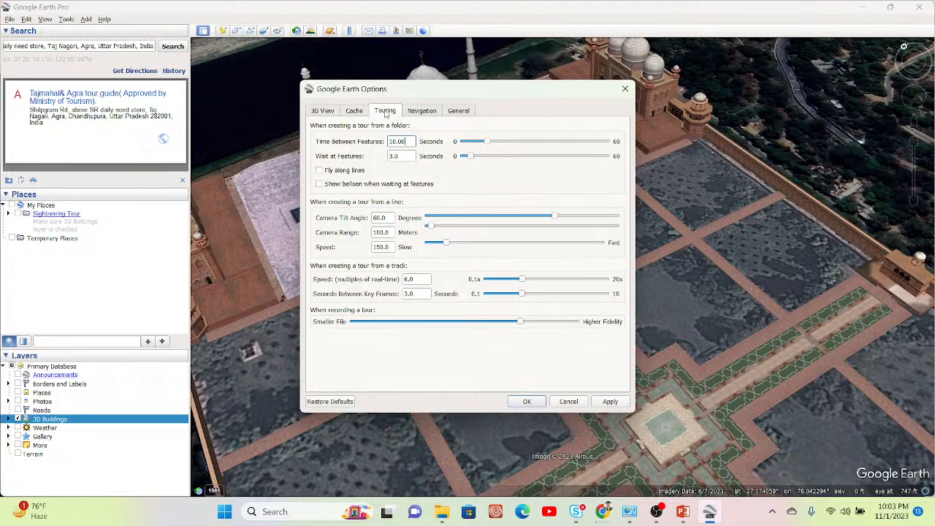
{"action": "left_click", "coordinate": [434, 113]}
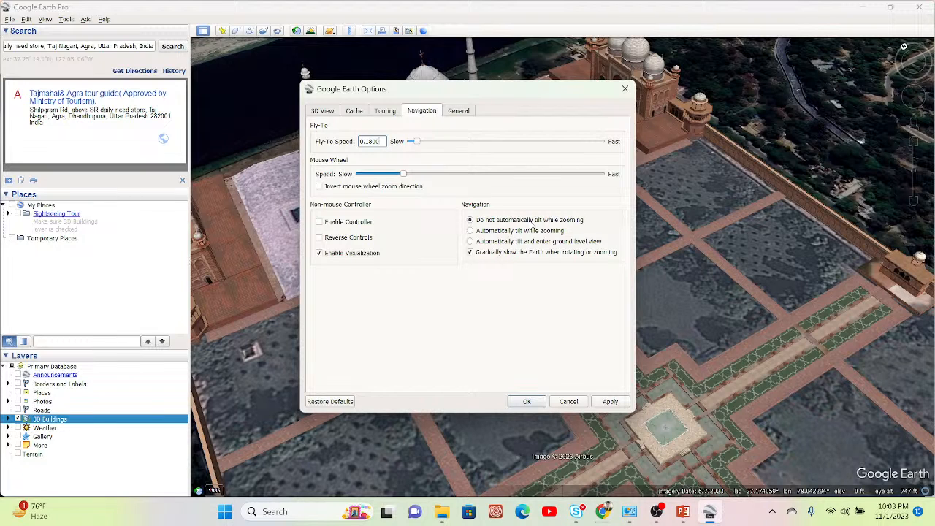
{"action": "left_click", "coordinate": [471, 221]}
{"action": "left_click", "coordinate": [470, 242]}
{"action": "left_click", "coordinate": [613, 401]}
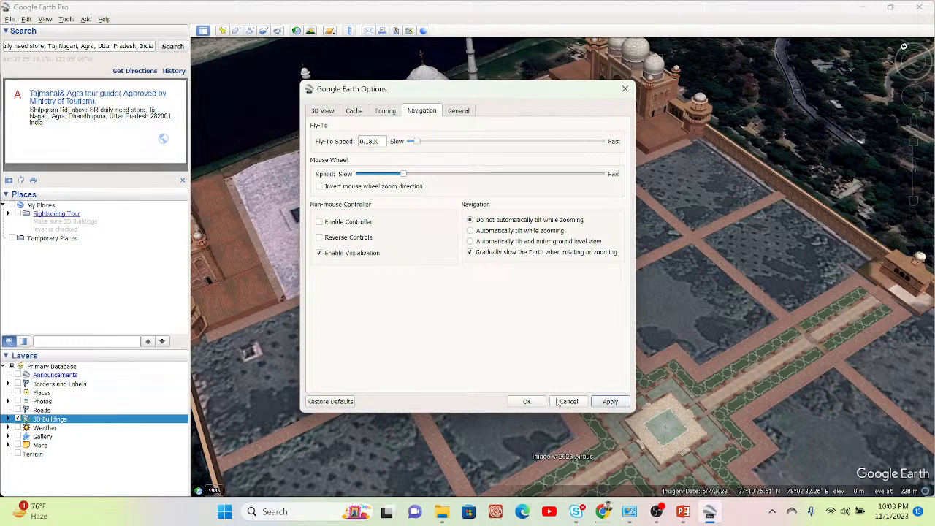
{"action": "left_click", "coordinate": [527, 402]}
Examine the garden bed beside the central pool up close and the whole walled Taj Mahal complex from a rotated angle
{"action": "left_click_drag", "start_coordinate": [539, 390], "coordinate": [497, 231]}
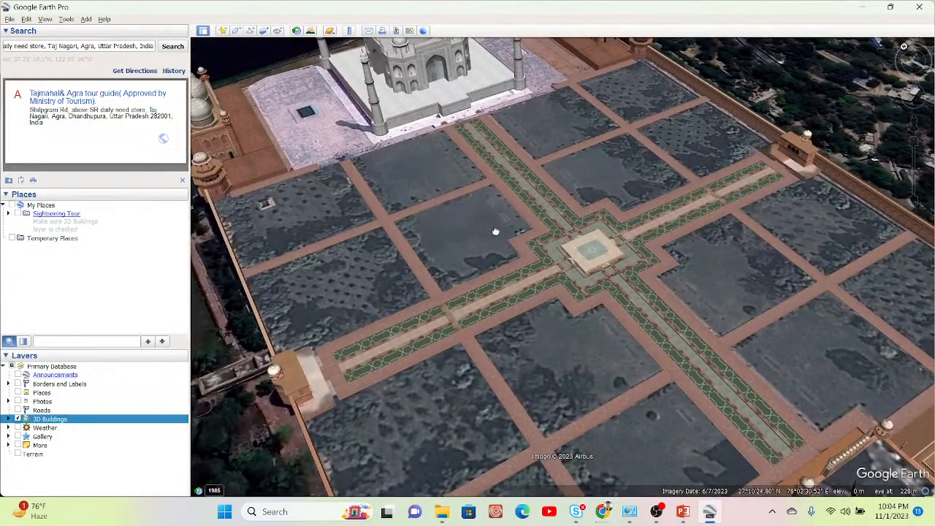
{"action": "scroll", "coordinate": [496, 260], "scroll_direction": "up", "scroll_amount": 5}
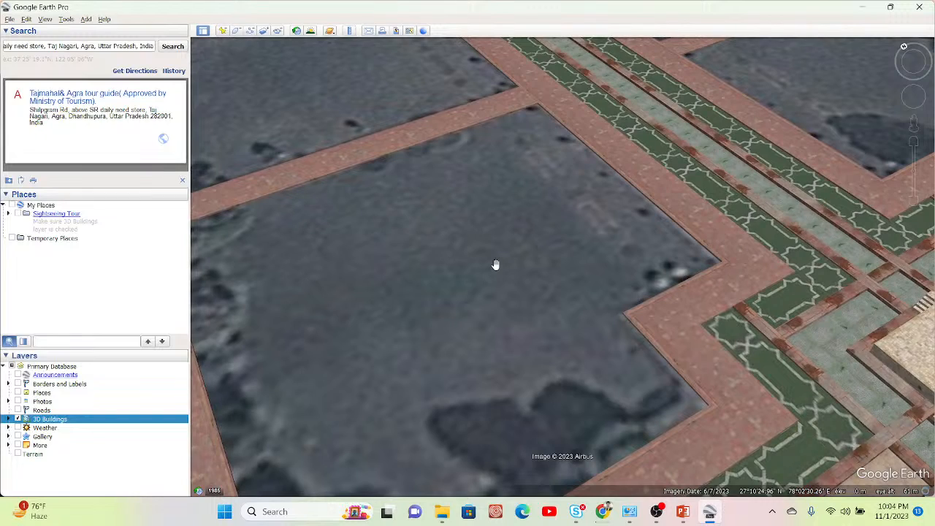
{"action": "key", "text": "shift+Left"}
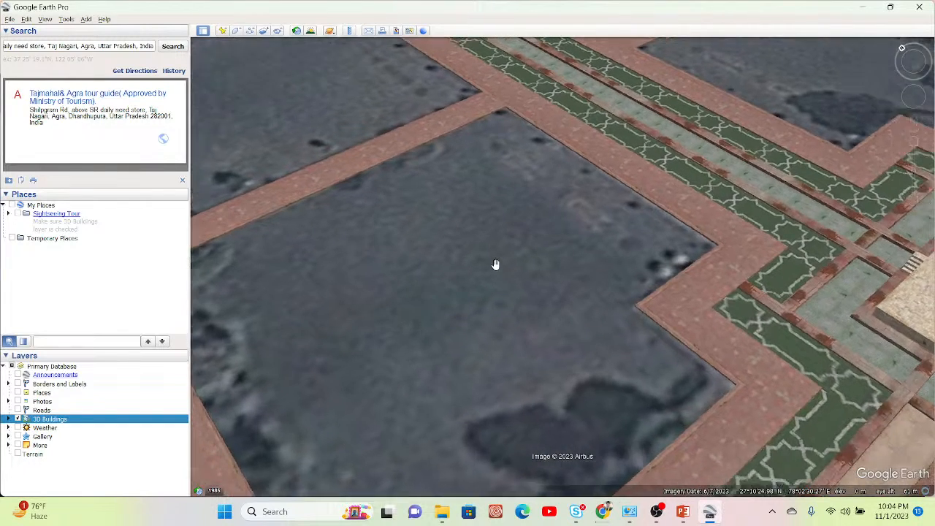
{"action": "key", "text": "shift+Left"}
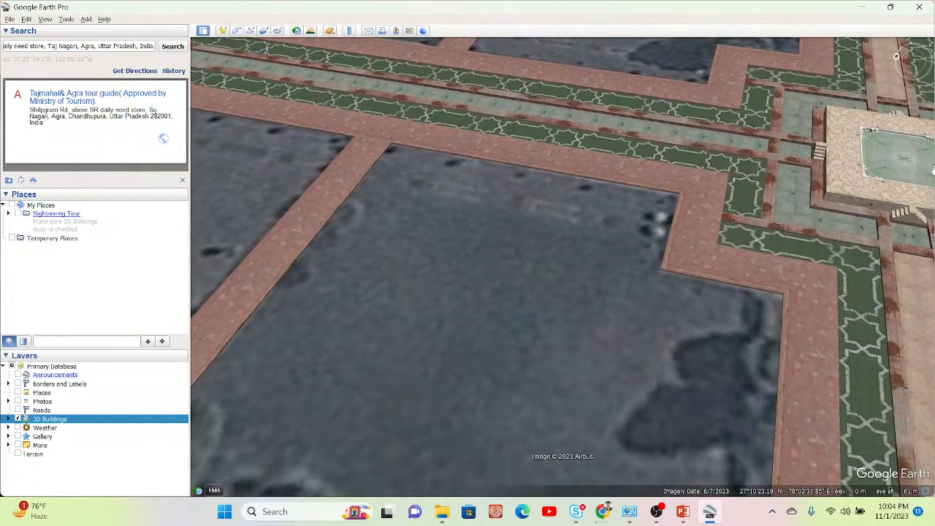
{"action": "mouse_move", "coordinate": [915, 176]}
{"action": "left_click_drag", "start_coordinate": [914, 174], "coordinate": [911, 220]}
{"action": "mouse_move", "coordinate": [816, 269]}
{"action": "left_mouse_down"}
{"action": "mouse_move", "coordinate": [789, 253]}
{"action": "mouse_move", "coordinate": [793, 232]}
{"action": "mouse_move", "coordinate": [814, 283]}
{"action": "left_mouse_up"}
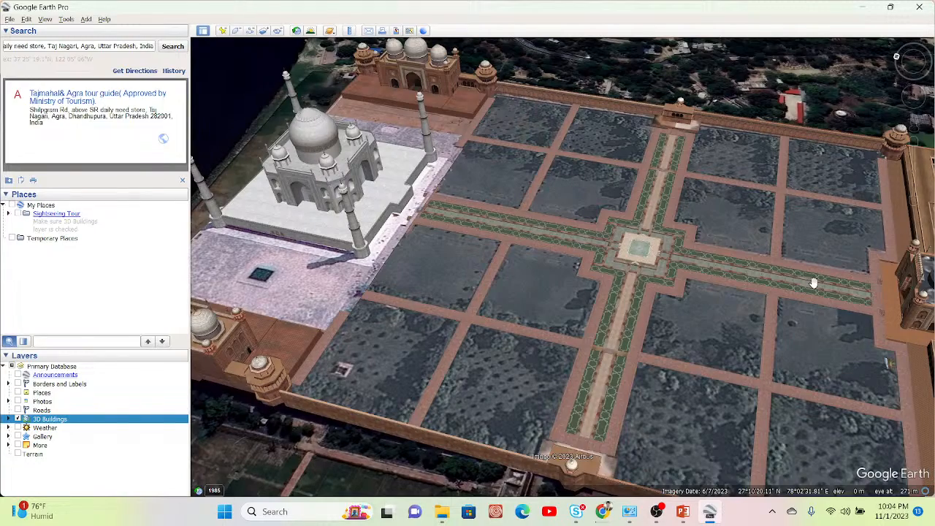
{"action": "left_click_drag", "start_coordinate": [775, 298], "coordinate": [632, 217]}
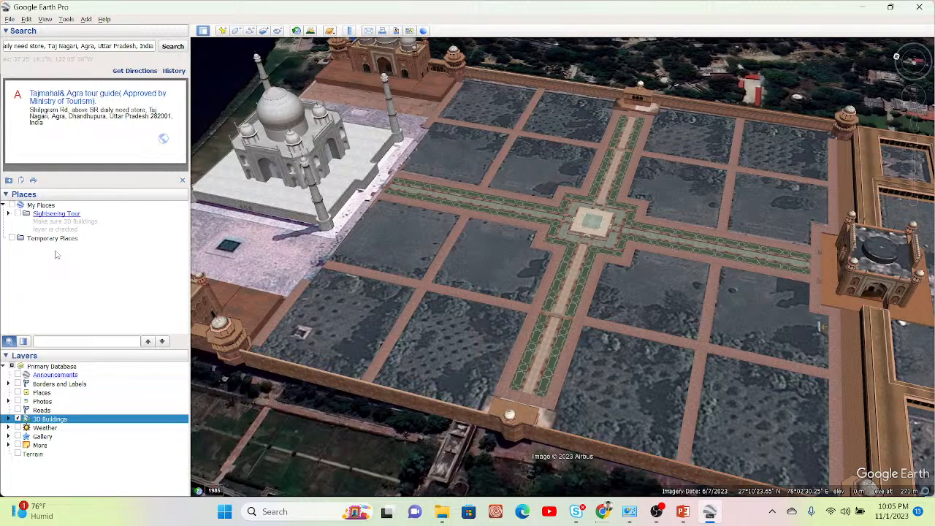
{"action": "left_click", "coordinate": [9, 19]}
{"action": "mouse_move", "coordinate": [26, 19]}
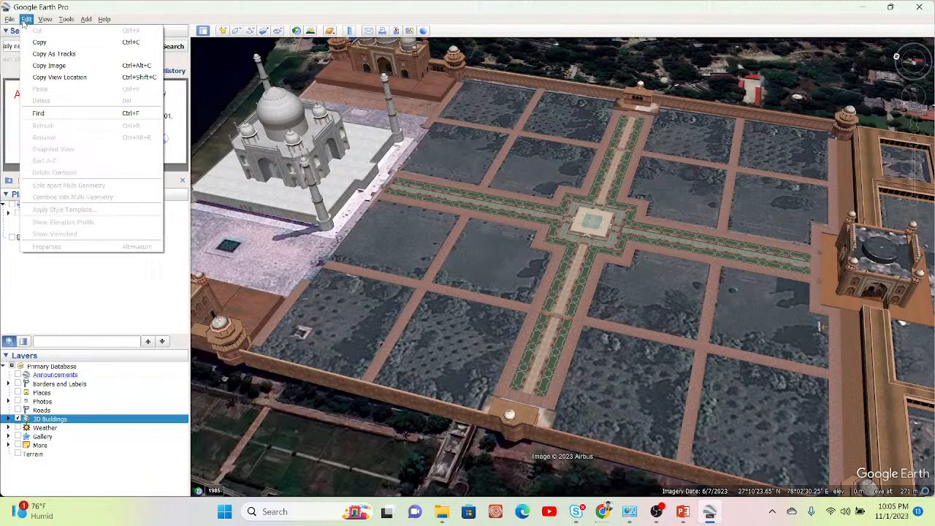
{"action": "mouse_move", "coordinate": [86, 19]}
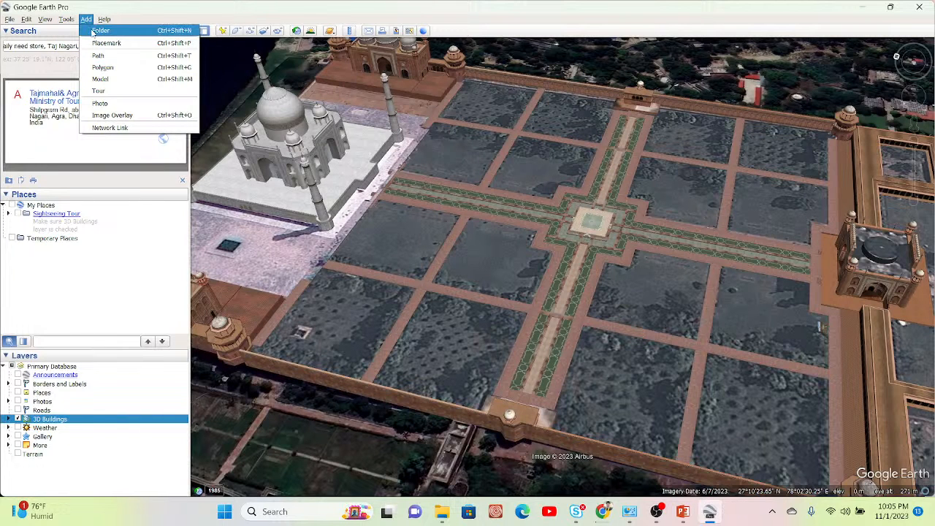
{"action": "left_click", "coordinate": [143, 32]}
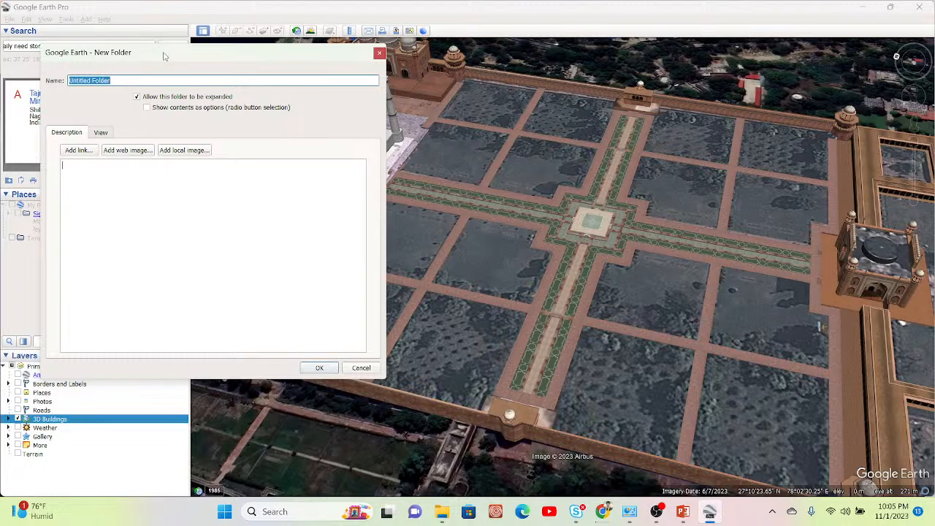
{"action": "left_click", "coordinate": [379, 53]}
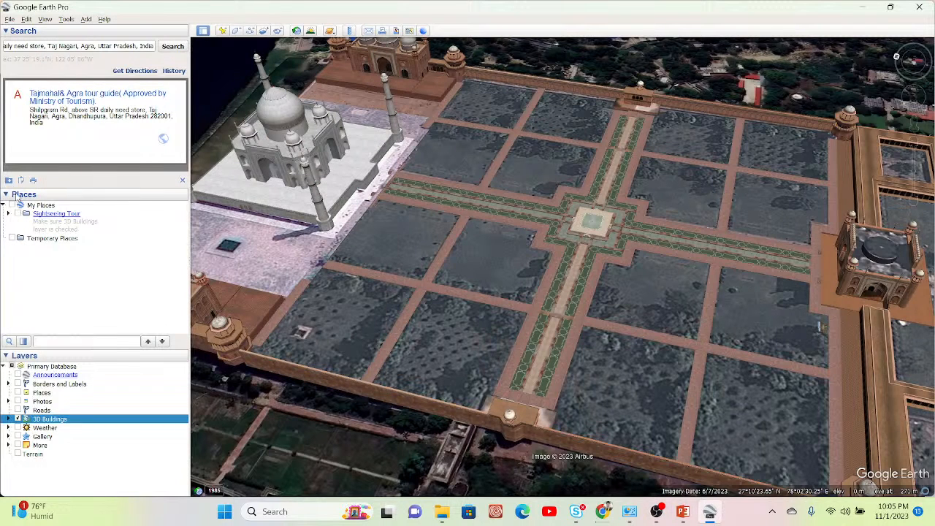
{"action": "right_click", "coordinate": [58, 241]}
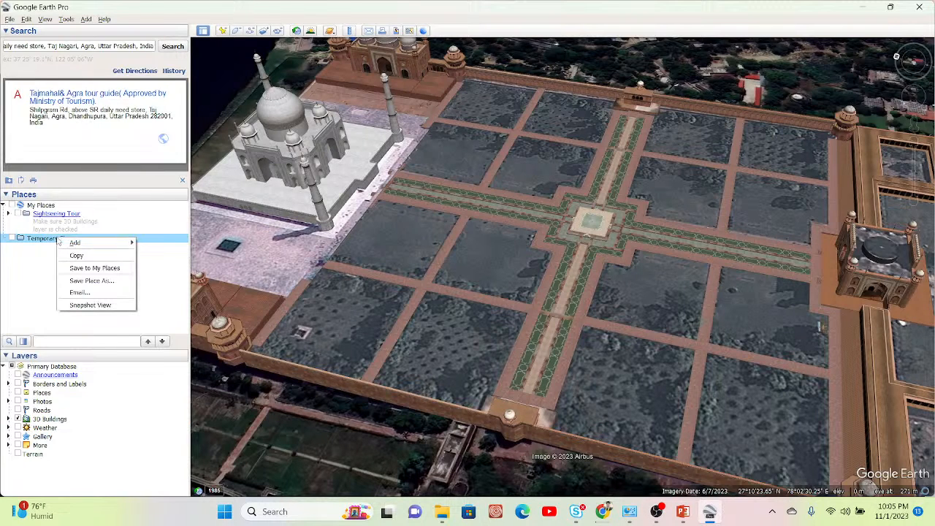
{"action": "mouse_move", "coordinate": [86, 243]}
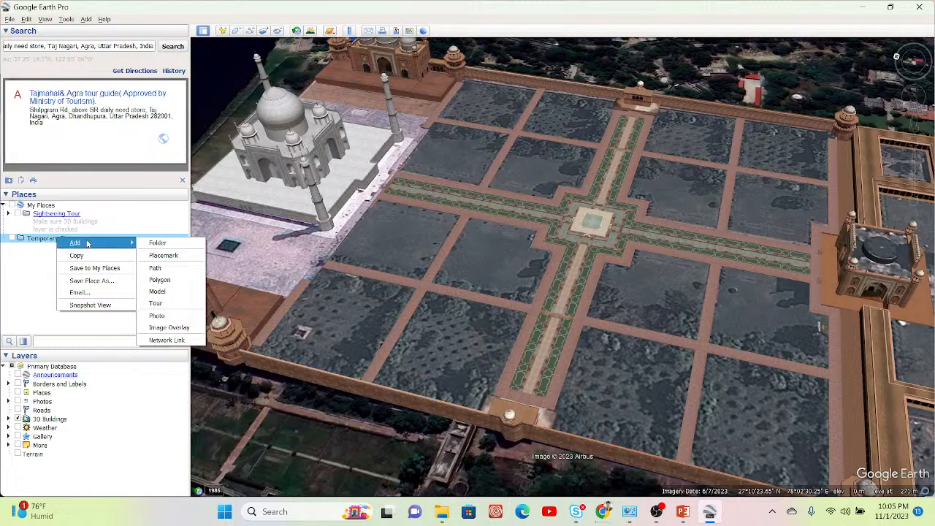
{"action": "left_click", "coordinate": [41, 247]}
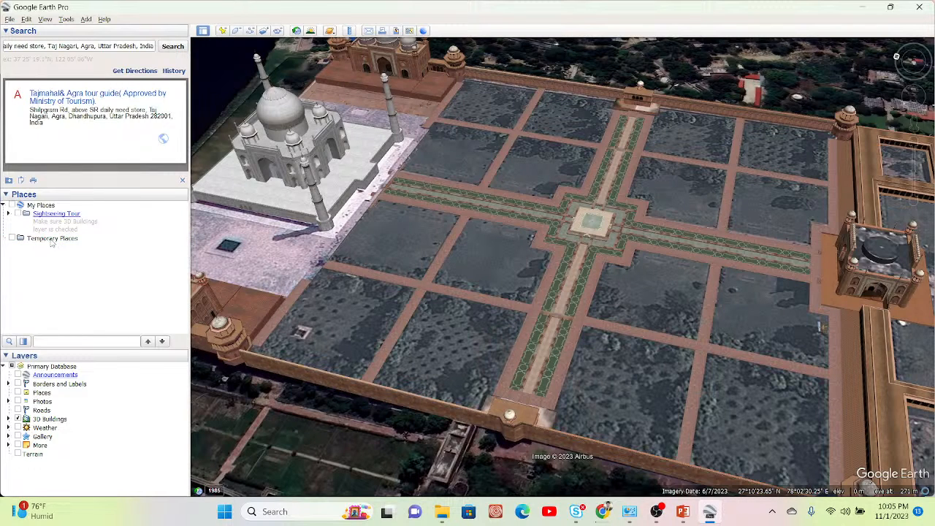
Add a new placemark to Temporary Places and position its pin on the central pool of the Taj Mahal garden
{"action": "left_click", "coordinate": [52, 241]}
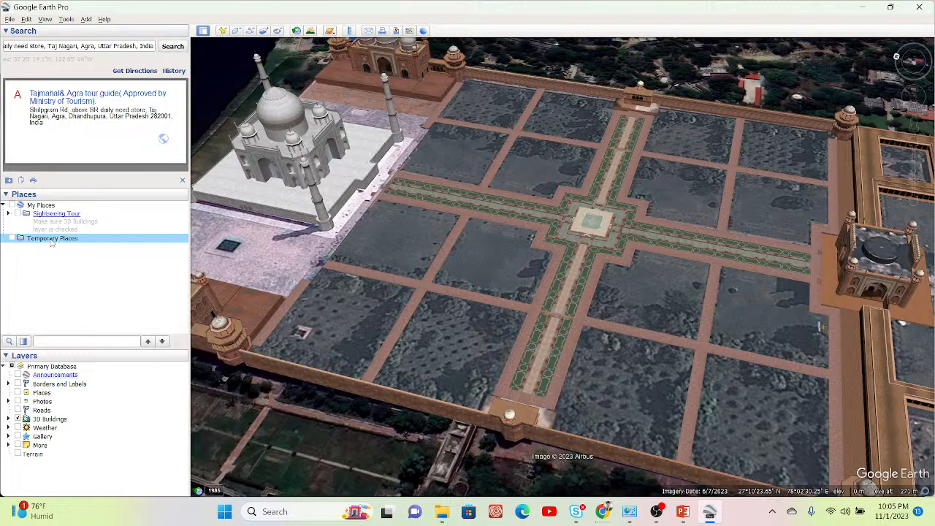
{"action": "right_click", "coordinate": [52, 242]}
{"action": "mouse_move", "coordinate": [88, 246]}
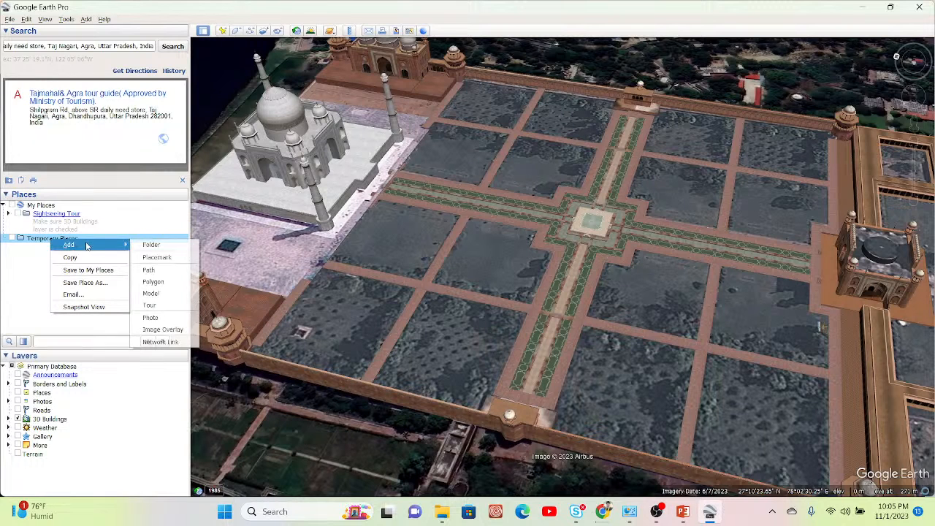
{"action": "left_click", "coordinate": [149, 258]}
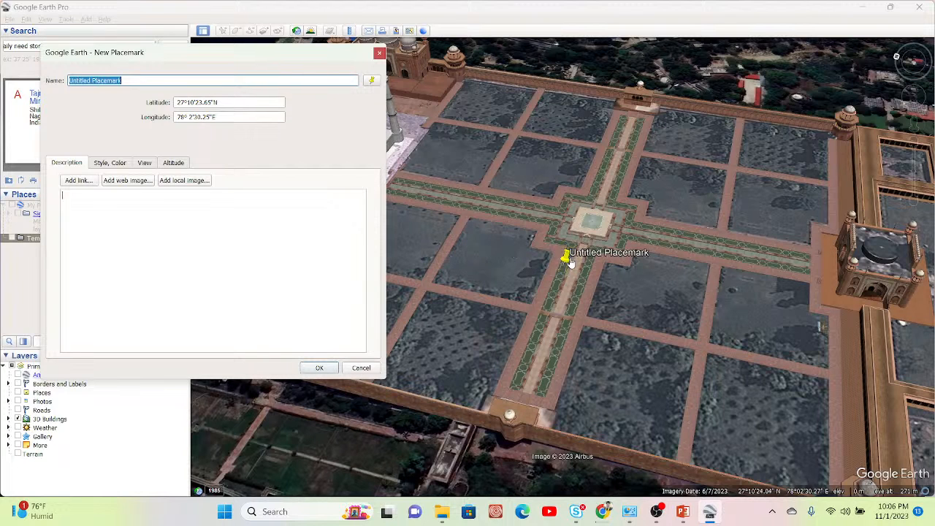
{"action": "left_click_drag", "start_coordinate": [567, 262], "coordinate": [595, 226]}
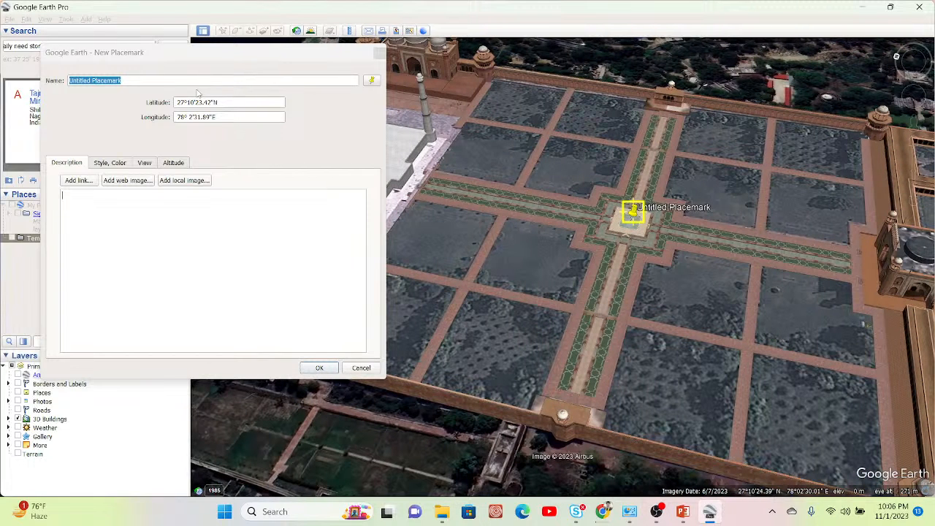
Replace the new placemark's default name with "Taj Mahal"
{"action": "left_click", "coordinate": [185, 80]}
{"action": "key", "text": "BackSpace"}
{"action": "key", "text": "BackSpace"}
{"action": "key", "text": "BackSpace"}
{"action": "key", "text": "BackSpace"}
{"action": "key", "text": "BackSpace"}
{"action": "key", "text": "BackSpace"}
{"action": "key", "text": "BackSpace"}
{"action": "key", "text": "BackSpace"}
{"action": "key", "text": "BackSpace"}
{"action": "key", "text": "BackSpace"}
{"action": "key", "text": "BackSpace"}
{"action": "key", "text": "BackSpace"}
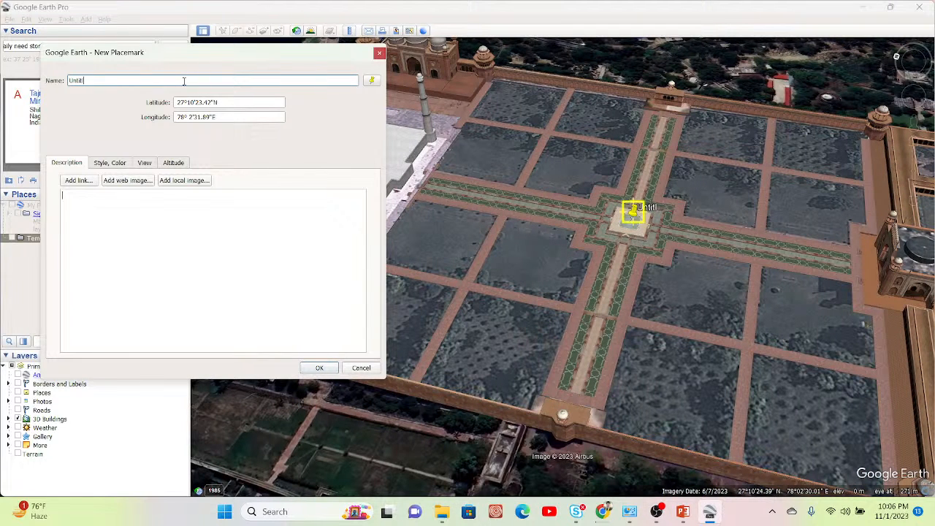
{"action": "key", "text": "BackSpace"}
{"action": "key", "text": "BackSpace"}
{"action": "key", "text": "BackSpace"}
{"action": "key", "text": "BackSpace"}
{"action": "key", "text": "BackSpace"}
{"action": "key", "text": "BackSpace"}
{"action": "type", "text": "Taj Mahal"}
{"action": "left_click", "coordinate": [168, 239]}
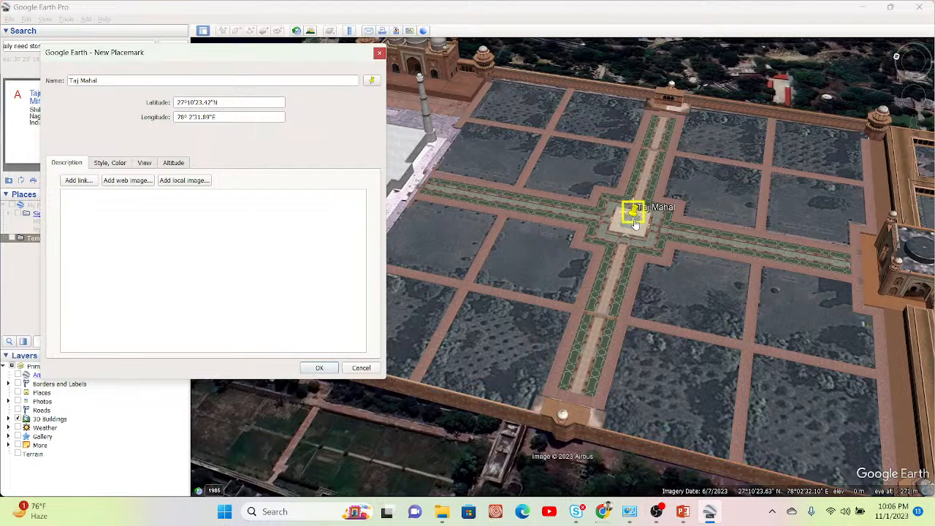
Set the Taj Mahal placemark's icon color to bright green, #55ff00
{"action": "left_click", "coordinate": [107, 163]}
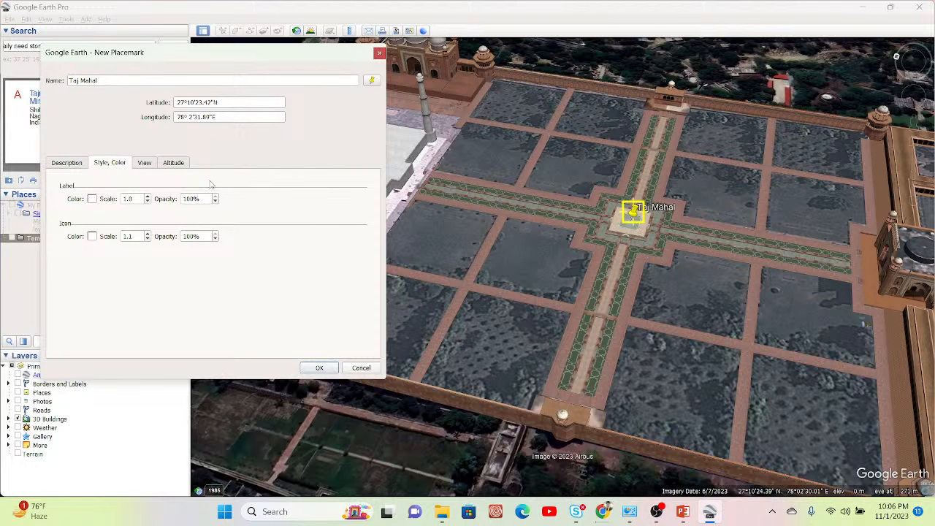
{"action": "left_click", "coordinate": [93, 237]}
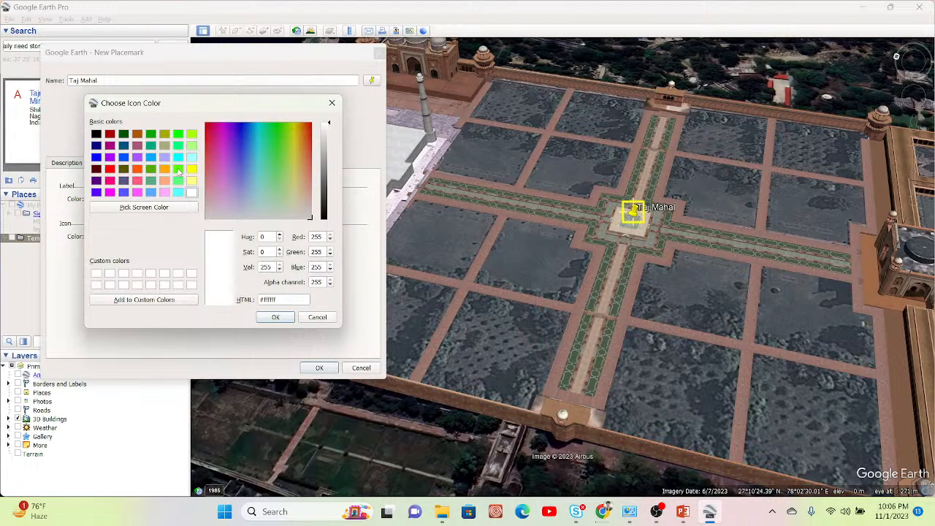
{"action": "left_click", "coordinate": [178, 169]}
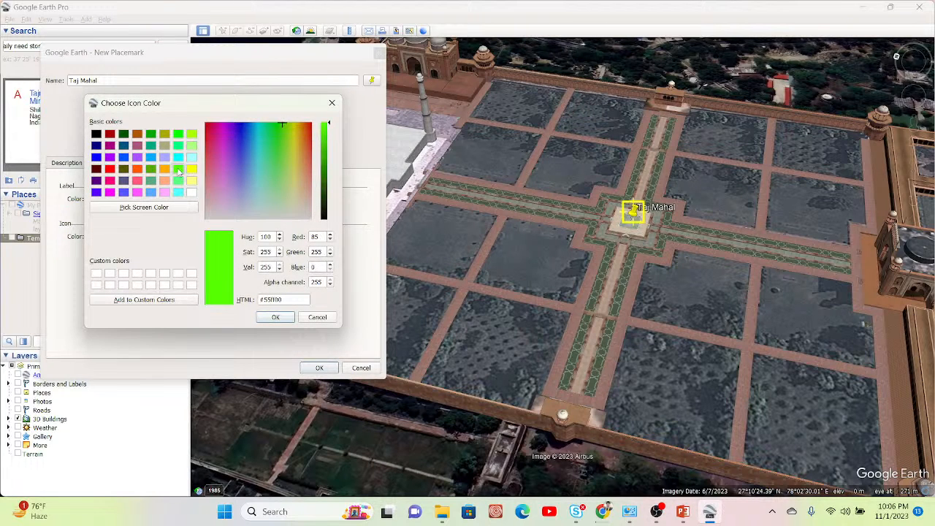
{"action": "left_click", "coordinate": [276, 317]}
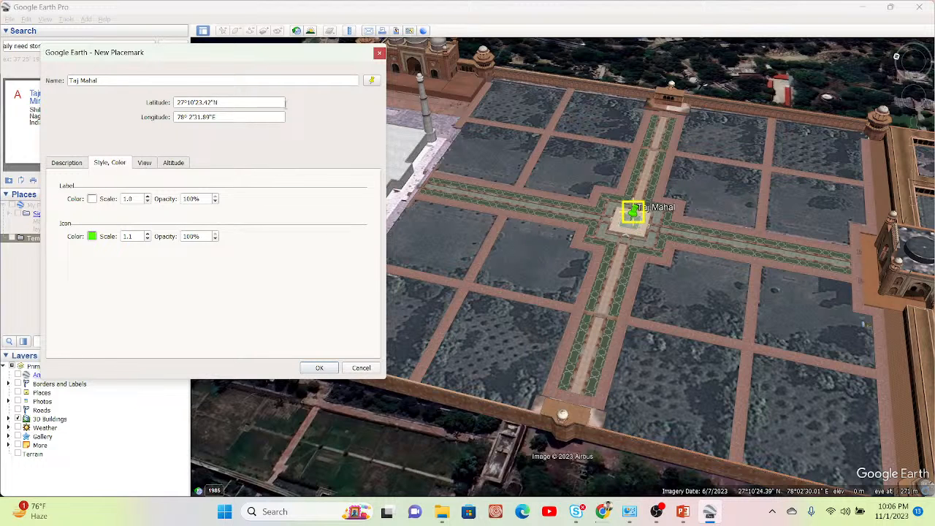
Try the yellow star marker as the placemark's icon and discard the choice
{"action": "left_click", "coordinate": [371, 81]}
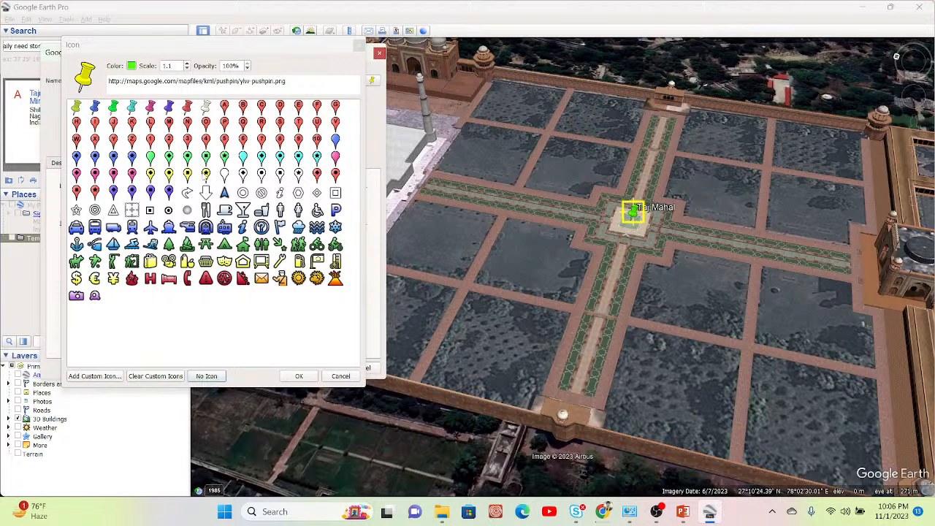
{"action": "left_click", "coordinate": [206, 174]}
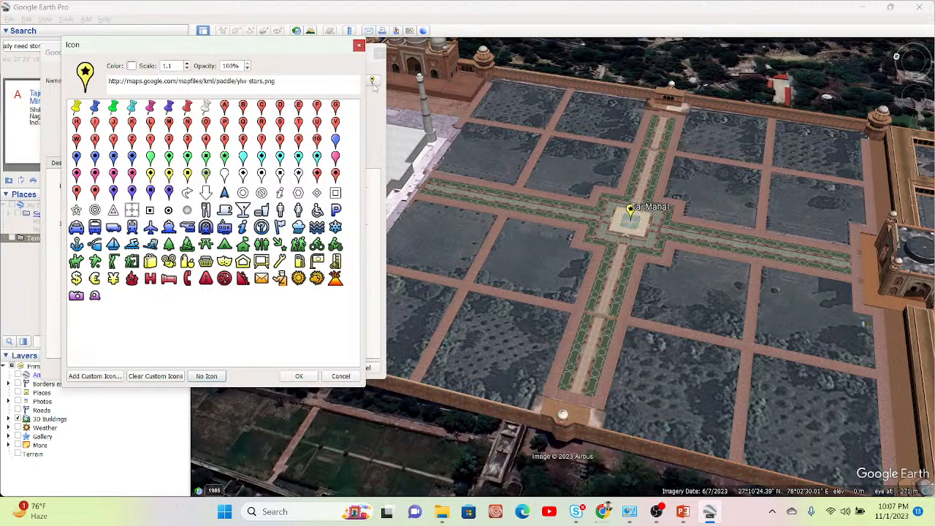
{"action": "left_click", "coordinate": [359, 45]}
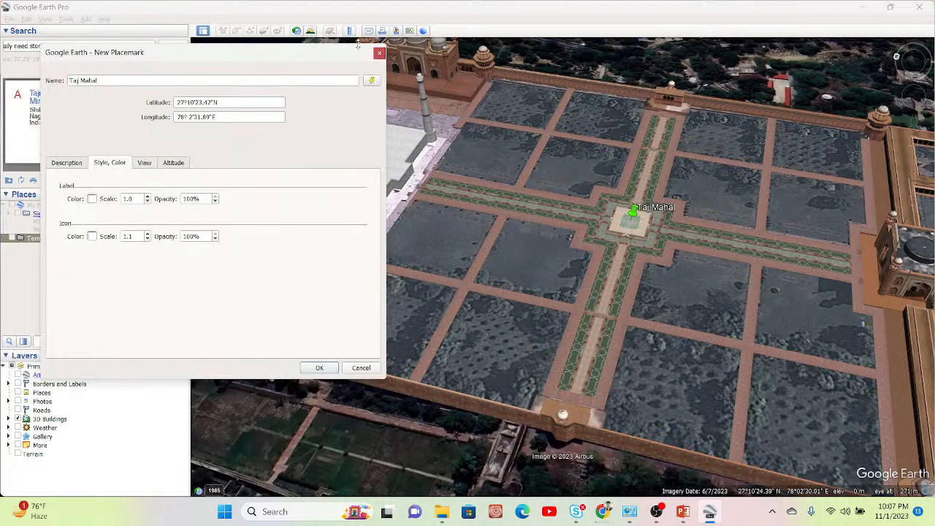
Enlarge the green pushpin by setting the placemark's icon scale to 3.7
{"action": "left_click", "coordinate": [148, 234]}
{"action": "left_click", "coordinate": [147, 234]}
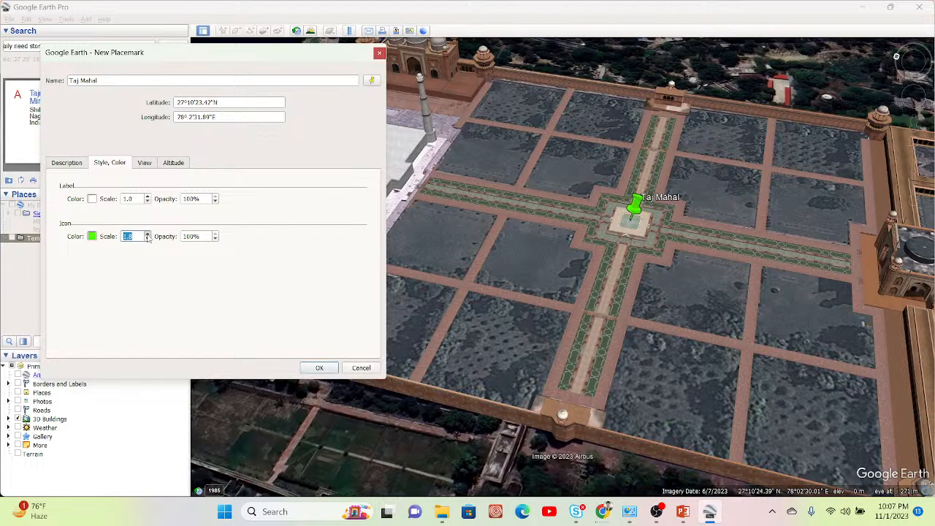
{"action": "left_click", "coordinate": [148, 234]}
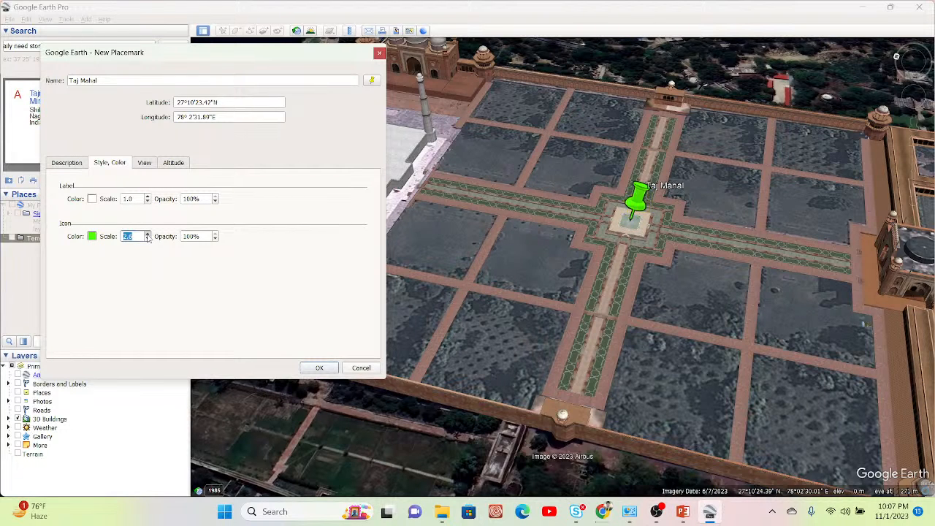
{"action": "left_click", "coordinate": [148, 234]}
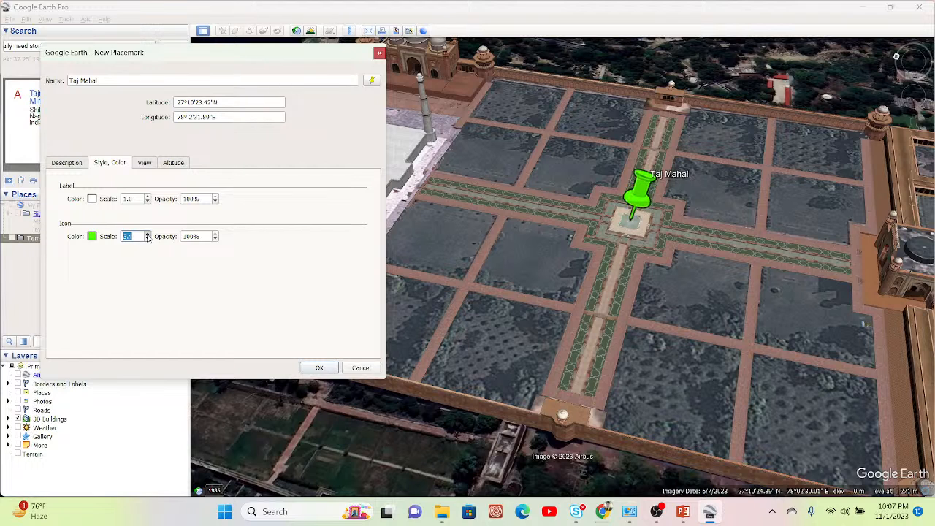
{"action": "left_click", "coordinate": [147, 233]}
{"action": "left_click", "coordinate": [147, 234]}
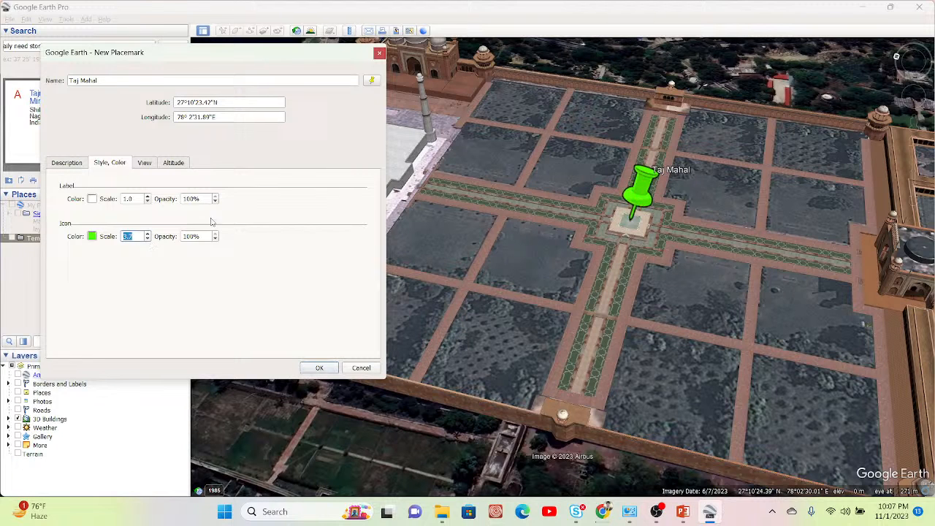
Keep the placemark view's date/time on None, review the altitude settings, and save the Taj Mahal placemark
{"action": "left_click", "coordinate": [152, 165]}
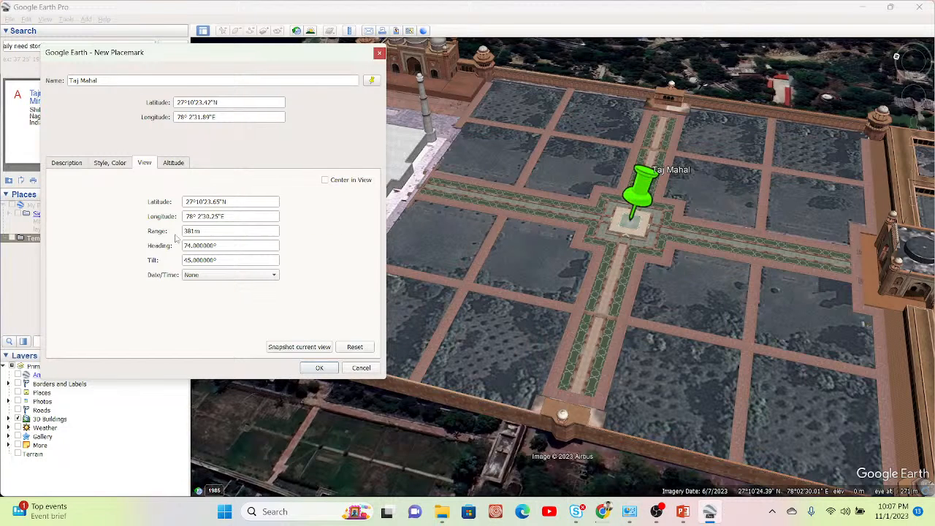
{"action": "left_click", "coordinate": [196, 277]}
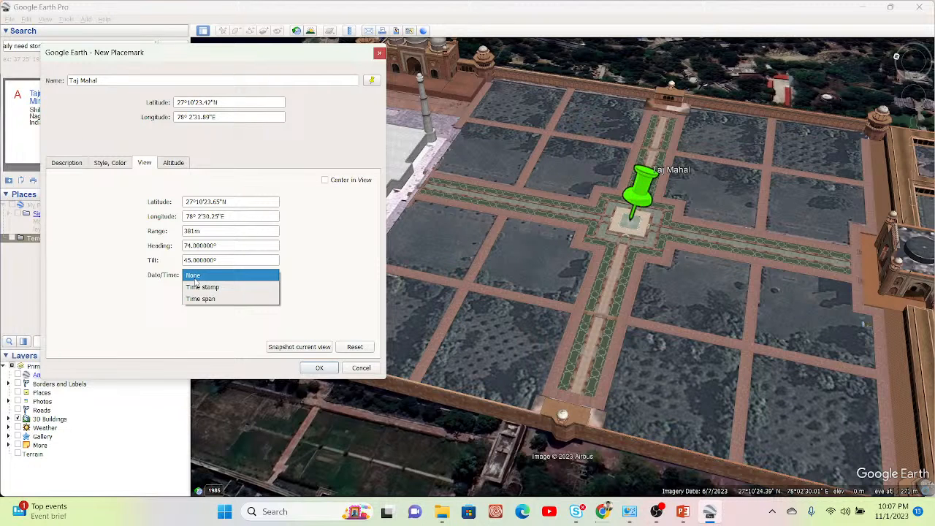
{"action": "left_click", "coordinate": [195, 277]}
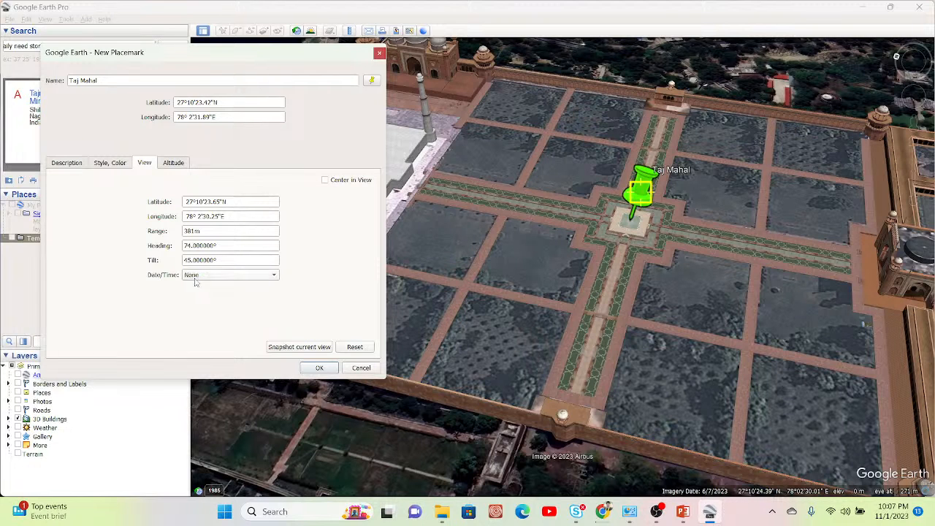
{"action": "left_click", "coordinate": [174, 162]}
{"action": "left_click", "coordinate": [143, 164]}
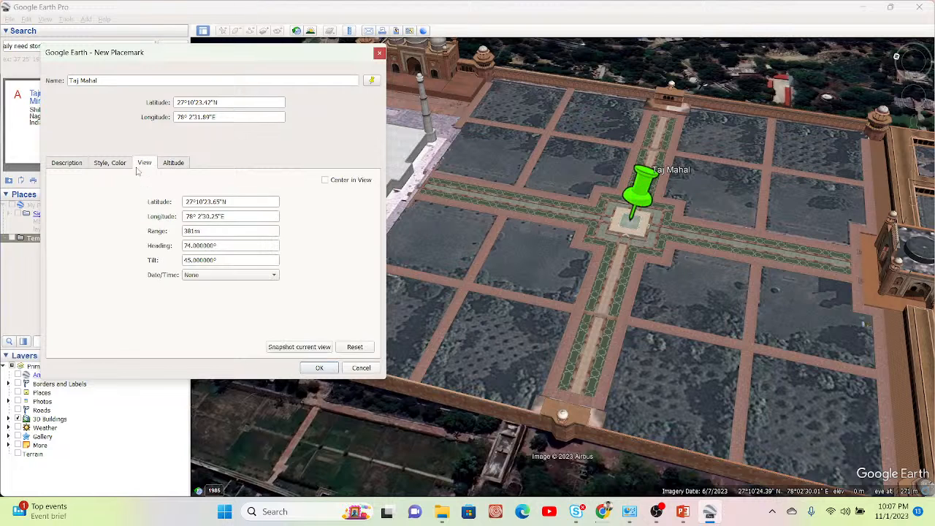
{"action": "left_click", "coordinate": [325, 368]}
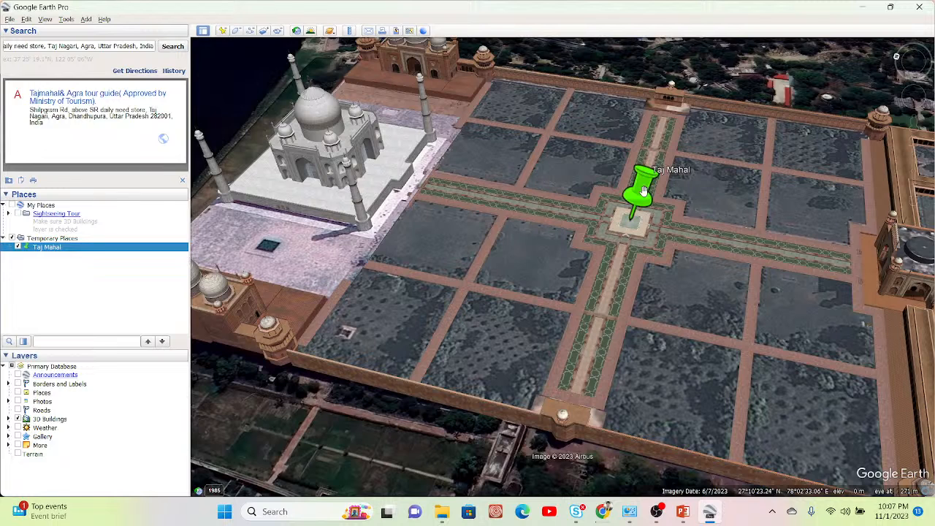
Edit the saved Taj Mahal placemark, reposition its pin on the central pool, review its style settings, and save it
{"action": "right_click", "coordinate": [49, 250]}
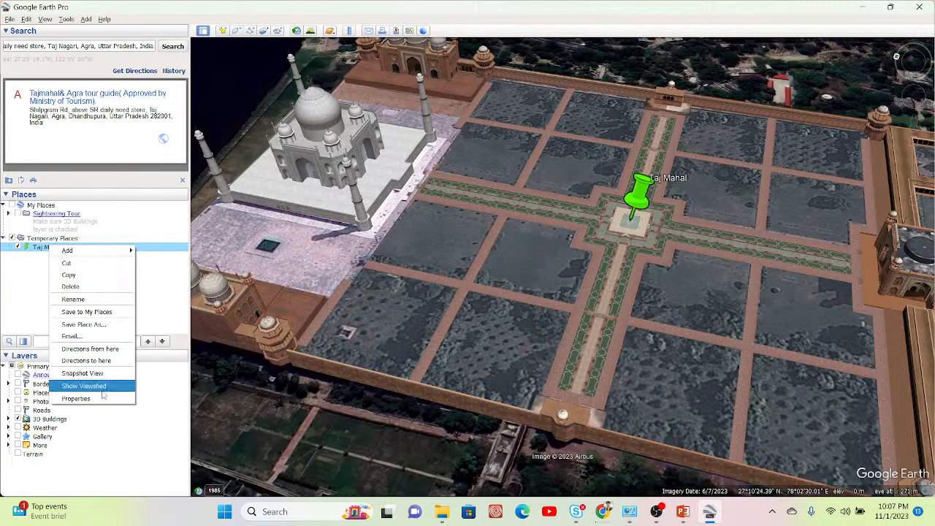
{"action": "left_click", "coordinate": [80, 399]}
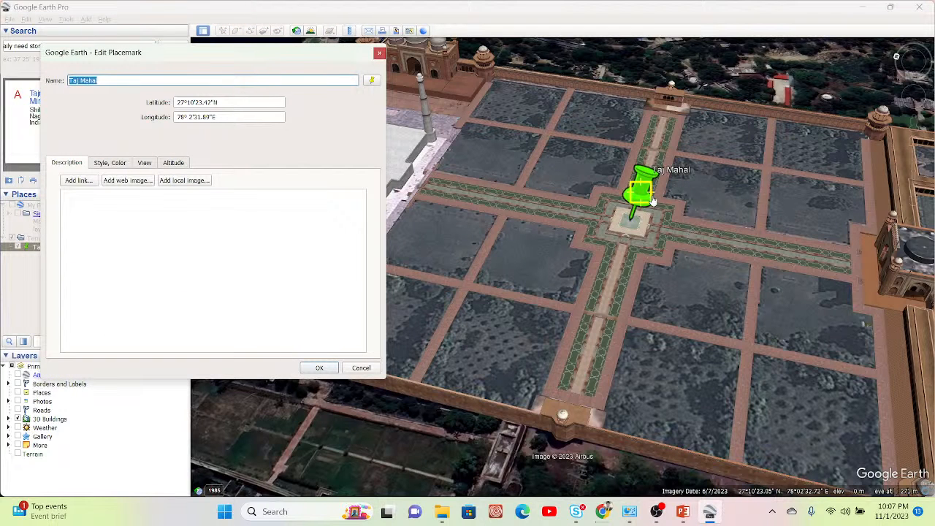
{"action": "left_click_drag", "start_coordinate": [641, 195], "coordinate": [713, 205]}
{"action": "left_click_drag", "start_coordinate": [634, 295], "coordinate": [633, 227]}
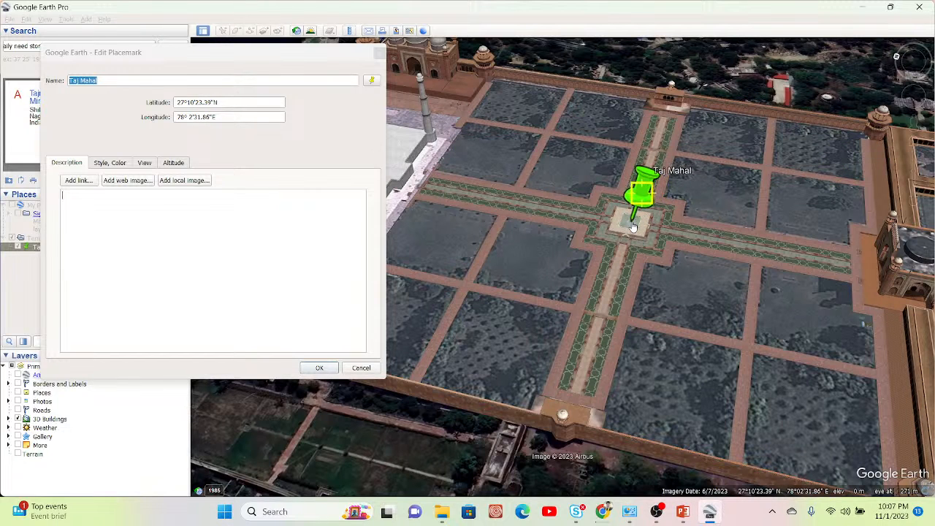
{"action": "left_click", "coordinate": [110, 163]}
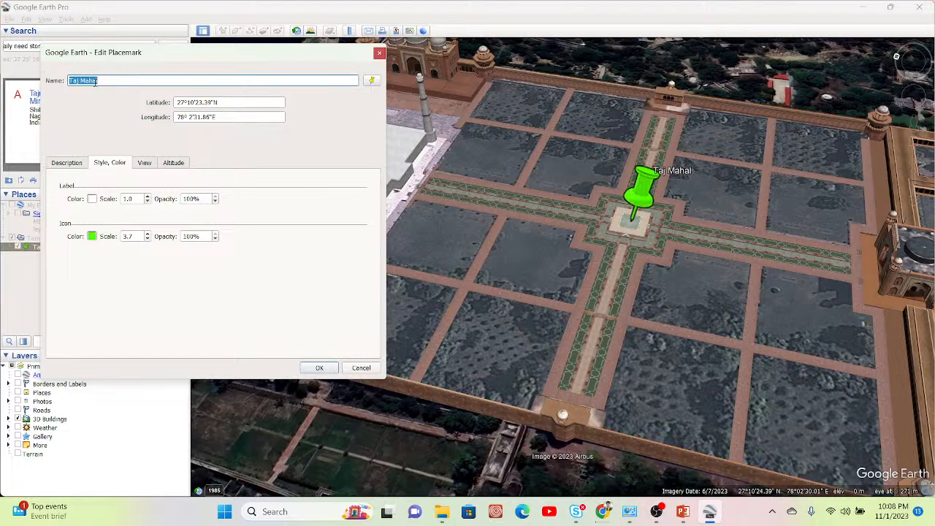
{"action": "left_click", "coordinate": [318, 367]}
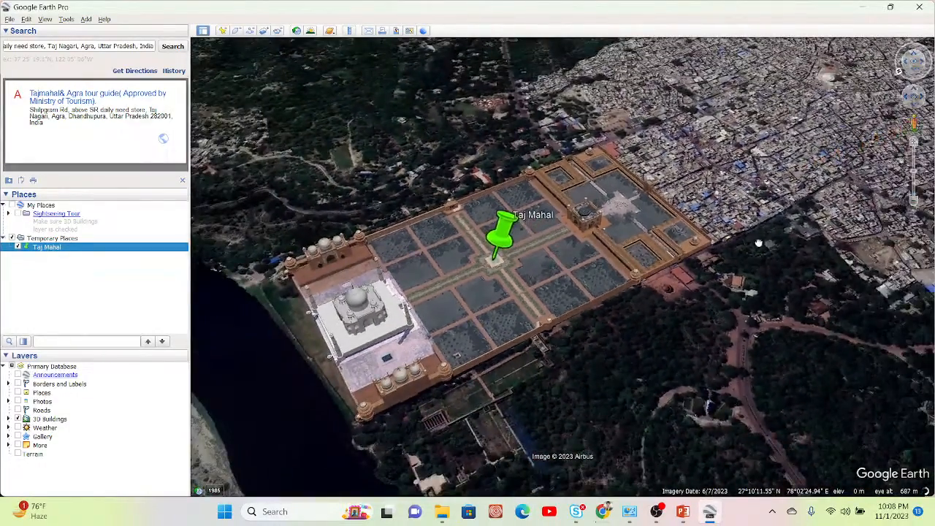
Examine the surroundings of the Taj Mahal complex and the road and houses beside it up close
{"action": "left_click_drag", "start_coordinate": [759, 243], "coordinate": [804, 343]}
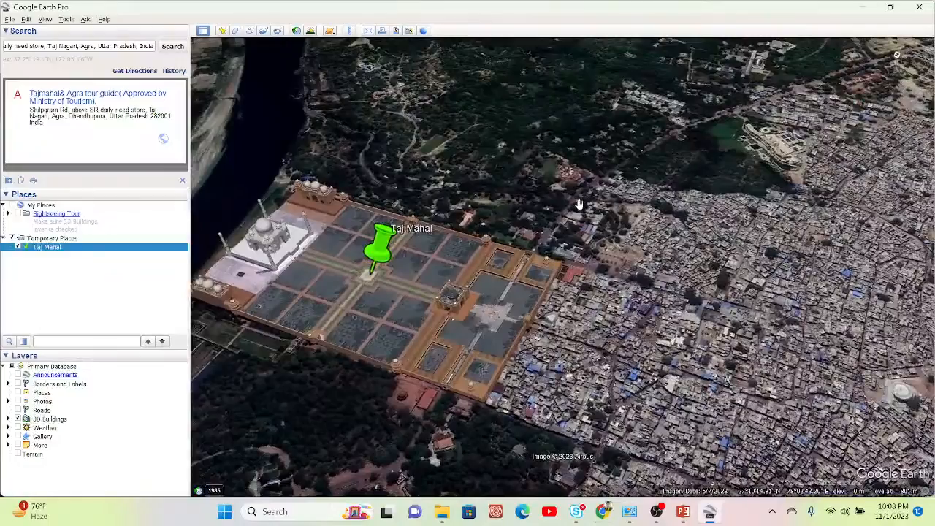
{"action": "middle_click_drag", "start_coordinate": [579, 204], "coordinate": [678, 178]}
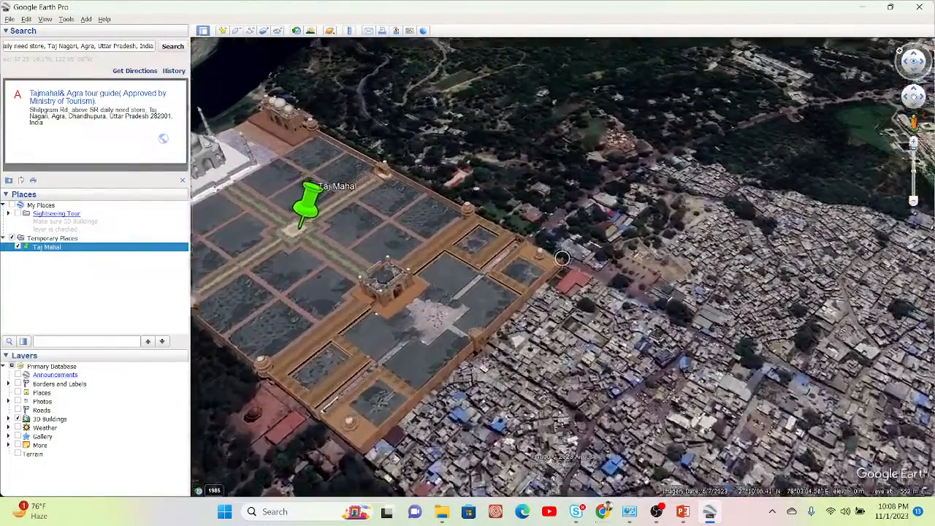
{"action": "scroll", "coordinate": [562, 257], "scroll_direction": "up", "scroll_amount": 3}
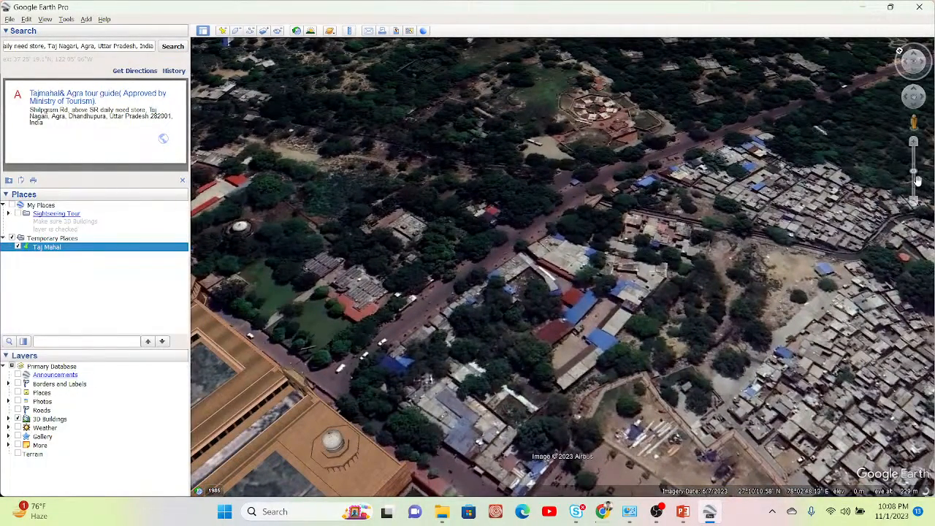
{"action": "scroll", "coordinate": [562, 256], "scroll_direction": "up", "scroll_amount": 2}
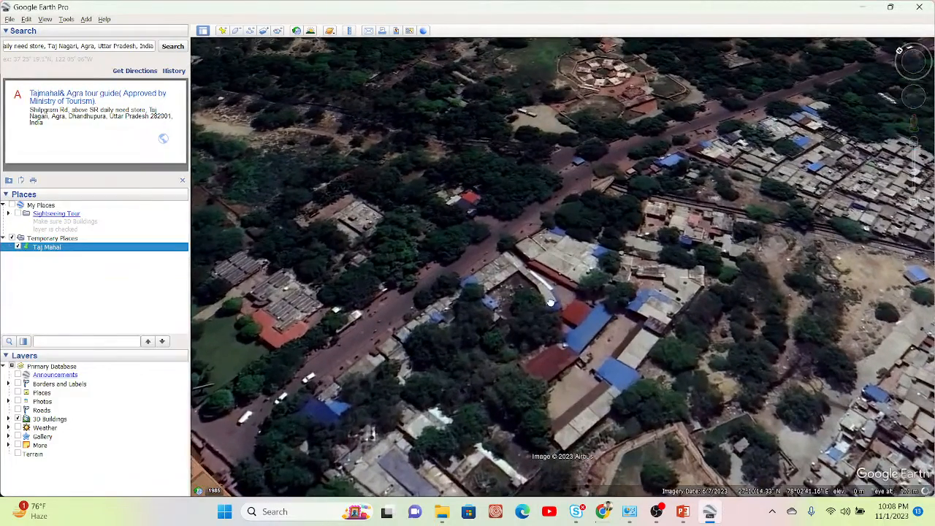
{"action": "left_click_drag", "start_coordinate": [551, 302], "coordinate": [665, 315]}
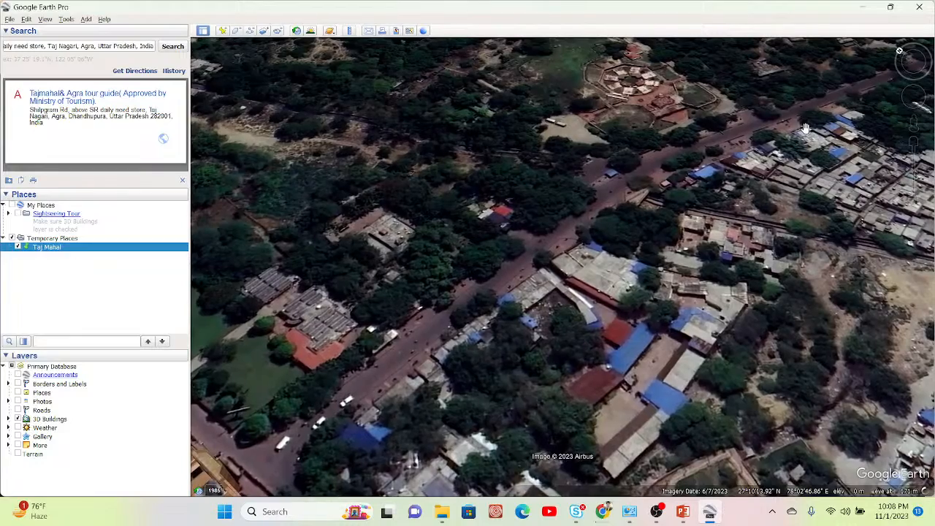
{"action": "left_click", "coordinate": [52, 239]}
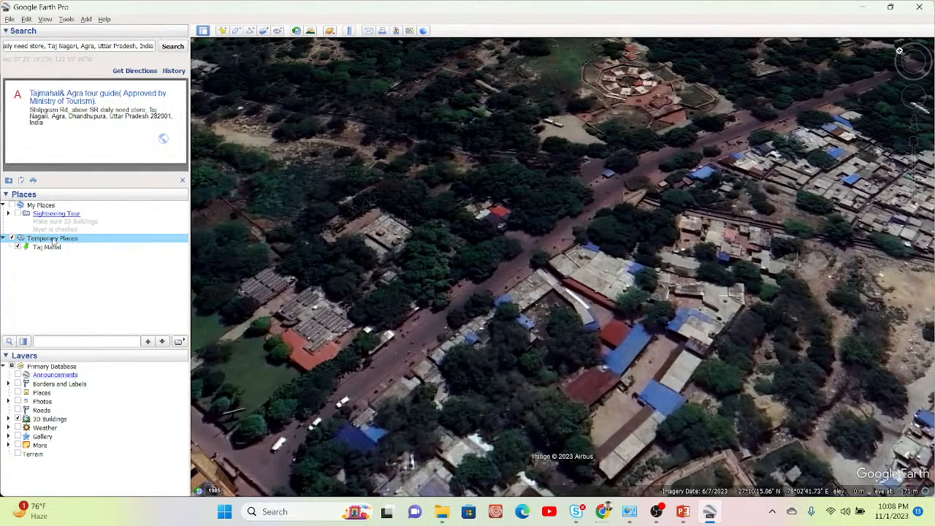
{"action": "right_click", "coordinate": [52, 242]}
{"action": "mouse_move", "coordinate": [108, 246]}
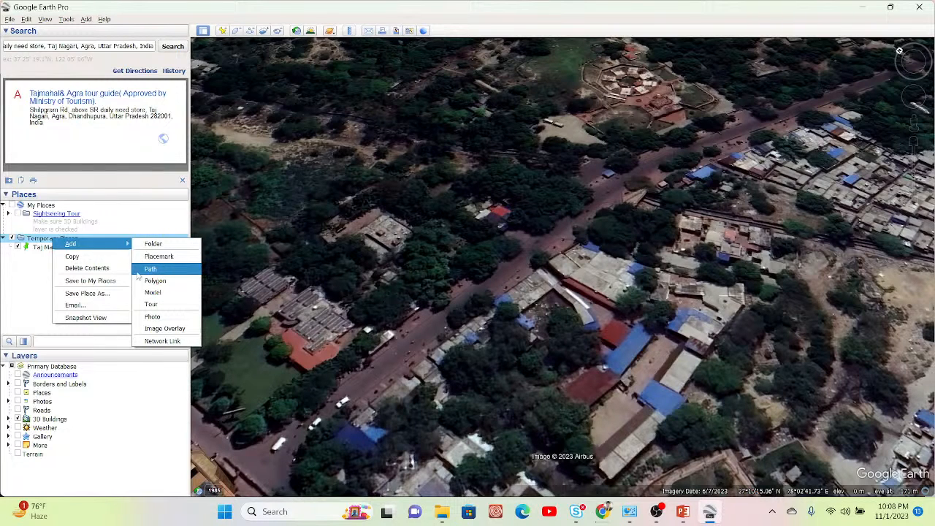
{"action": "left_click", "coordinate": [24, 300]}
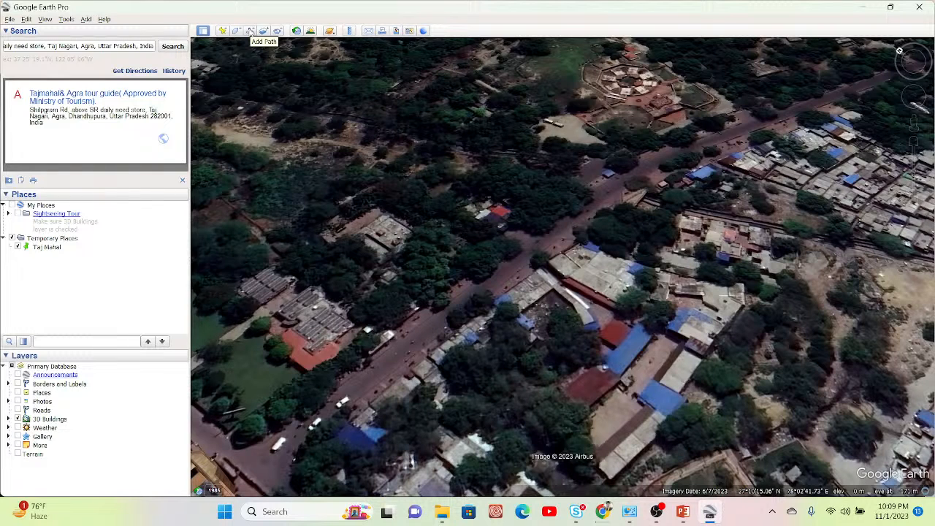
Start a new path named Road and set its length measurement unit to Kilometers
{"action": "left_click", "coordinate": [250, 30]}
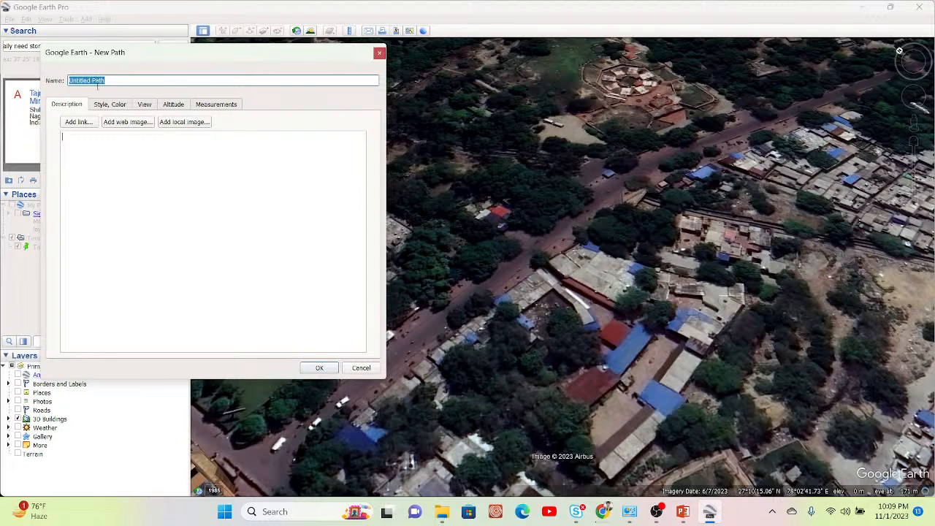
{"action": "type", "text": "Road"}
{"action": "left_click", "coordinate": [115, 106]}
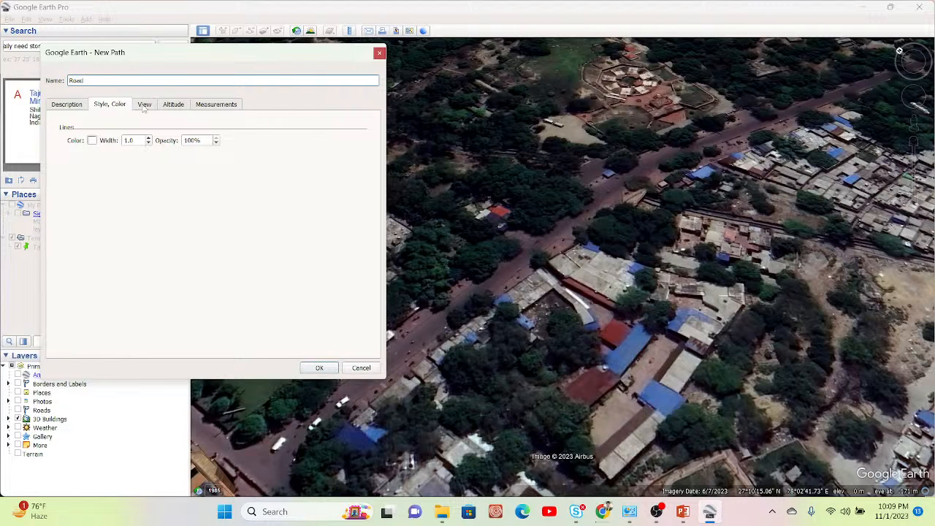
{"action": "left_click", "coordinate": [216, 106]}
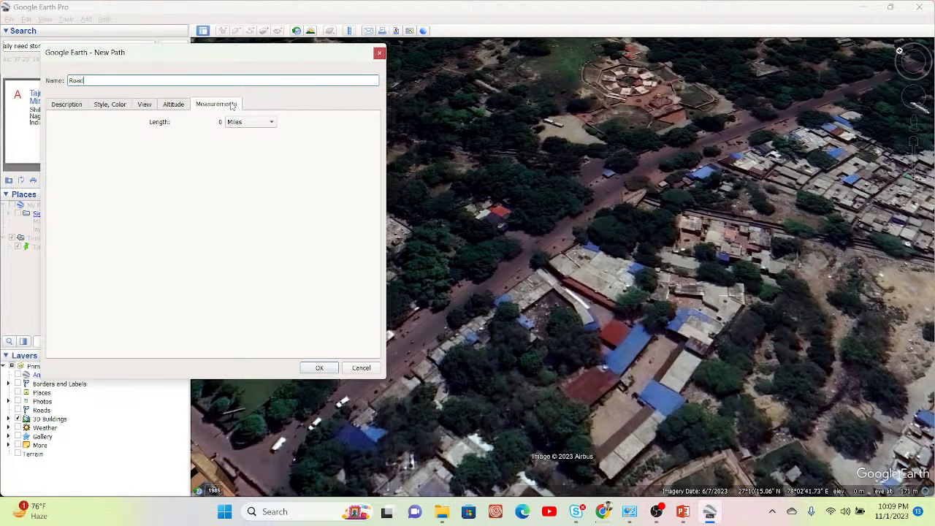
{"action": "left_click", "coordinate": [264, 123]}
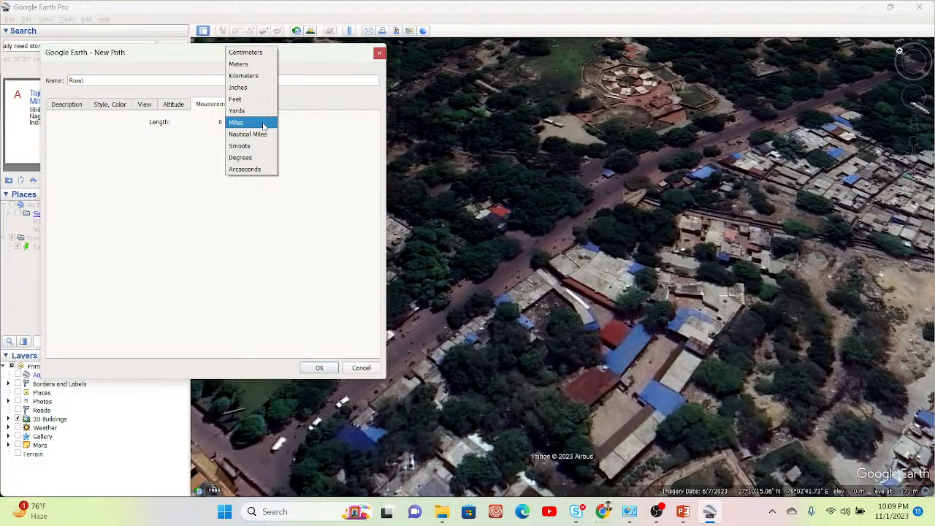
{"action": "left_click", "coordinate": [240, 76]}
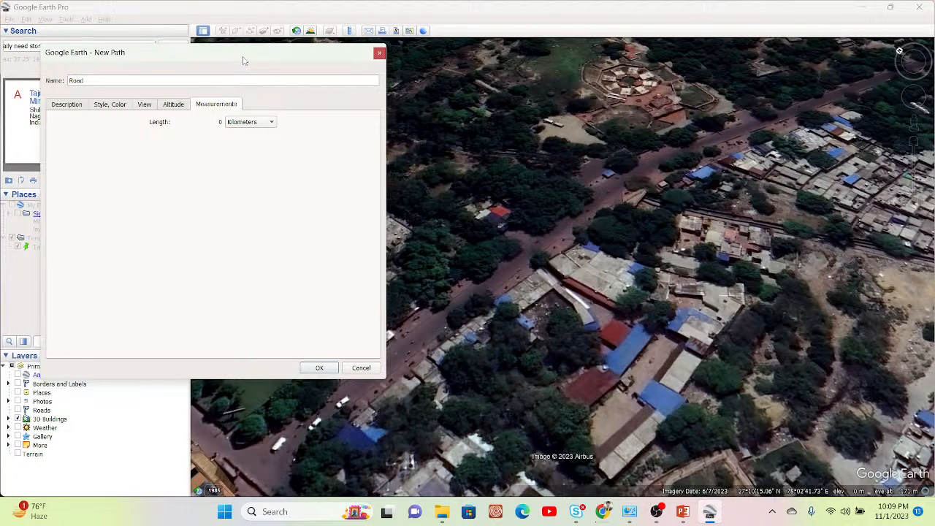
Trace the path along the main street from the lower junction to just past the side-road junction, about 0.13 km long
{"action": "left_click_drag", "start_coordinate": [244, 61], "coordinate": [163, 66]}
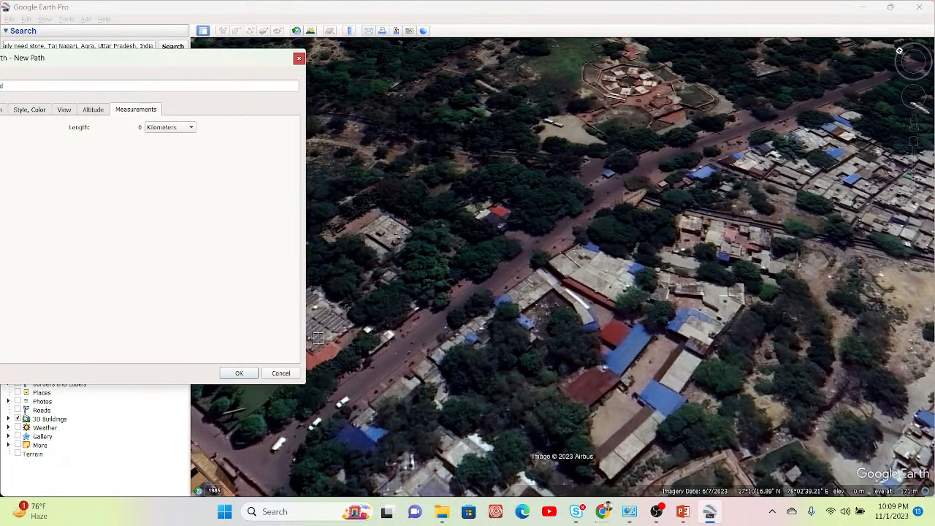
{"action": "left_click", "coordinate": [254, 473]}
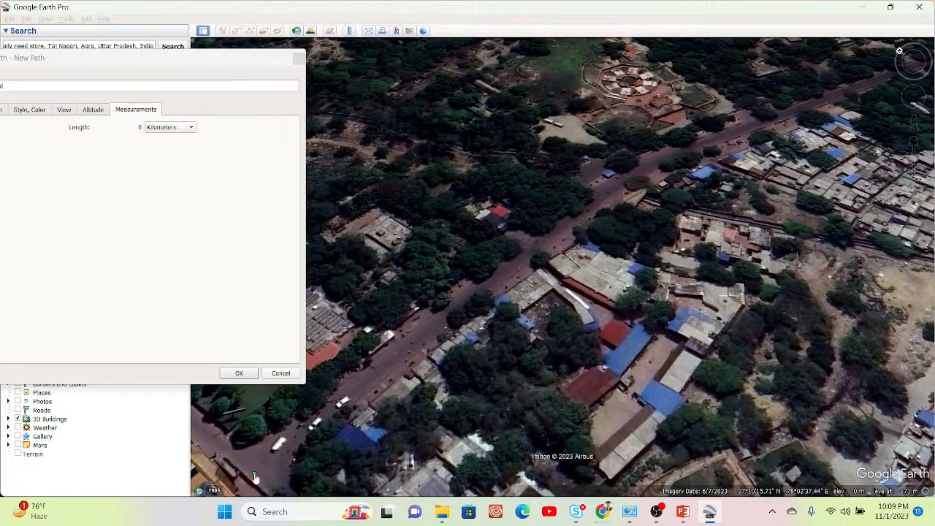
{"action": "left_click", "coordinate": [301, 432]}
{"action": "left_click", "coordinate": [358, 391]}
{"action": "left_click", "coordinate": [392, 363]}
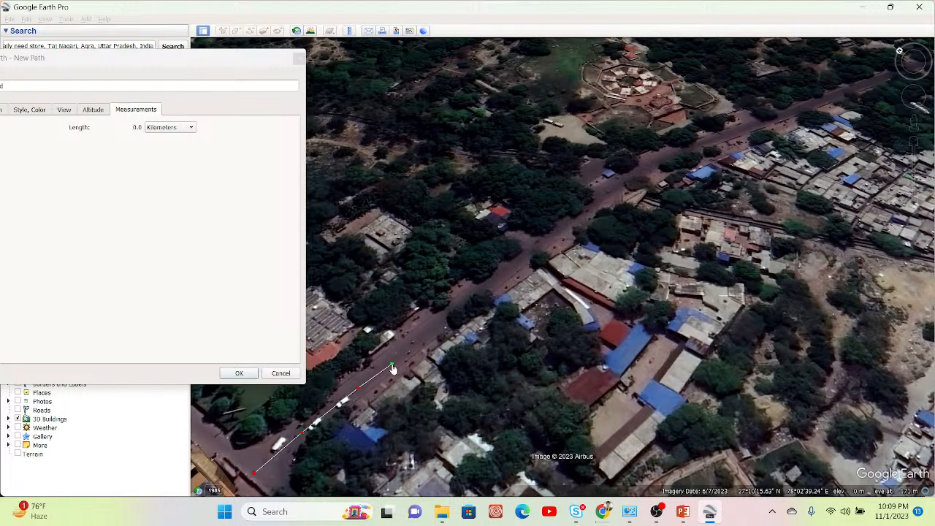
{"action": "left_click", "coordinate": [424, 337]}
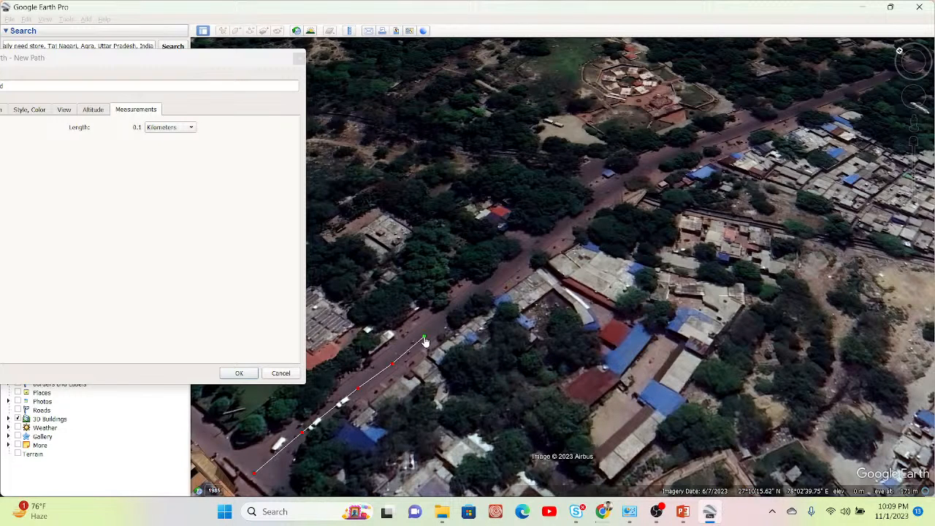
{"action": "left_click", "coordinate": [453, 309]}
{"action": "left_click", "coordinate": [488, 284]}
{"action": "left_click", "coordinate": [514, 268]}
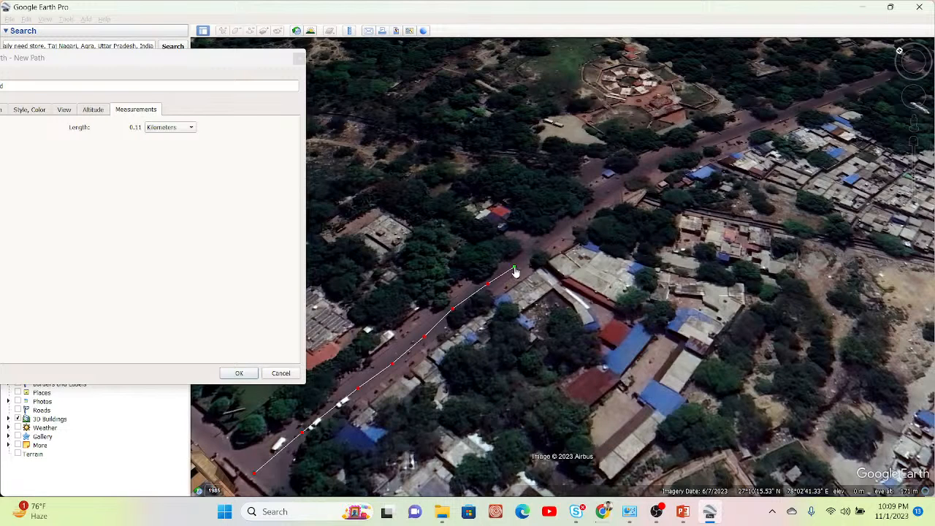
{"action": "left_click", "coordinate": [562, 240]}
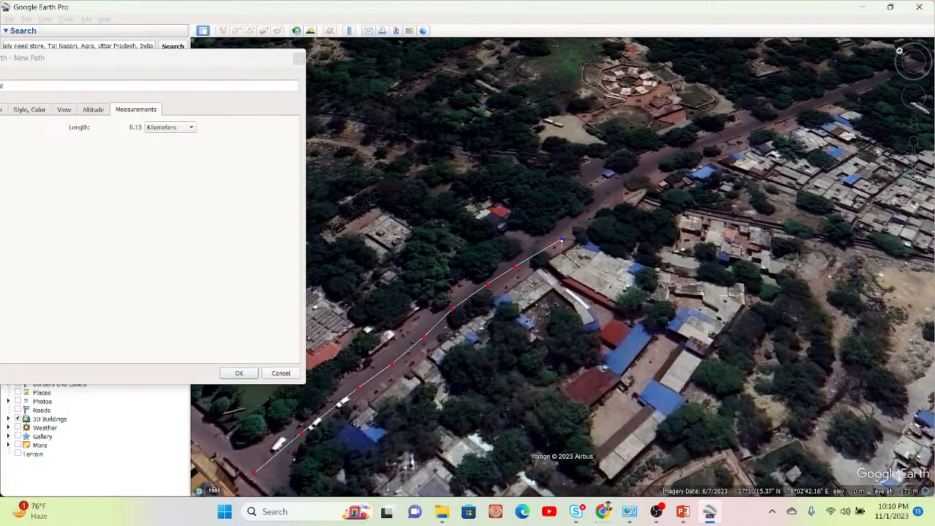
Extend the path point by point along the rest of the street towards its far end
{"action": "left_click", "coordinate": [599, 210]}
{"action": "left_click", "coordinate": [633, 181]}
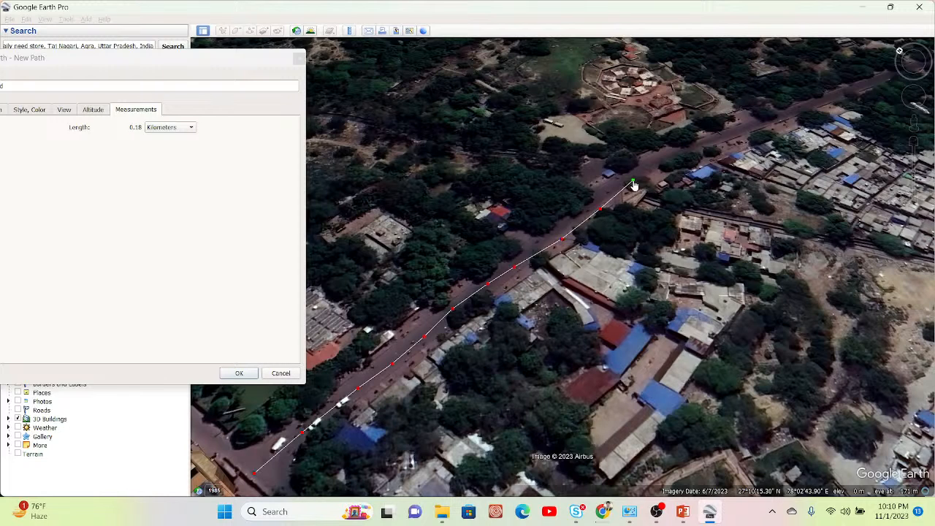
{"action": "left_click", "coordinate": [668, 159]}
{"action": "left_click", "coordinate": [713, 138]}
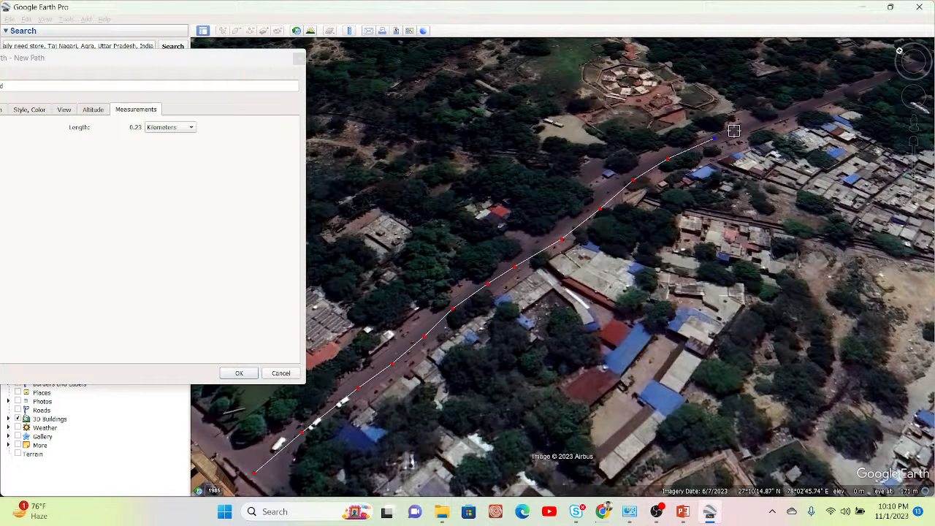
{"action": "left_click", "coordinate": [763, 123]}
{"action": "left_click", "coordinate": [805, 108]}
{"action": "left_click", "coordinate": [841, 94]}
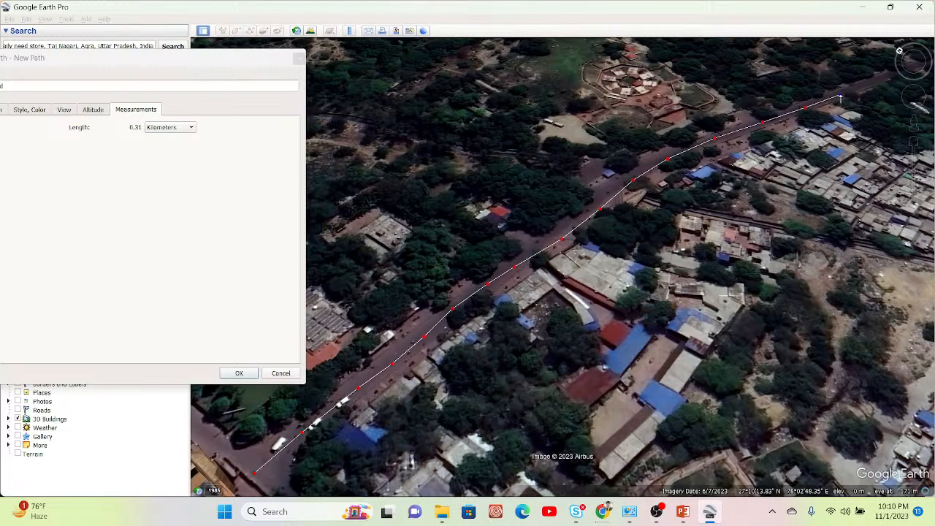
{"action": "left_click", "coordinate": [881, 77]}
{"action": "left_click", "coordinate": [861, 109]}
{"action": "right_click", "coordinate": [862, 109]}
{"action": "left_click", "coordinate": [842, 179]}
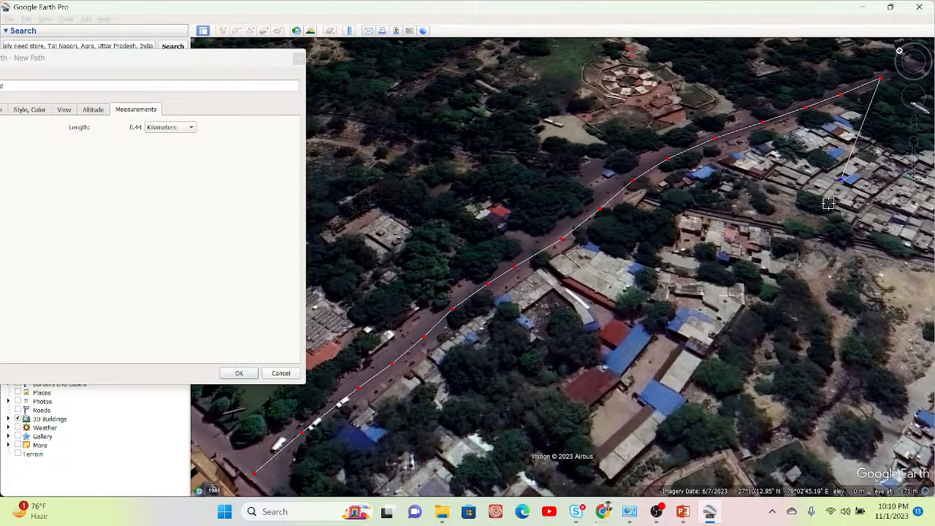
Delete the path's most recent points back to the one just past the side-road junction
{"action": "key", "text": "Delete"}
{"action": "key", "text": "Delete"}
{"action": "key", "text": "Delete"}
{"action": "key", "text": "Delete"}
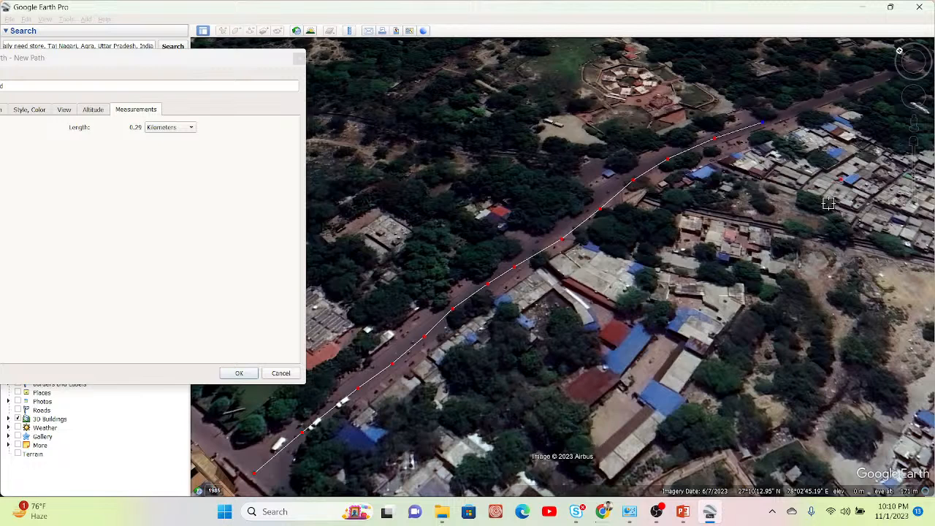
{"action": "key", "text": "Delete"}
{"action": "key", "text": "Delete"}
{"action": "key", "text": "Delete"}
{"action": "key", "text": "Delete"}
{"action": "key", "text": "Delete"}
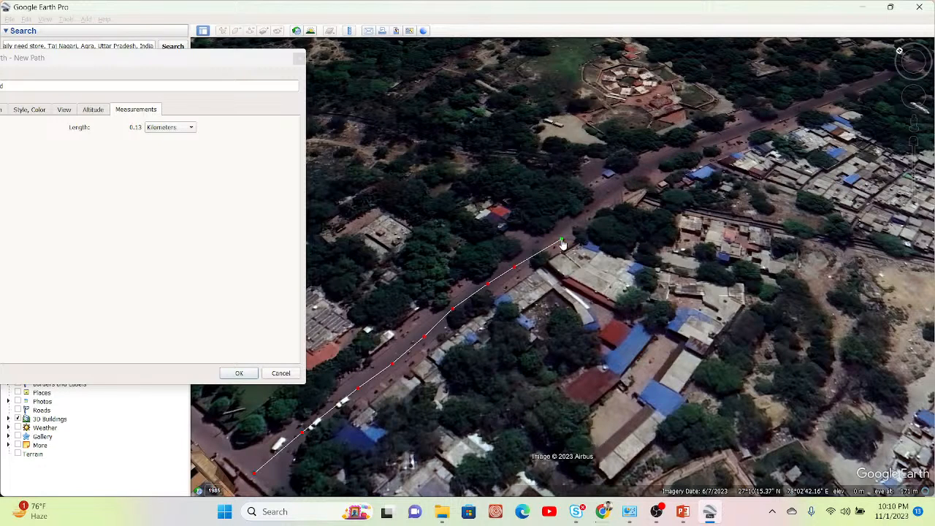
Retrace the remaining stretch of the street with closely spaced points to its far end, for a path about 0.32 km long
{"action": "left_click", "coordinate": [592, 206]}
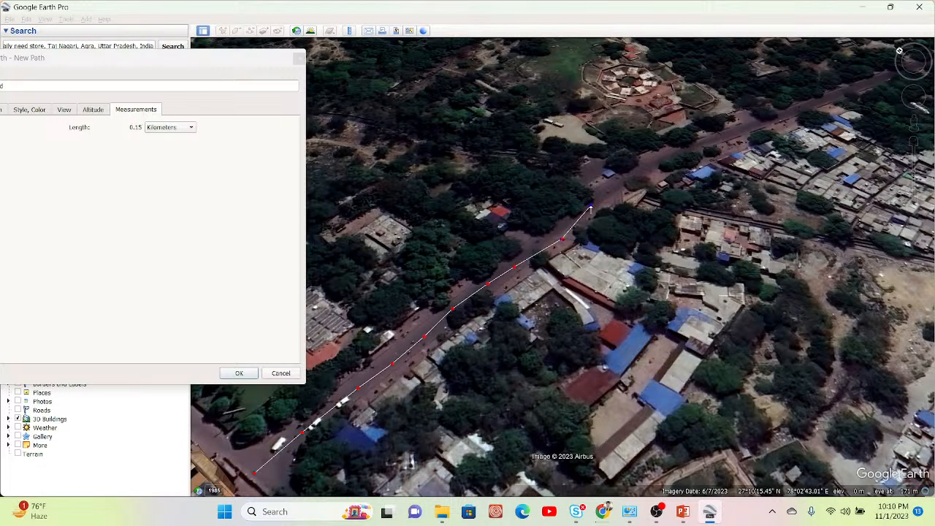
{"action": "left_click", "coordinate": [613, 190]}
{"action": "left_click", "coordinate": [638, 173]}
{"action": "left_click", "coordinate": [665, 156]}
{"action": "left_click", "coordinate": [694, 146]}
{"action": "left_click", "coordinate": [728, 137]}
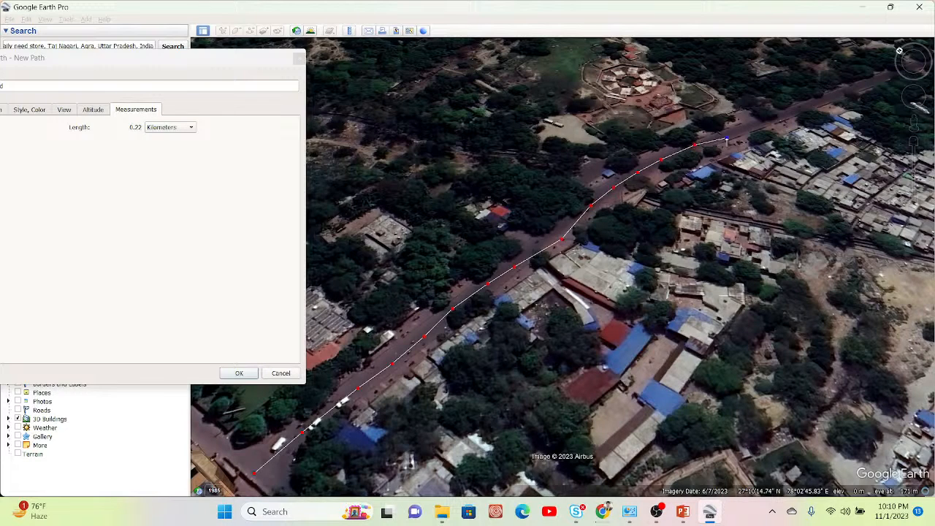
{"action": "left_click", "coordinate": [751, 125]}
{"action": "left_click", "coordinate": [791, 112]}
{"action": "left_click", "coordinate": [828, 95]}
{"action": "left_click", "coordinate": [855, 88]}
Switch the path's length measurement unit to Meters and move the path settings back into full view
{"action": "left_click", "coordinate": [161, 131]}
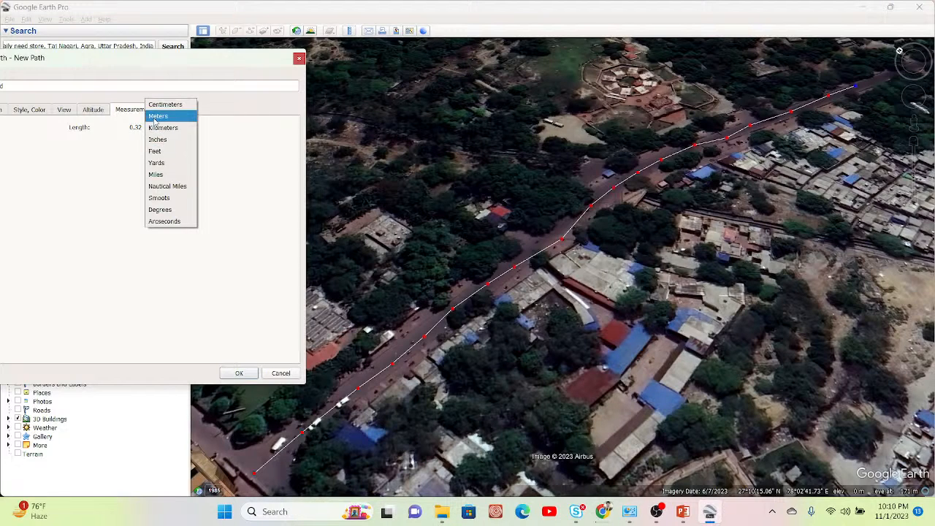
{"action": "left_click", "coordinate": [155, 117]}
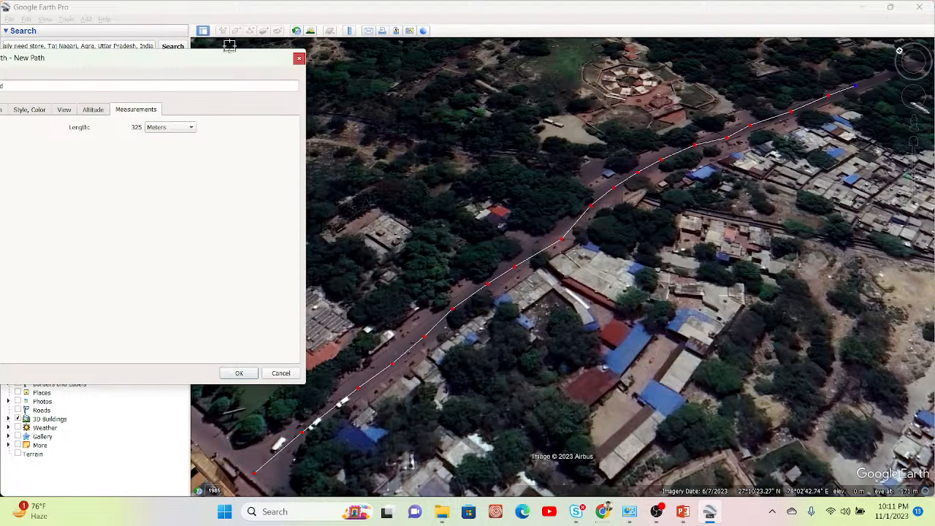
{"action": "left_click_drag", "start_coordinate": [218, 61], "coordinate": [304, 46]}
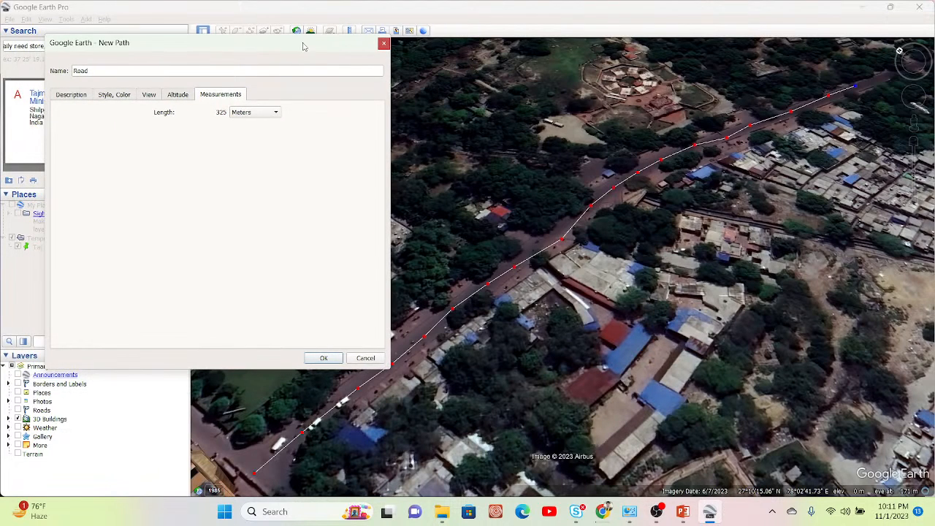
Color the path line dark red (#aa0000), widen it to about 7, and save the Road path
{"action": "left_click", "coordinate": [113, 96]}
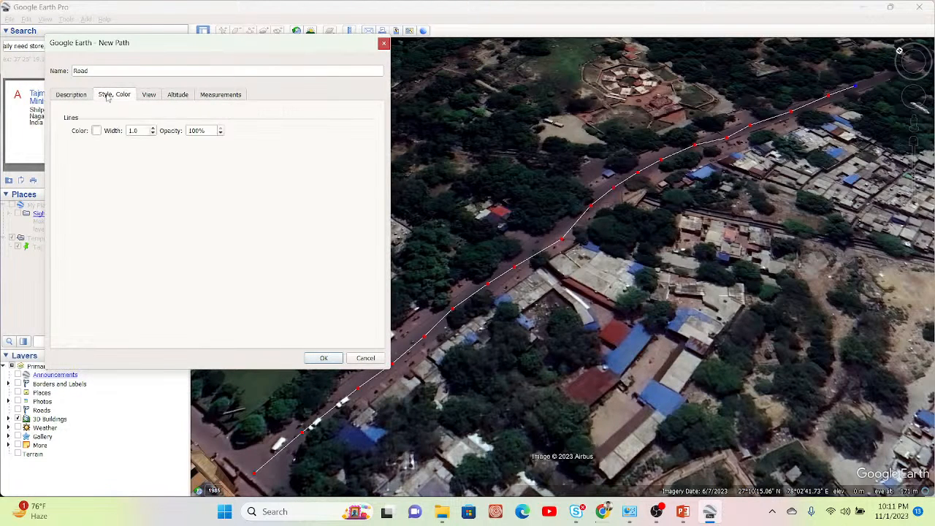
{"action": "left_click", "coordinate": [96, 130]}
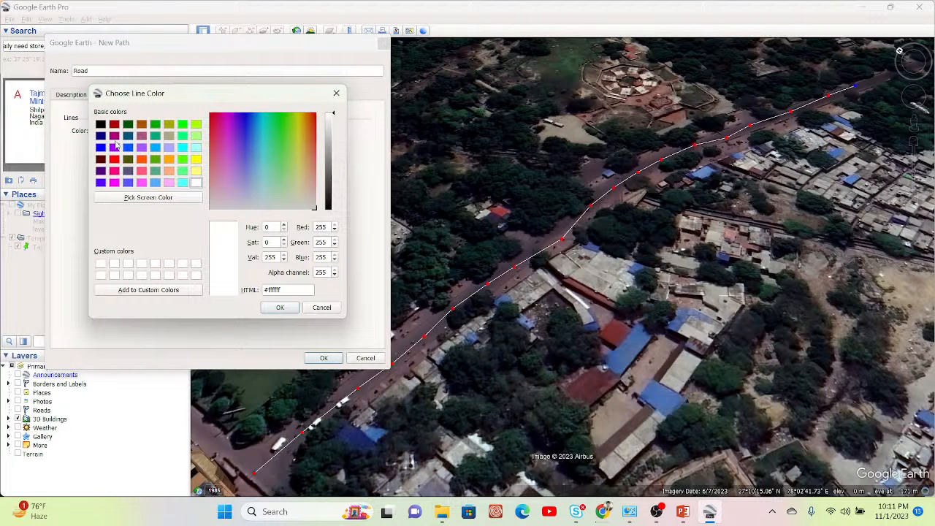
{"action": "left_click", "coordinate": [114, 124]}
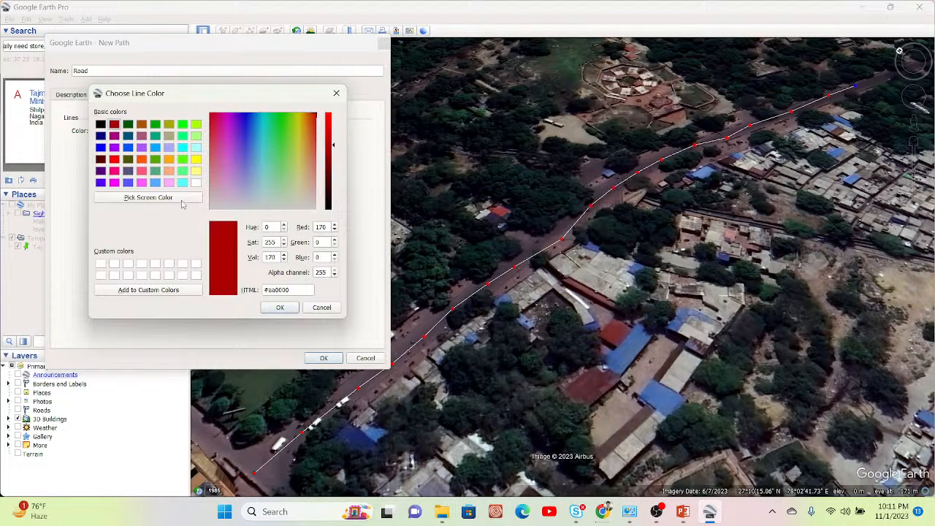
{"action": "left_click", "coordinate": [277, 307]}
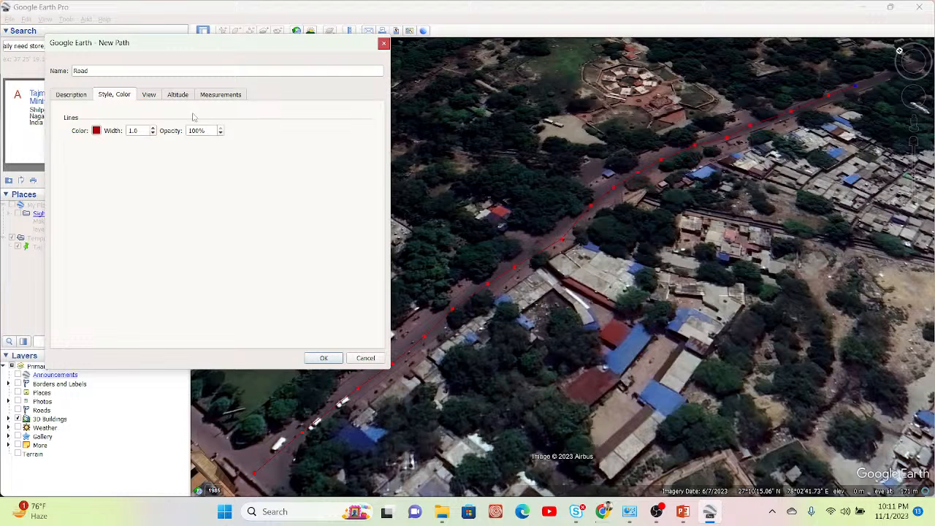
{"action": "left_click", "coordinate": [152, 128]}
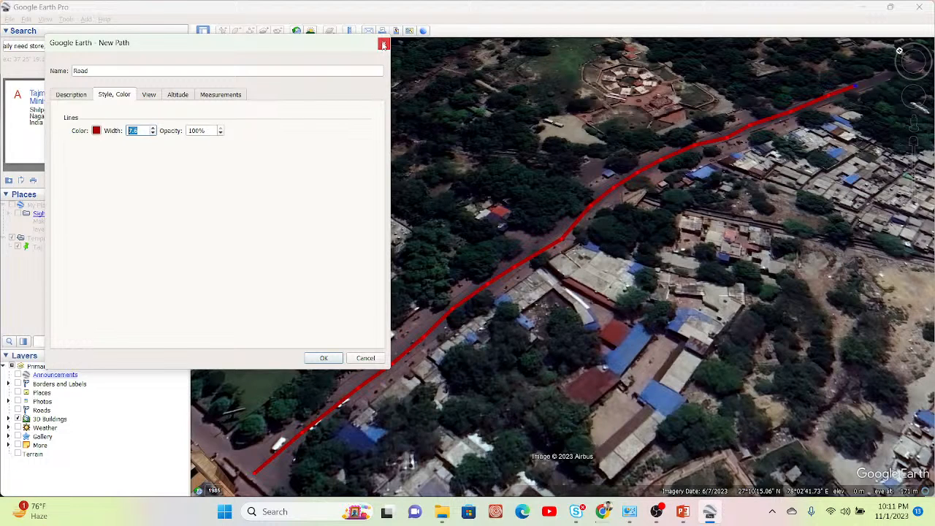
{"action": "left_click", "coordinate": [322, 358]}
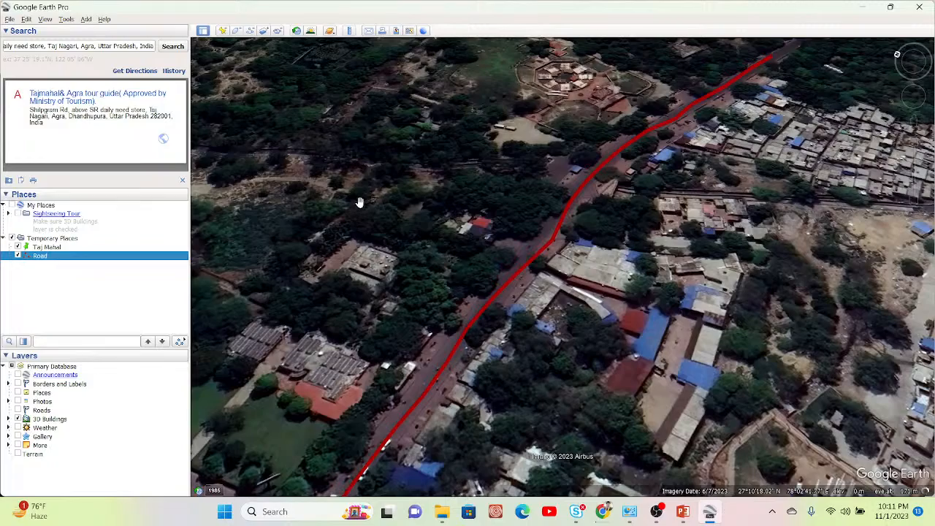
Examine the whole Taj Mahal complex from above, together with its placemark and the red road path
{"action": "left_click_drag", "start_coordinate": [449, 109], "coordinate": [533, 317]}
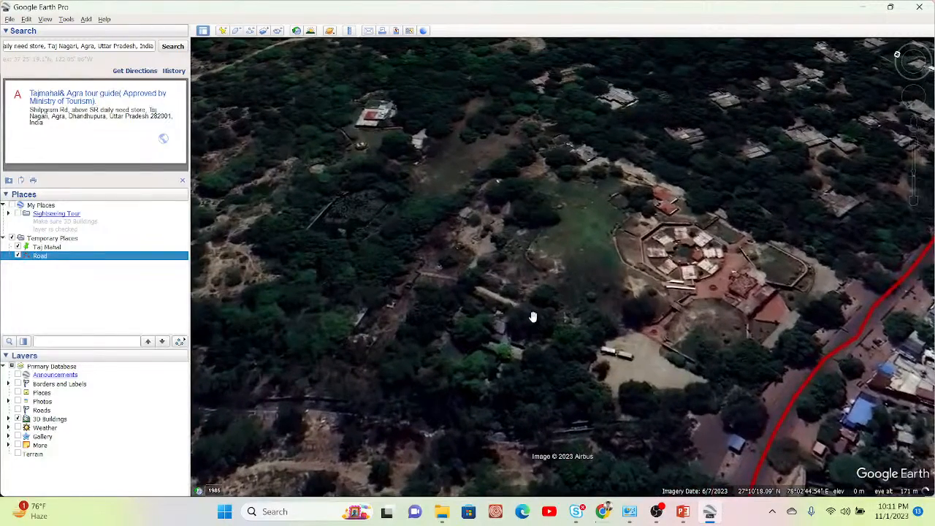
{"action": "left_click_drag", "start_coordinate": [591, 240], "coordinate": [748, 112]}
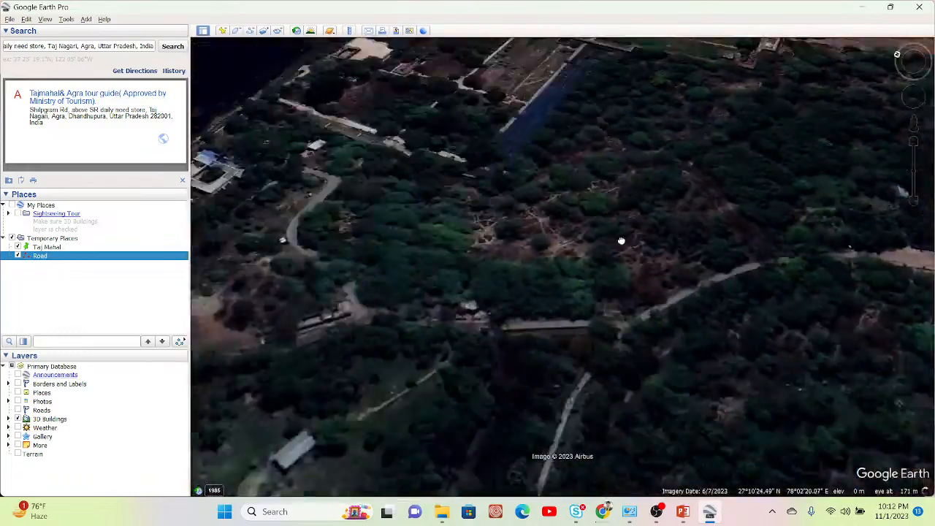
{"action": "left_click_drag", "start_coordinate": [622, 241], "coordinate": [507, 355]}
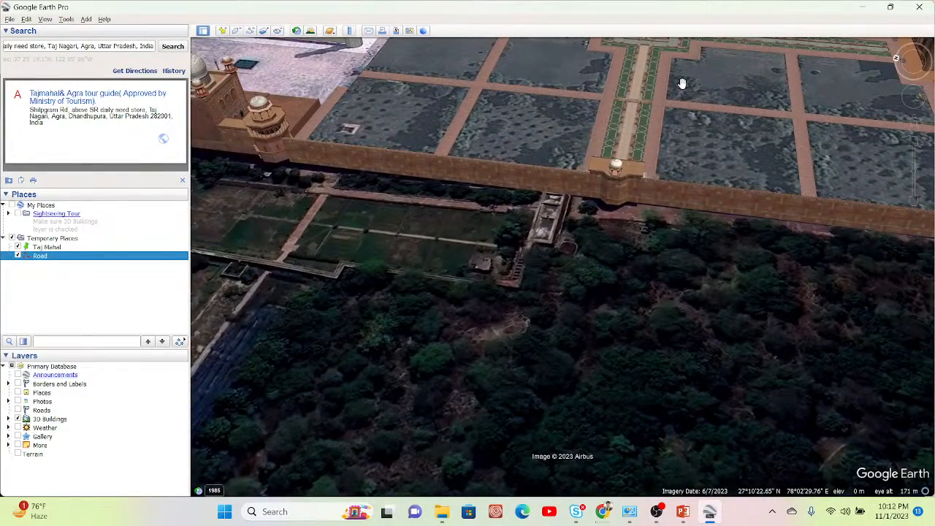
{"action": "scroll", "coordinate": [682, 84], "scroll_direction": "down", "scroll_amount": 2, "text": "ctrl"}
{"action": "scroll", "coordinate": [685, 83], "scroll_direction": "down", "scroll_amount": 3, "text": "ctrl"}
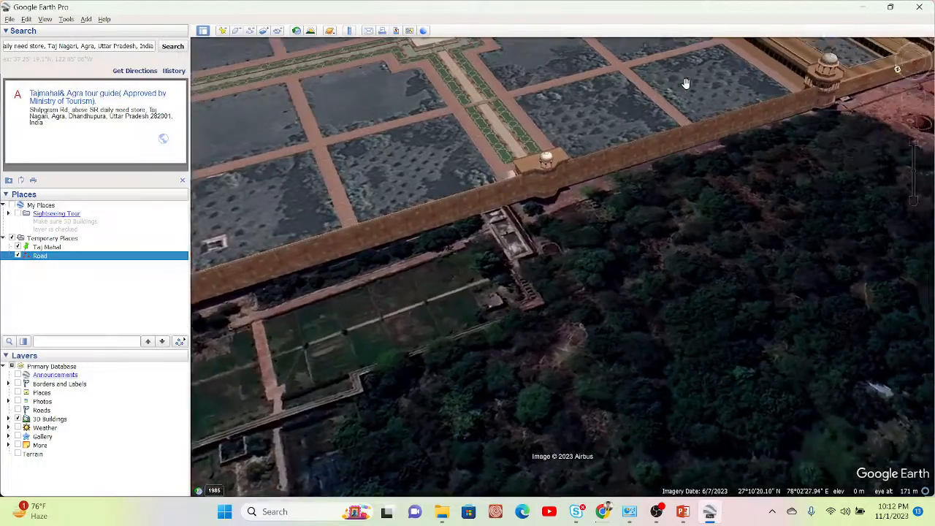
{"action": "scroll", "coordinate": [686, 83], "scroll_direction": "down", "scroll_amount": 2, "text": "ctrl"}
{"action": "scroll", "coordinate": [684, 84], "scroll_direction": "down", "scroll_amount": 2, "text": "ctrl"}
{"action": "left_click_drag", "start_coordinate": [685, 120], "coordinate": [732, 233]}
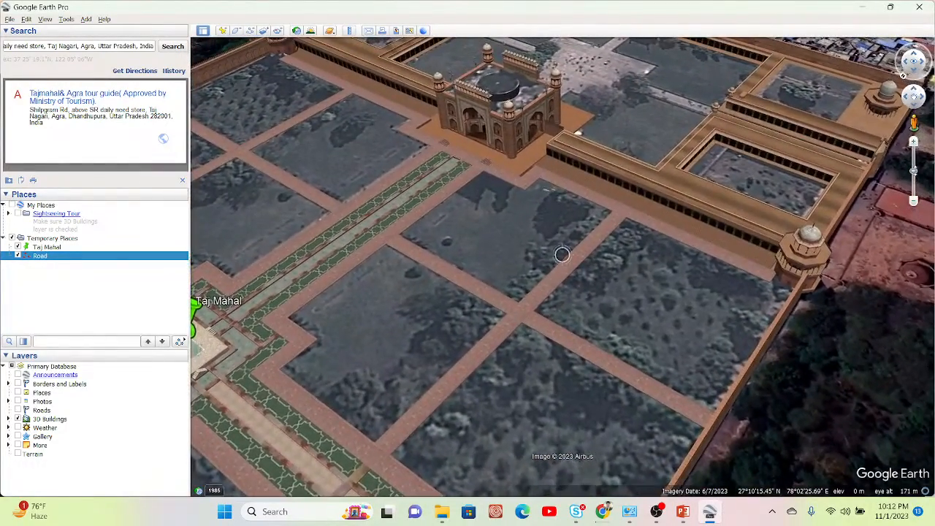
{"action": "scroll", "coordinate": [562, 254], "scroll_direction": "down", "scroll_amount": 4}
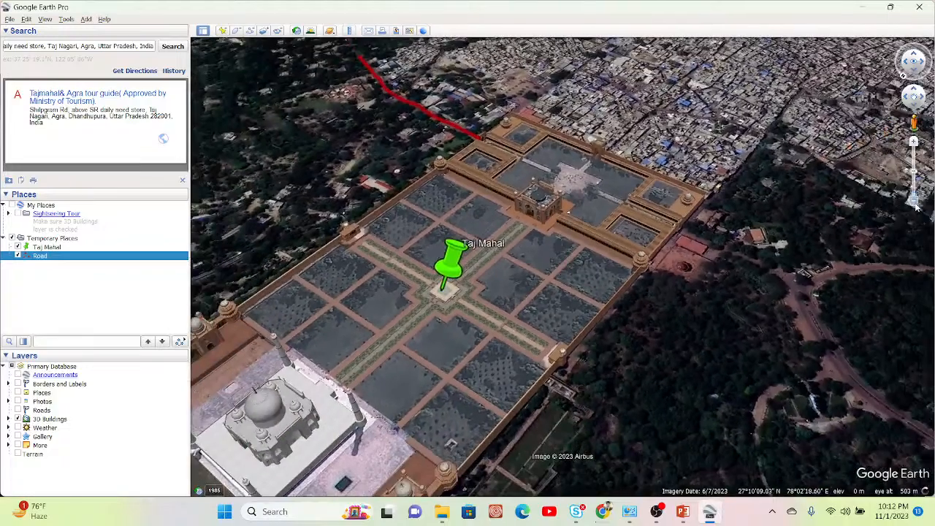
{"action": "left_click_drag", "start_coordinate": [584, 252], "coordinate": [628, 214]}
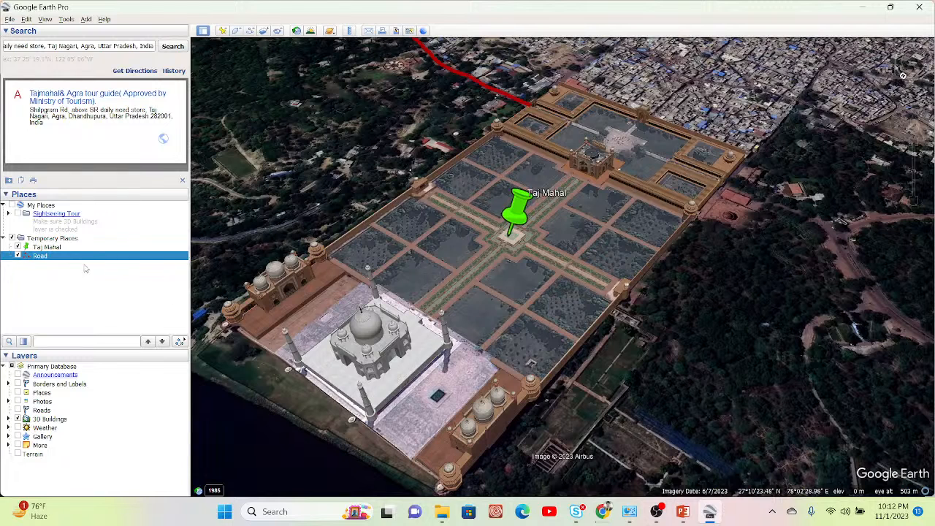
{"action": "right_click", "coordinate": [52, 239]}
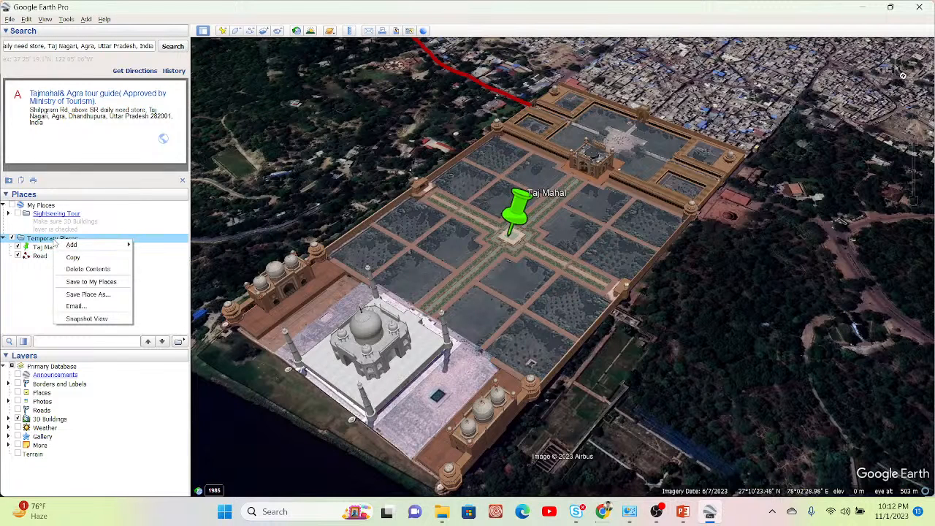
{"action": "mouse_move", "coordinate": [111, 251]}
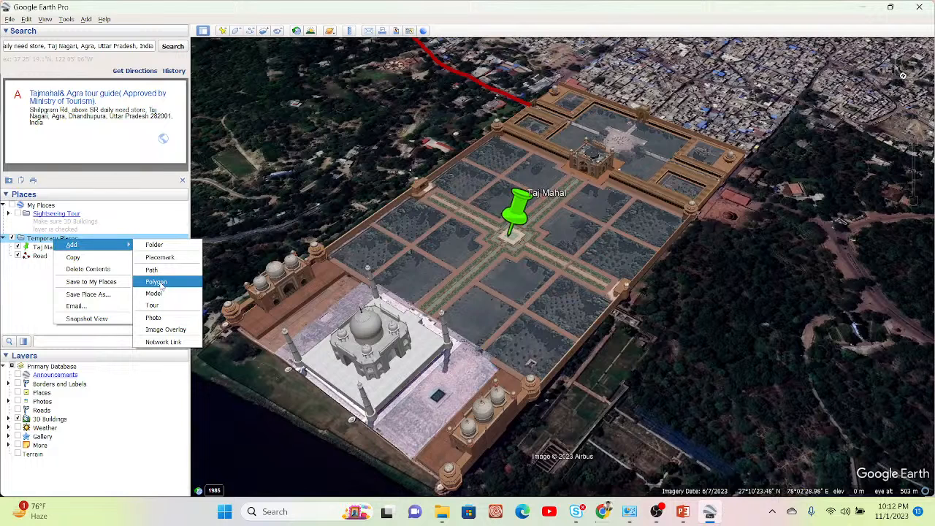
{"action": "left_click", "coordinate": [8, 290]}
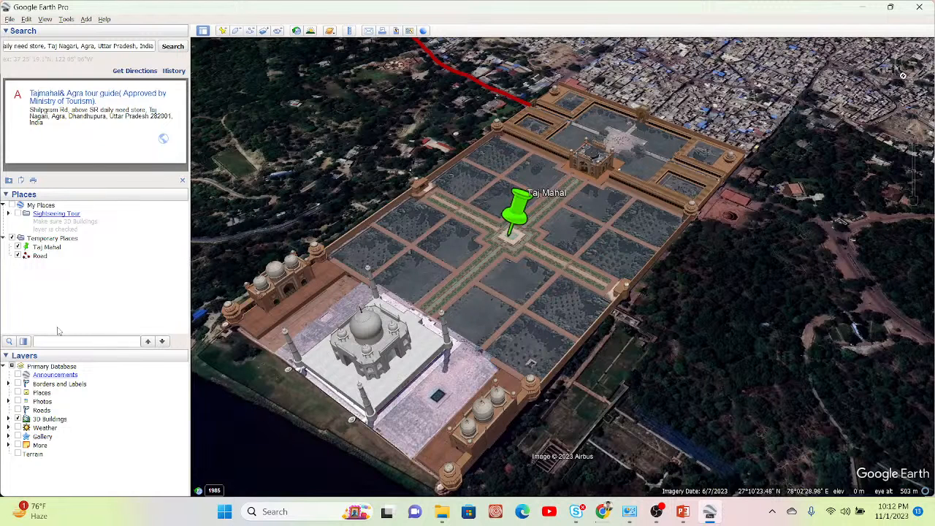
Start a new polygon in Temporary Places and set its area measurement unit to Square Kilometers
{"action": "right_click", "coordinate": [63, 239]}
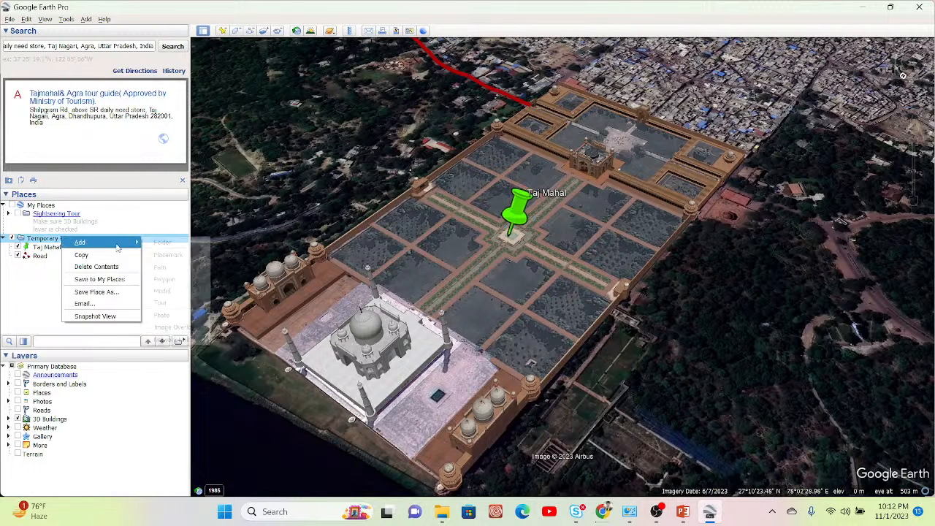
{"action": "mouse_move", "coordinate": [124, 244]}
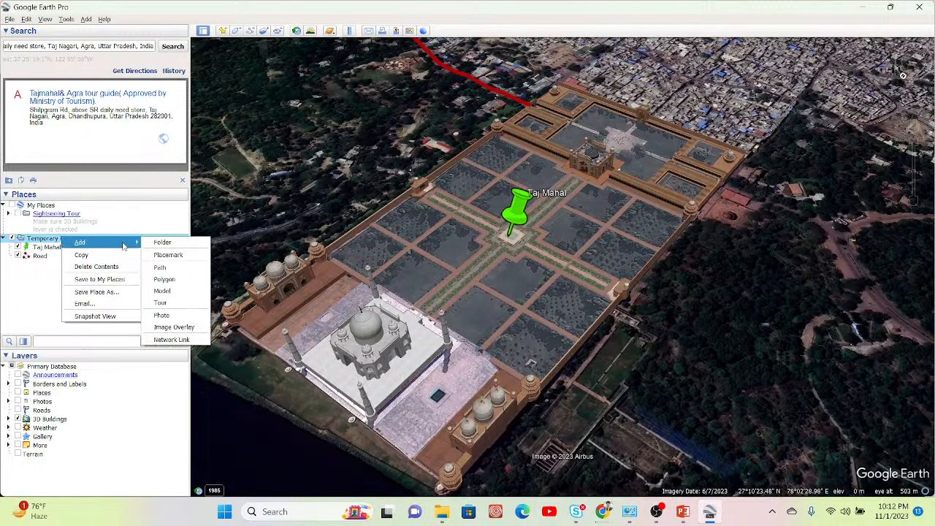
{"action": "left_click", "coordinate": [165, 280]}
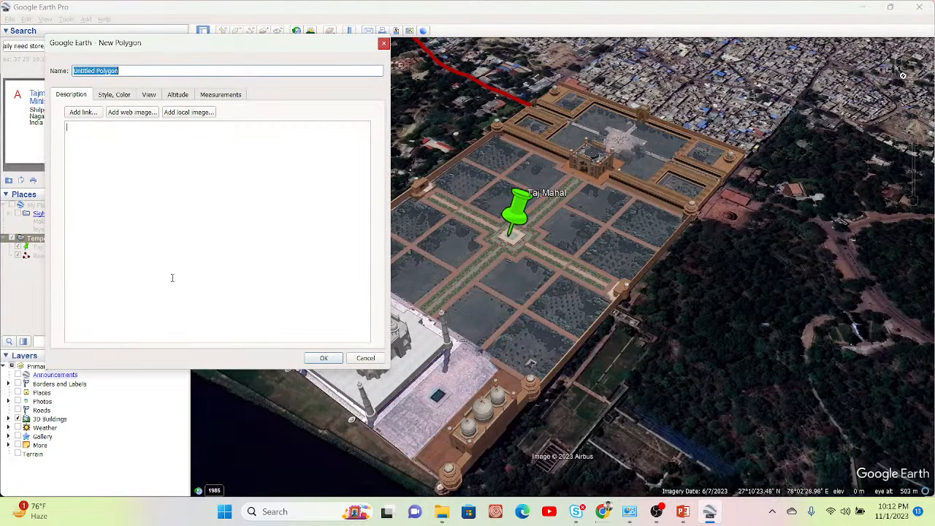
{"action": "left_click", "coordinate": [221, 95]}
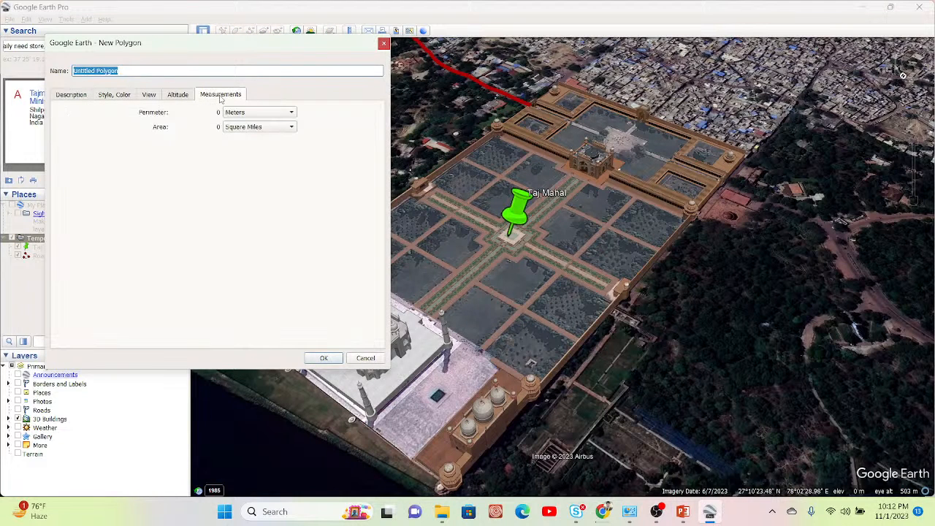
{"action": "left_click", "coordinate": [260, 113]}
{"action": "left_click", "coordinate": [260, 114]}
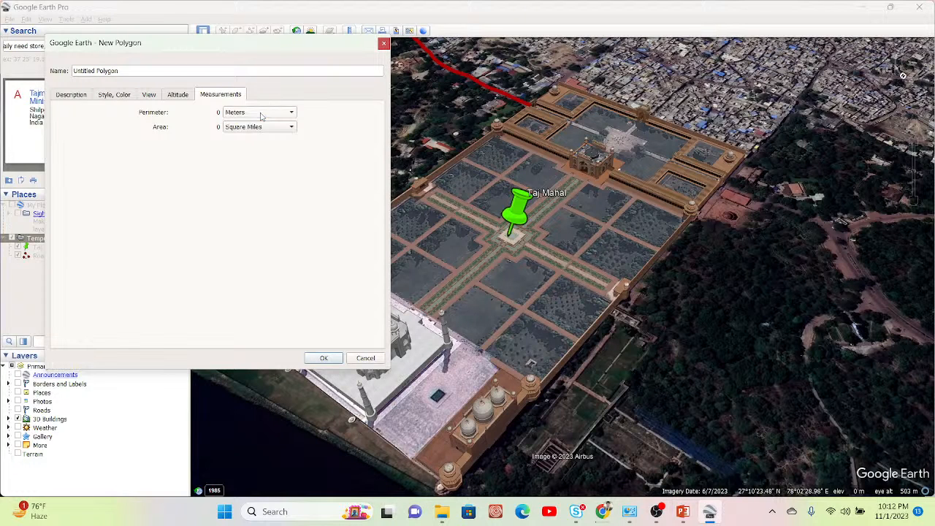
{"action": "left_click", "coordinate": [268, 127]}
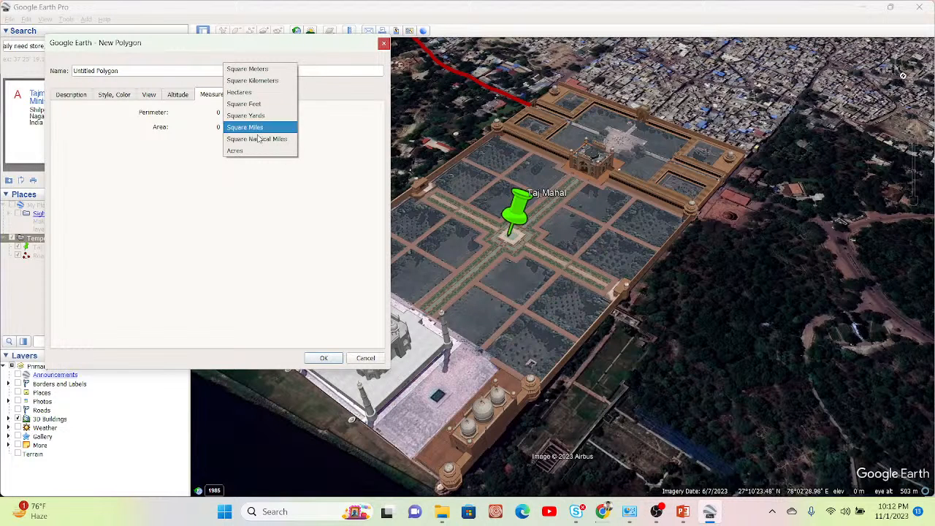
{"action": "left_click", "coordinate": [246, 82]}
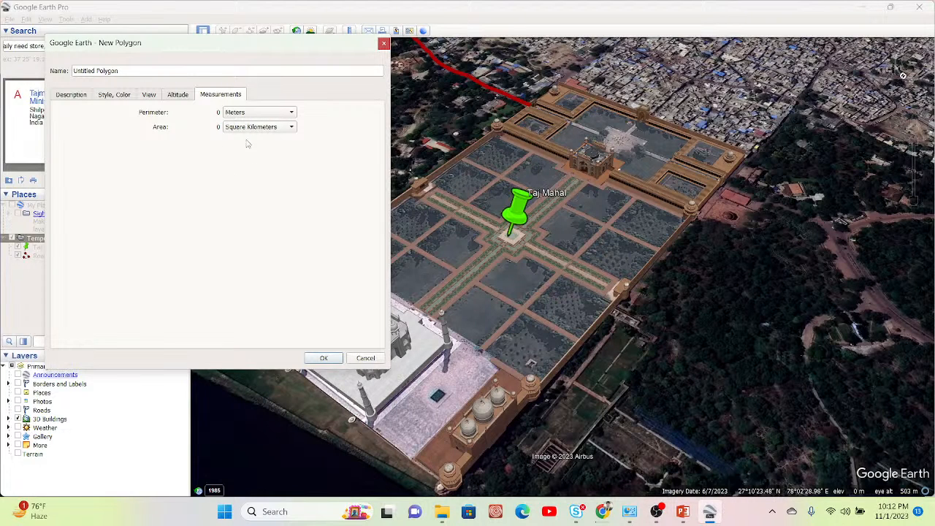
Try to outline the Taj Mahal complex as a polygon from its four outer corners, about 1,733 m in perimeter
{"action": "left_click_drag", "start_coordinate": [296, 43], "coordinate": [114, 39]}
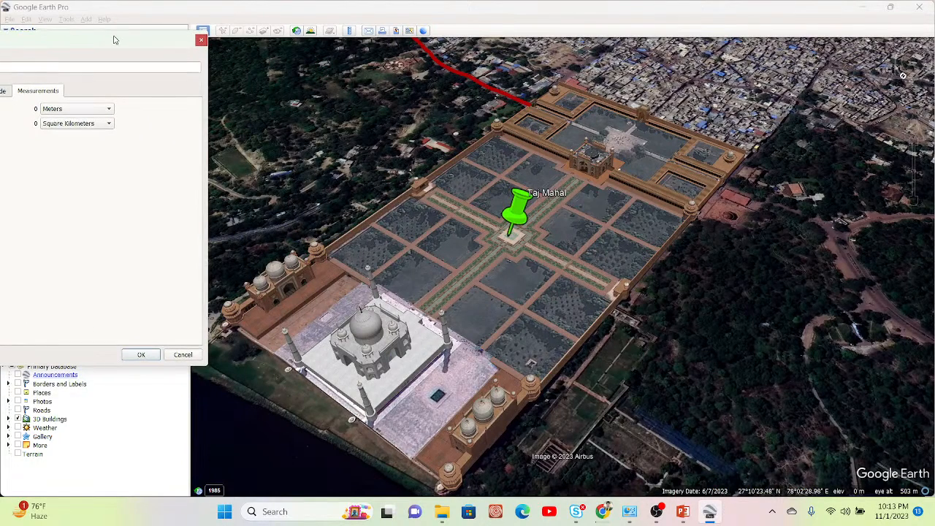
{"action": "left_click", "coordinate": [561, 87]}
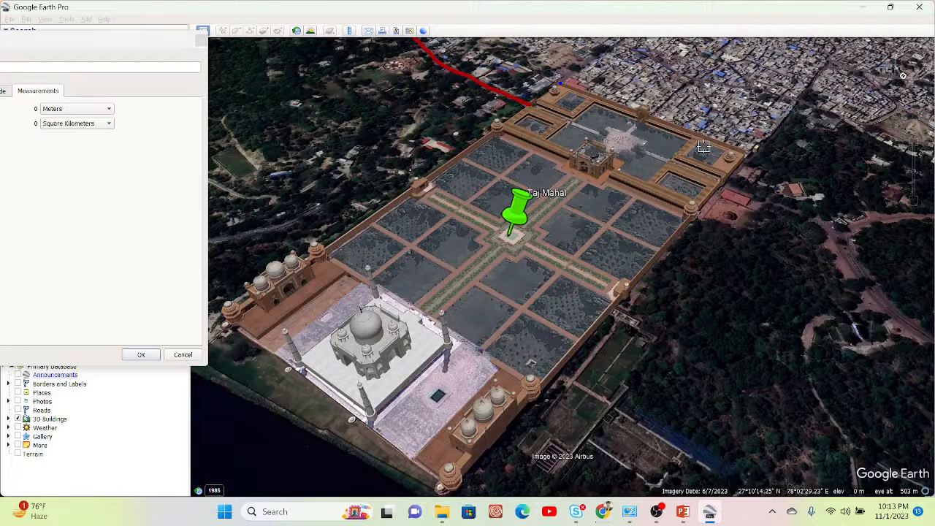
{"action": "left_click", "coordinate": [739, 151]}
{"action": "left_click", "coordinate": [447, 477]}
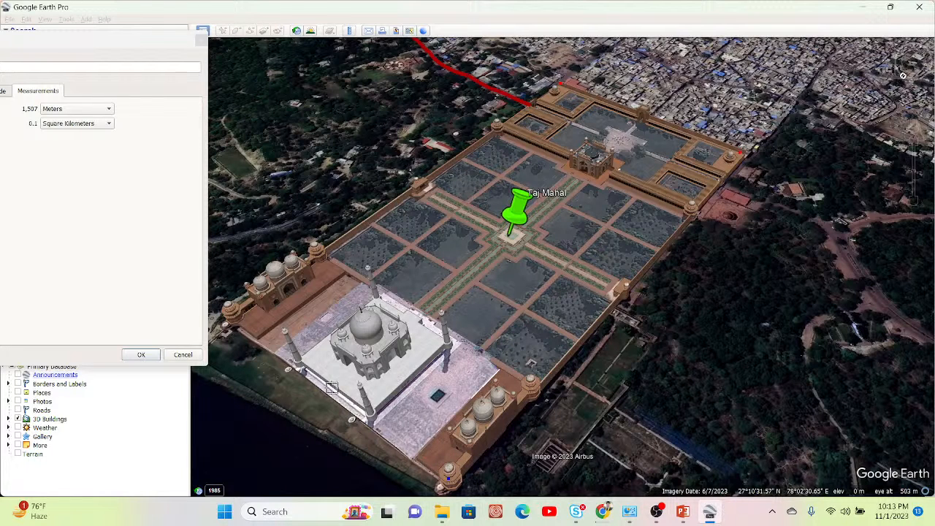
{"action": "left_click", "coordinate": [230, 321]}
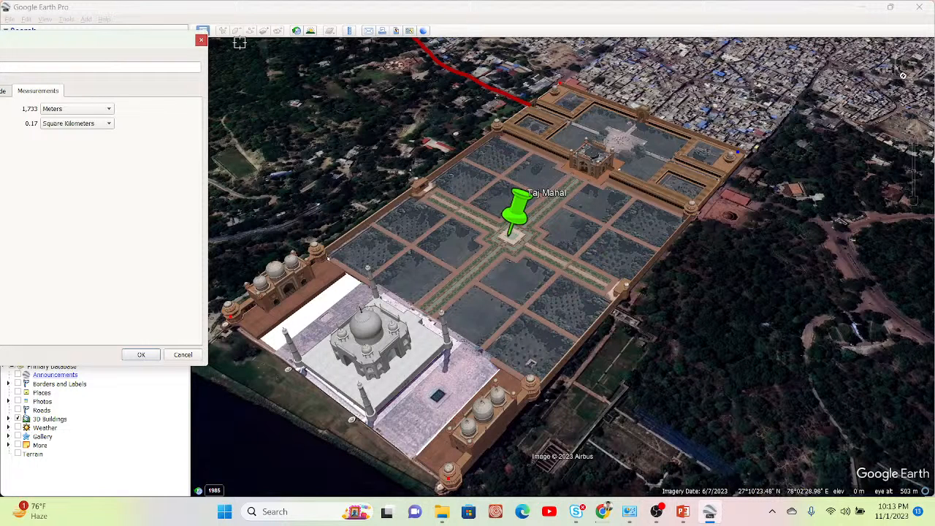
Look at the line and area style settings of the four-corner polygon and discard the polygon
{"action": "left_click_drag", "start_coordinate": [144, 44], "coordinate": [299, 71]}
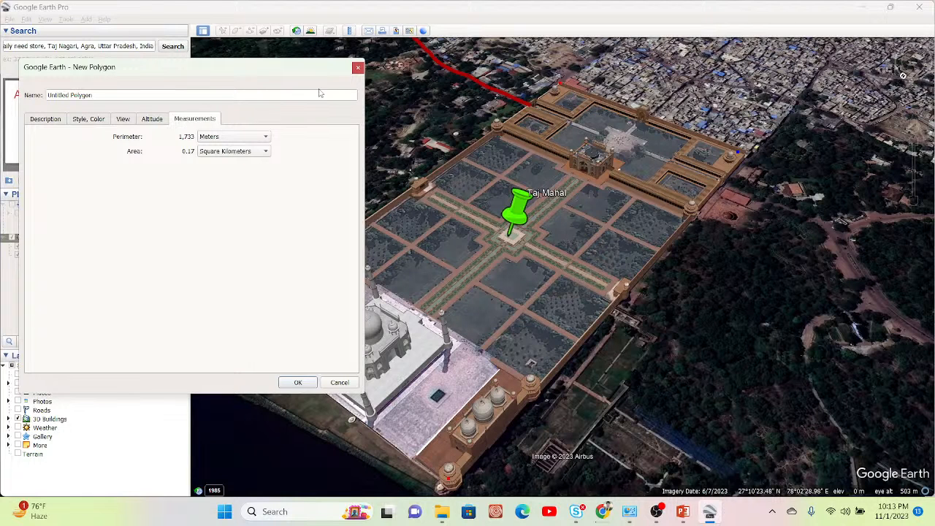
{"action": "left_click", "coordinate": [41, 120]}
{"action": "left_click", "coordinate": [74, 120]}
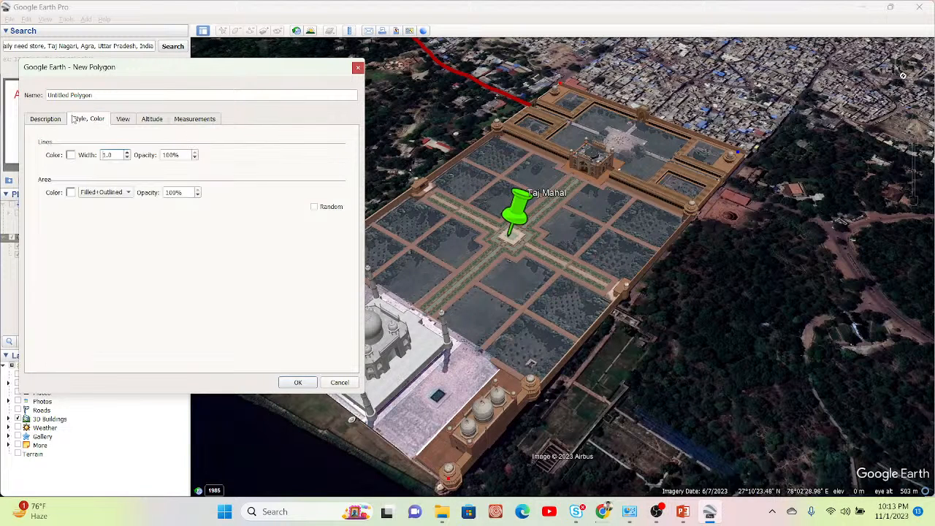
{"action": "left_click", "coordinate": [358, 68]}
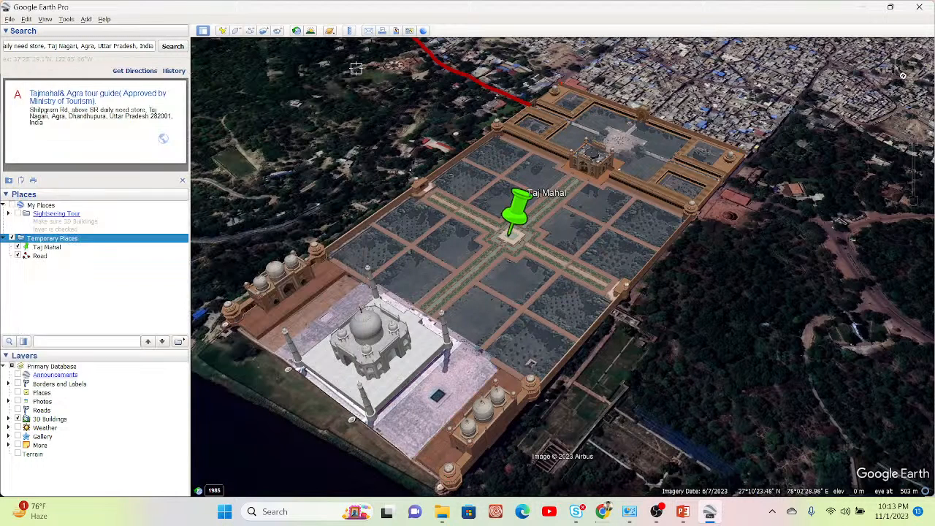
Start a fresh polygon in Temporary Places, show its measurements and move the settings aside to free the map
{"action": "right_click", "coordinate": [54, 239]}
{"action": "mouse_move", "coordinate": [88, 244]}
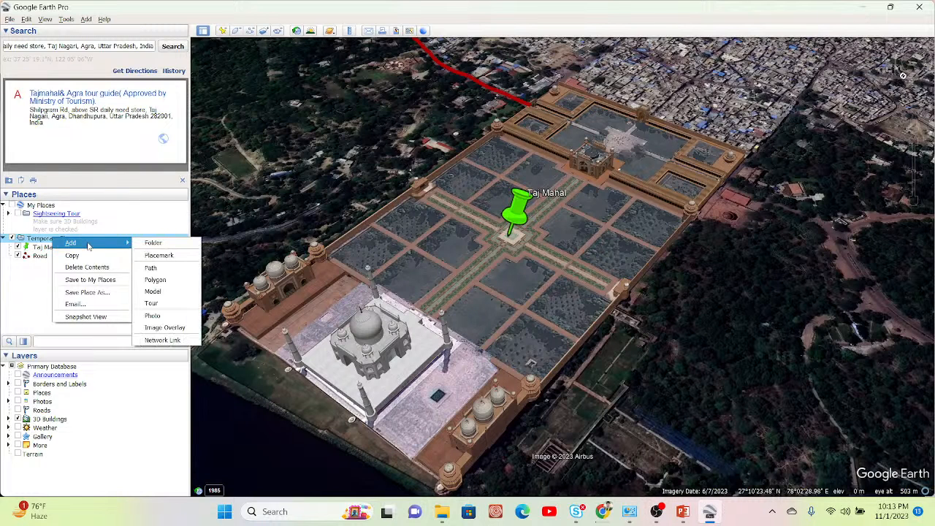
{"action": "left_click", "coordinate": [155, 280]}
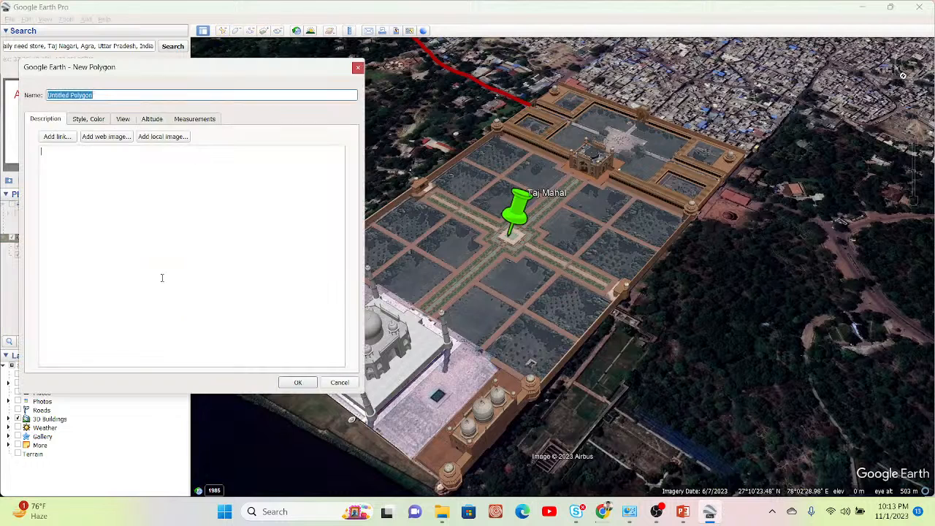
{"action": "left_click", "coordinate": [196, 119]}
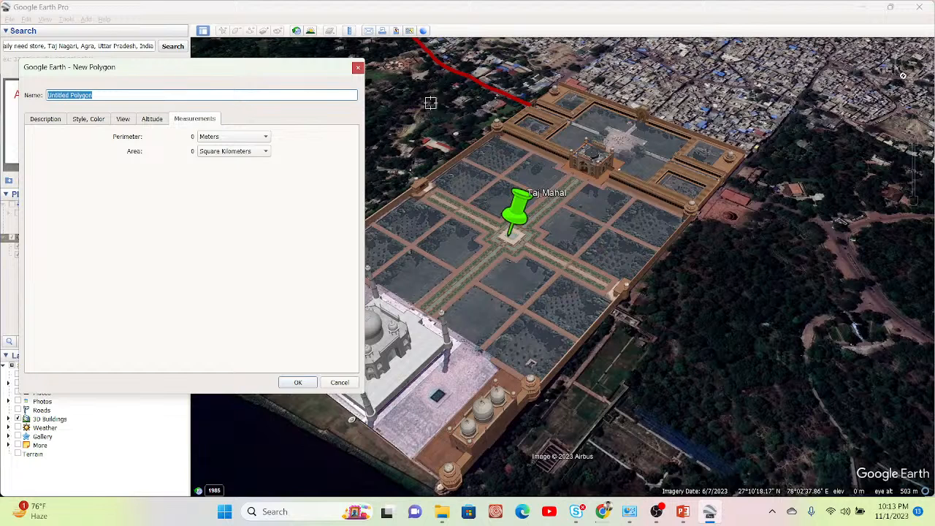
{"action": "left_click_drag", "start_coordinate": [282, 72], "coordinate": [176, 78]}
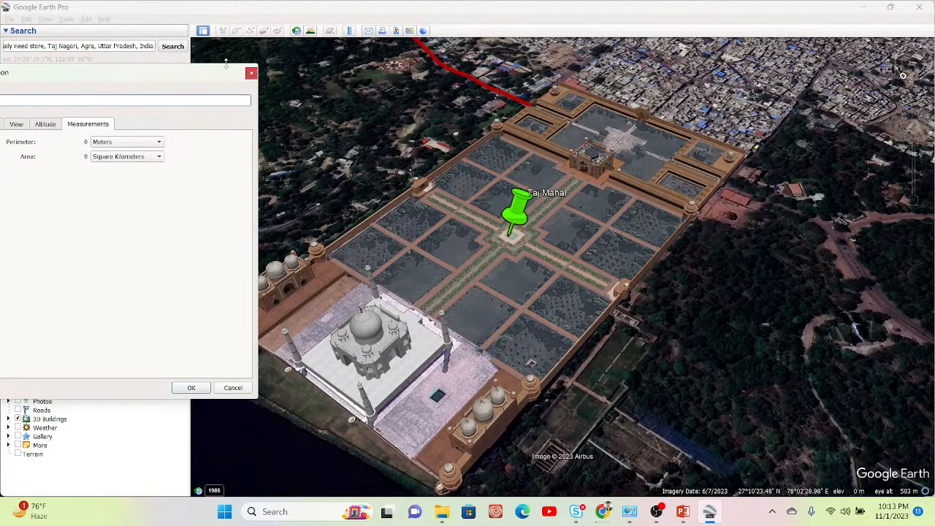
Trace the Taj Mahal complex's southern entrance-side wall with six polygon points from the southeast to the southwest corner
{"action": "left_click", "coordinate": [561, 84]}
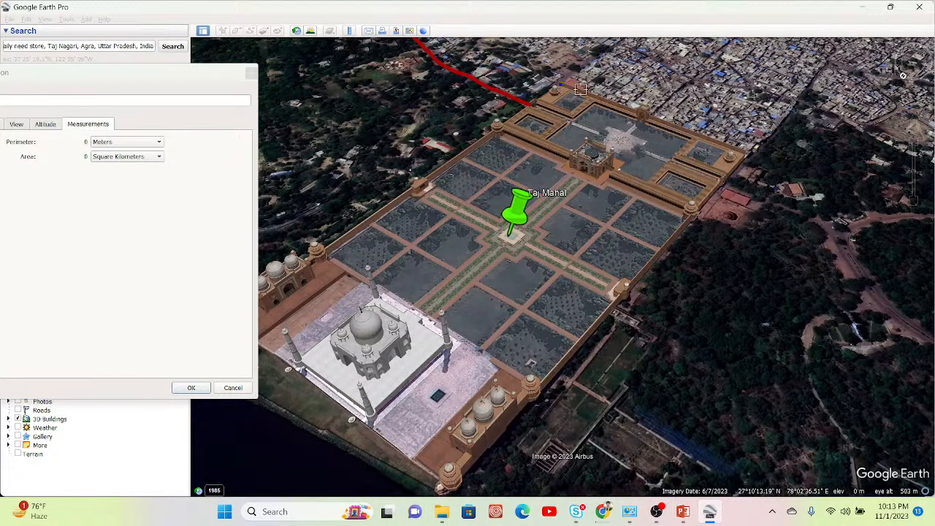
{"action": "left_click", "coordinate": [587, 97]}
{"action": "left_click", "coordinate": [621, 112]}
{"action": "left_click", "coordinate": [666, 124]}
{"action": "left_click", "coordinate": [723, 148]}
{"action": "left_click", "coordinate": [739, 156]}
Continue the polygon along the complex's long western wall to the riverside corner tower
{"action": "left_click", "coordinate": [608, 311]}
{"action": "left_click", "coordinate": [562, 351]}
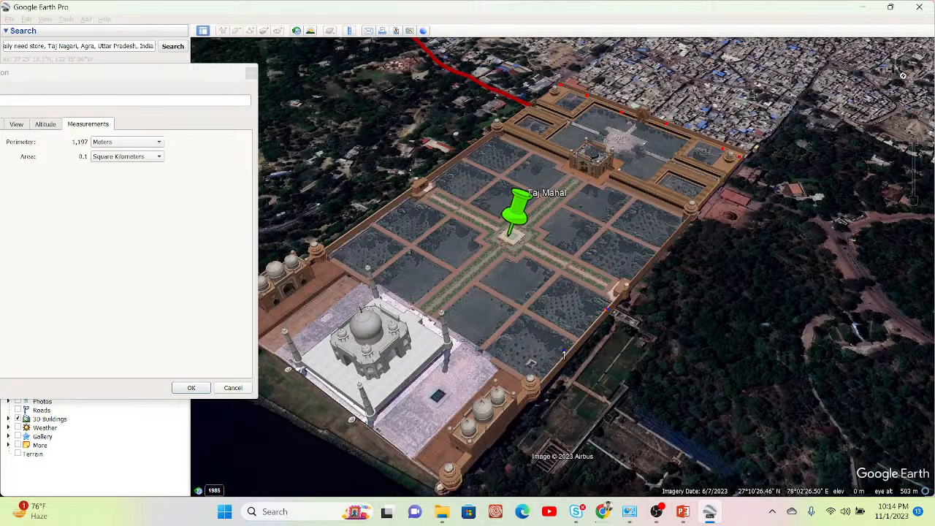
{"action": "left_click", "coordinate": [502, 408]}
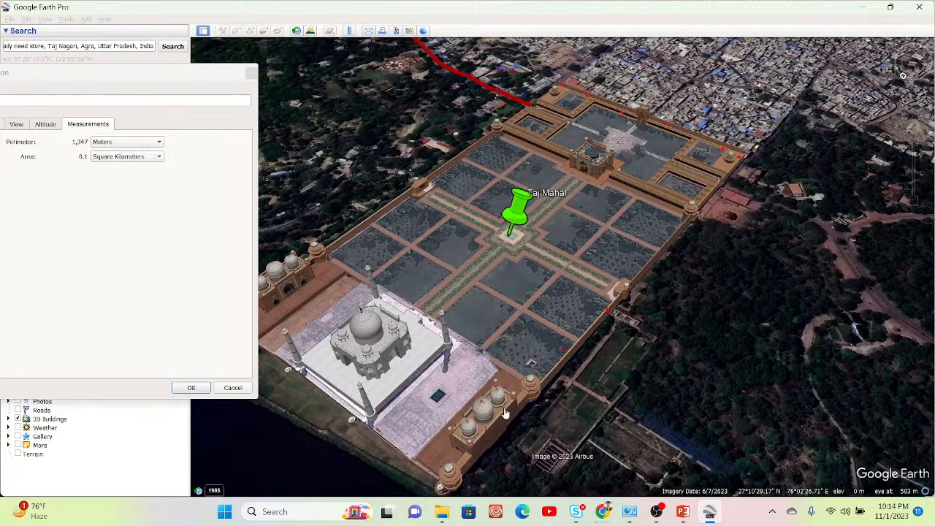
{"action": "left_click", "coordinate": [451, 475]}
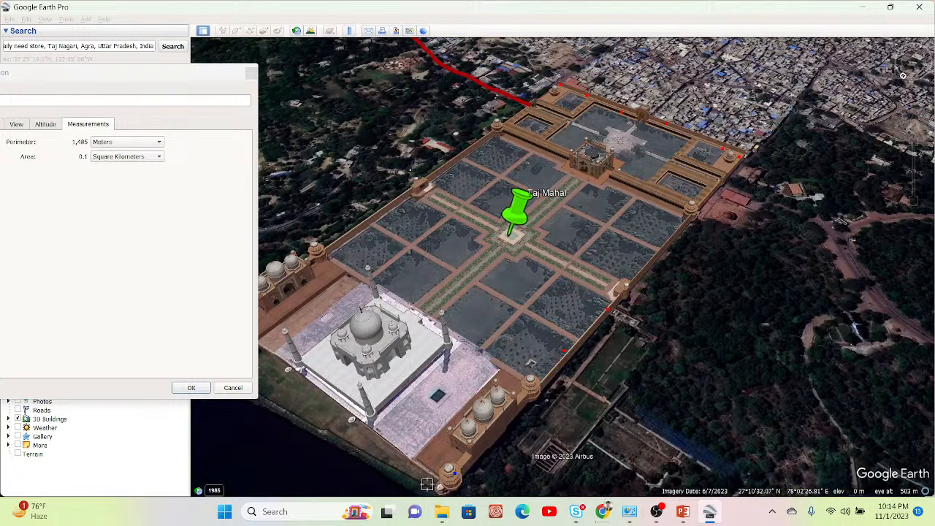
Trace the riverside edge behind the mausoleum to the northeast corner, moving the polygon settings off that corner
{"action": "left_click", "coordinate": [301, 398]}
{"action": "left_click", "coordinate": [266, 349]}
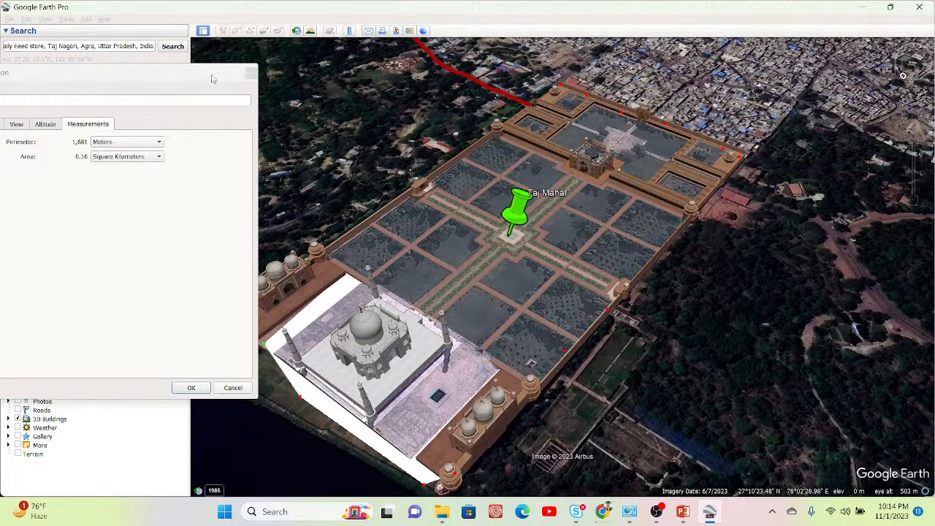
{"action": "left_click", "coordinate": [119, 86]}
{"action": "left_click_drag", "start_coordinate": [134, 84], "coordinate": [55, 146]}
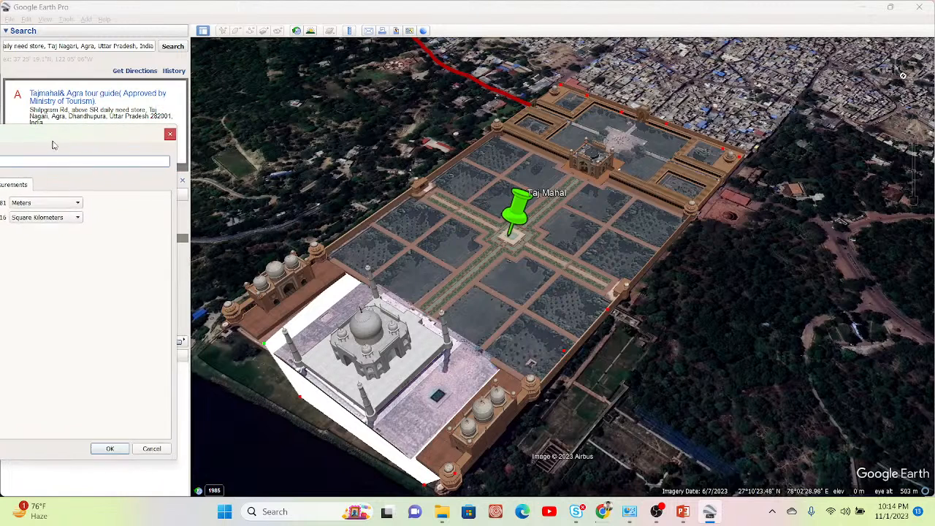
{"action": "left_click", "coordinate": [229, 329]}
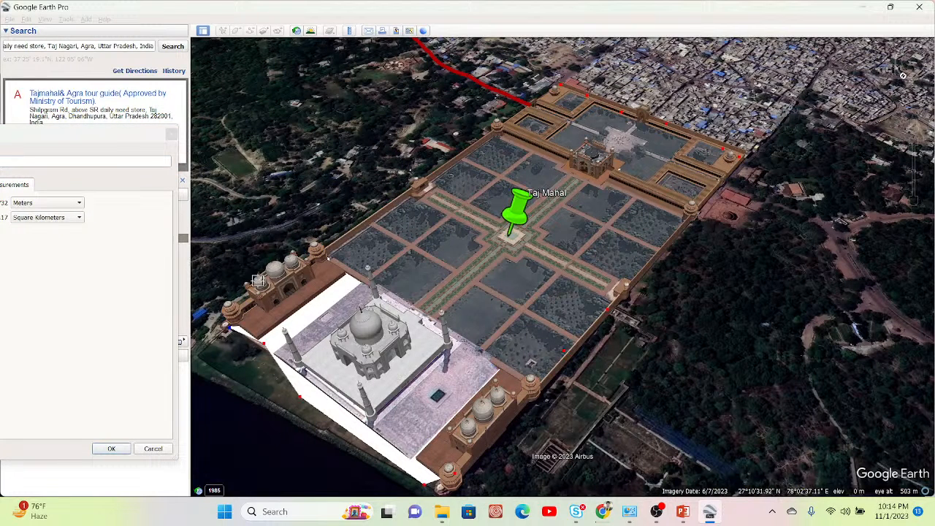
Complete the outline along the eastern wall, for a perimeter of about 1,737 m, and bring the polygon settings back into full view
{"action": "left_click", "coordinate": [363, 224]}
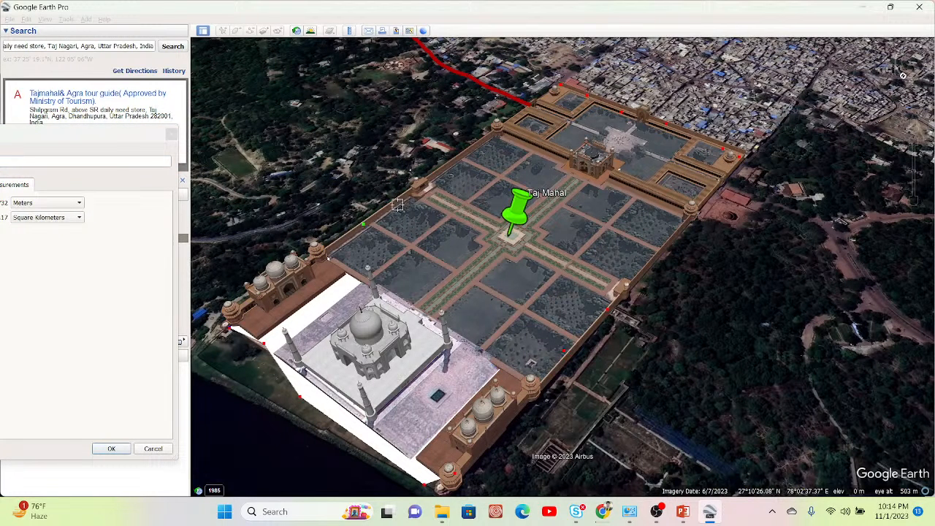
{"action": "left_click", "coordinate": [457, 164]}
{"action": "left_click", "coordinate": [519, 115]}
{"action": "left_click", "coordinate": [69, 142]}
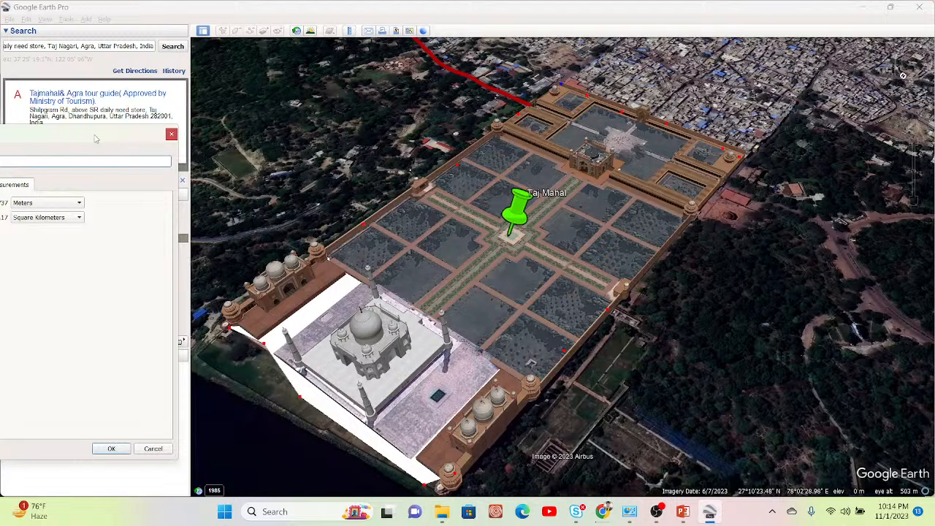
{"action": "left_click_drag", "start_coordinate": [98, 140], "coordinate": [395, 39]}
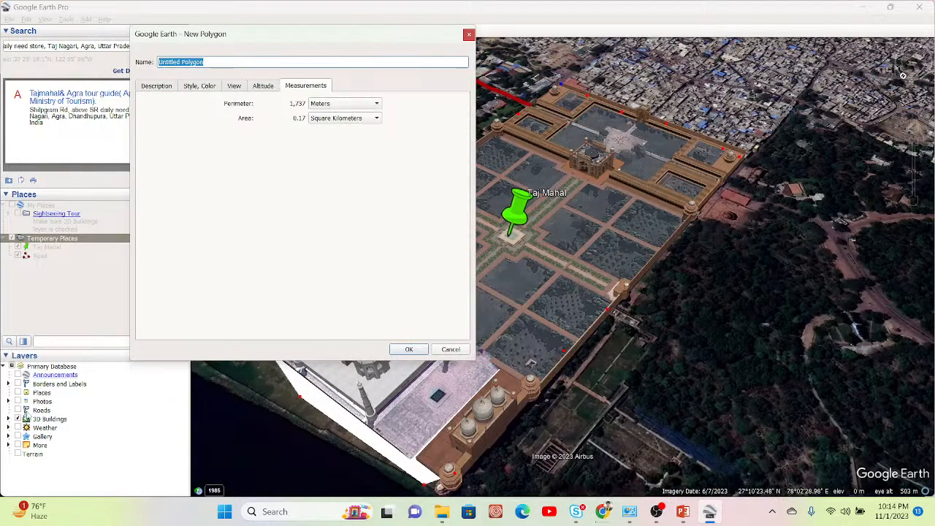
Turn off the 3D Buildings layer and reposition the polygon settings to expose more of the outlined area
{"action": "left_click", "coordinate": [17, 419]}
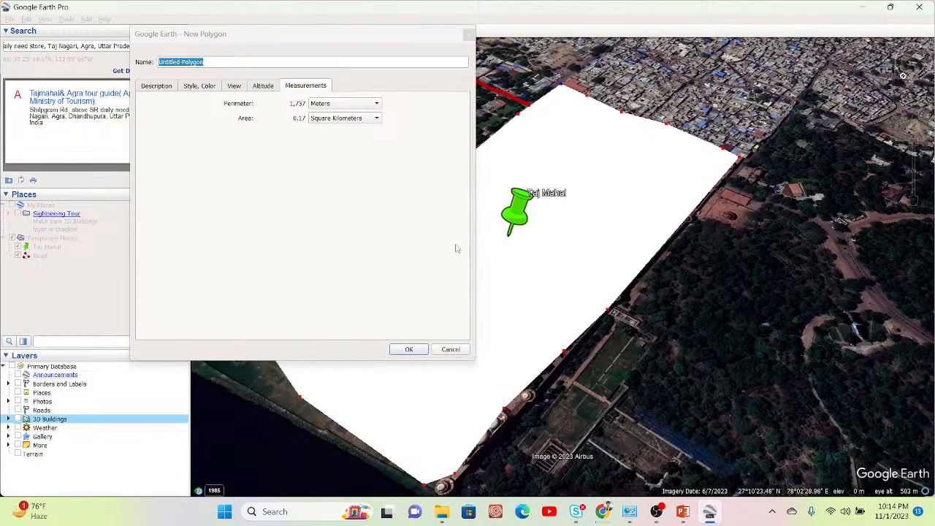
{"action": "left_click_drag", "start_coordinate": [368, 28], "coordinate": [165, 76]}
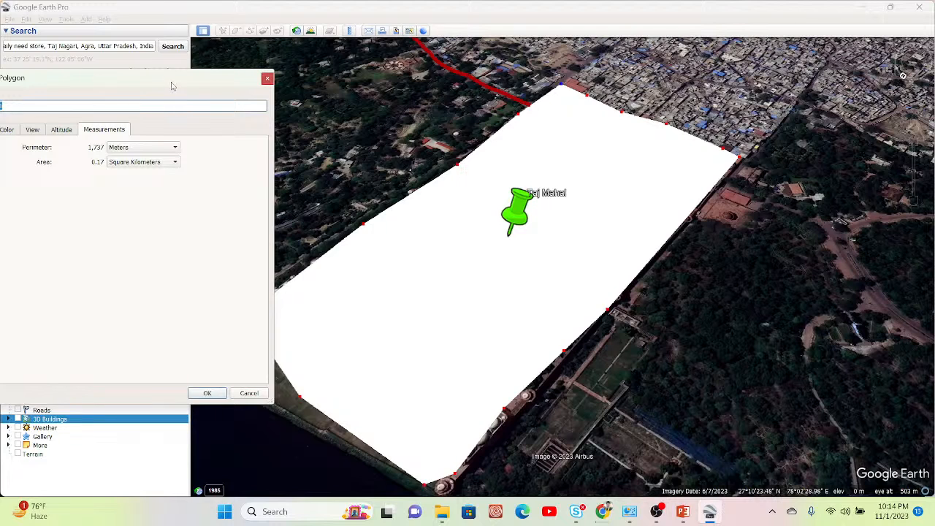
{"action": "left_click_drag", "start_coordinate": [174, 86], "coordinate": [231, 76]}
Set the polygon's measurement units to hectares for the area and kilometers for the perimeter
{"action": "left_click", "coordinate": [209, 142]}
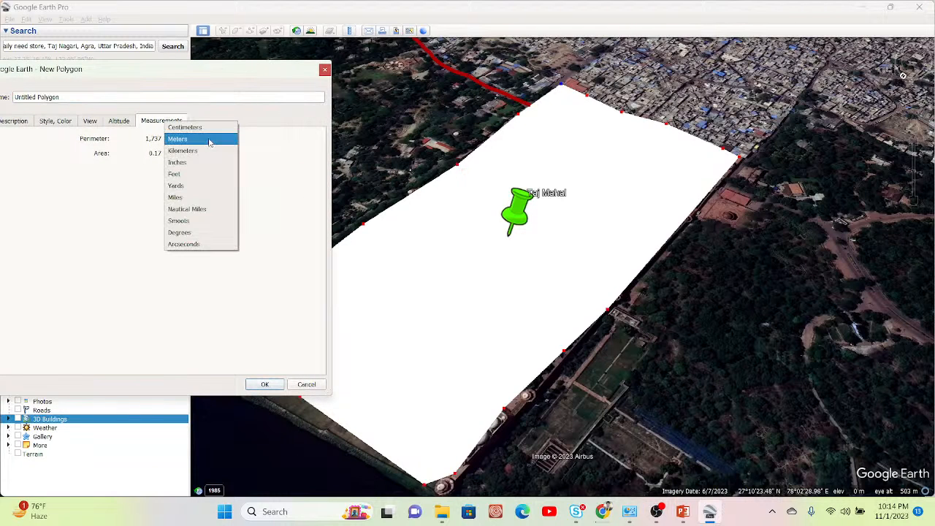
{"action": "left_click", "coordinate": [286, 154]}
{"action": "left_click", "coordinate": [219, 152]}
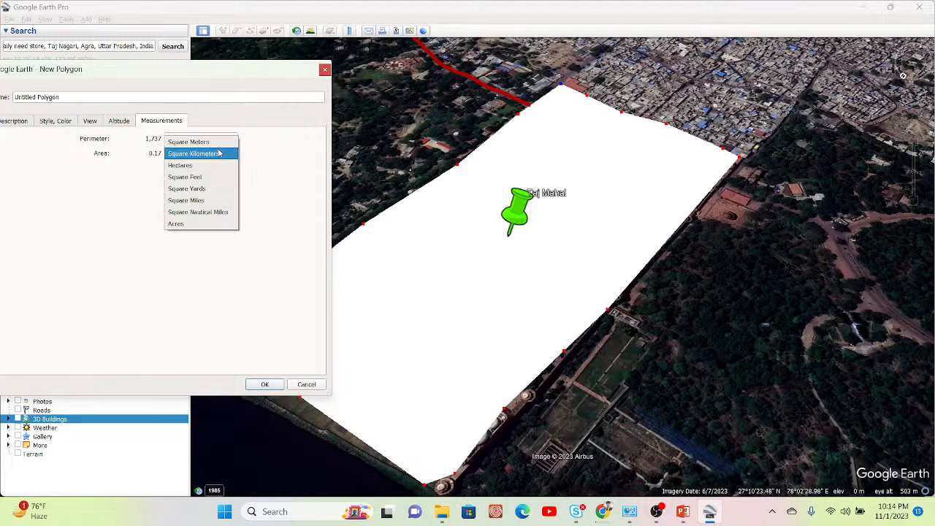
{"action": "left_click", "coordinate": [197, 169]}
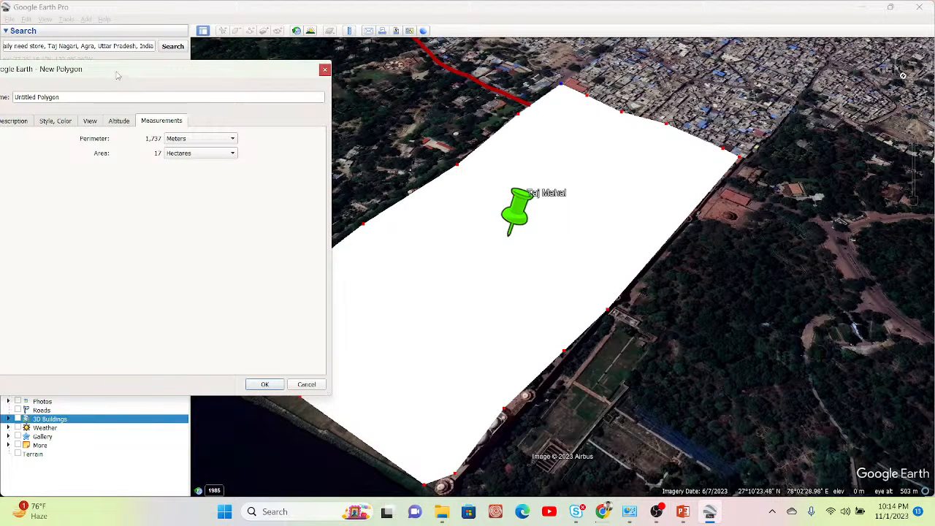
{"action": "left_click", "coordinate": [184, 140]}
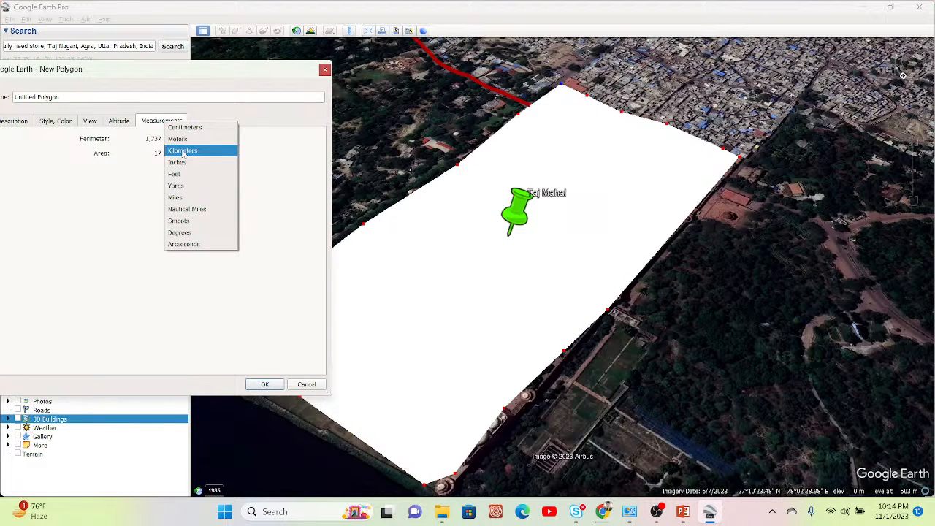
{"action": "left_click", "coordinate": [184, 151]}
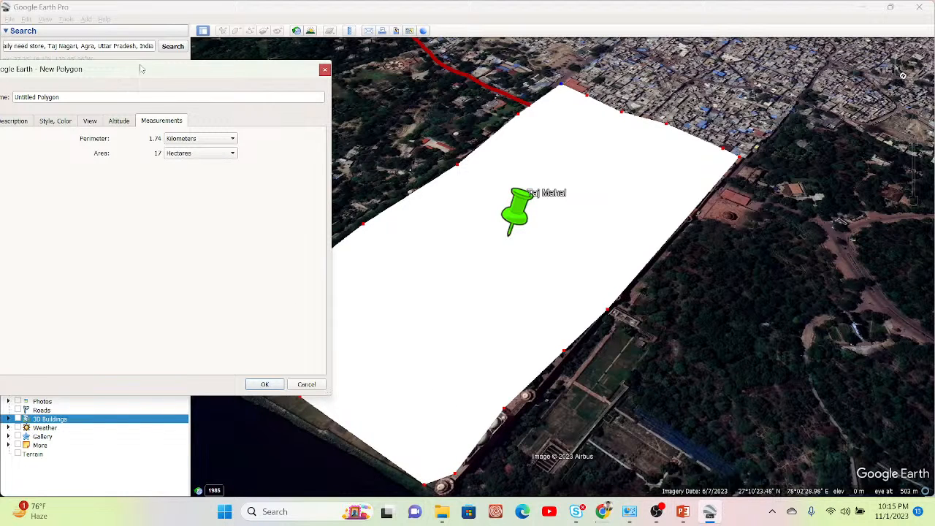
Style the polygon as Outlined with a dark red (#aa0000) line 3.6 wide
{"action": "left_click_drag", "start_coordinate": [140, 69], "coordinate": [178, 70]}
{"action": "left_click", "coordinate": [91, 122]}
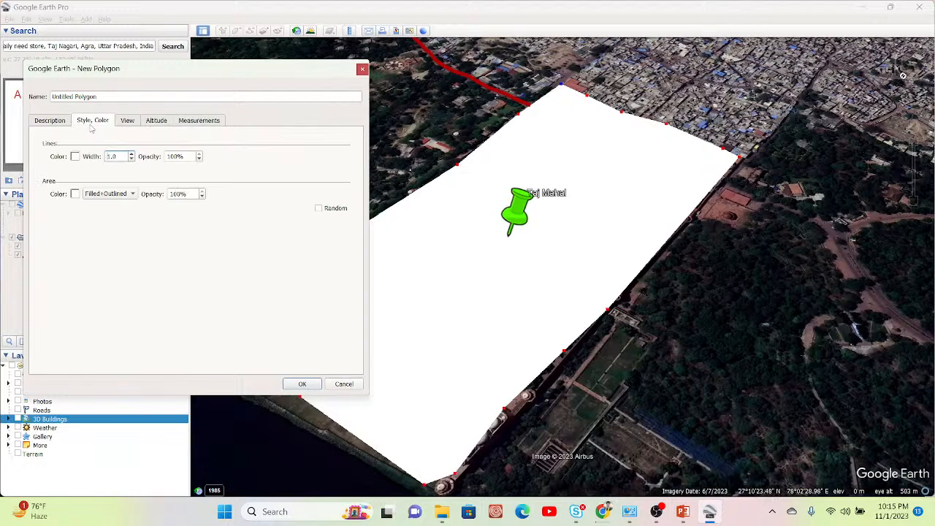
{"action": "left_click", "coordinate": [103, 195]}
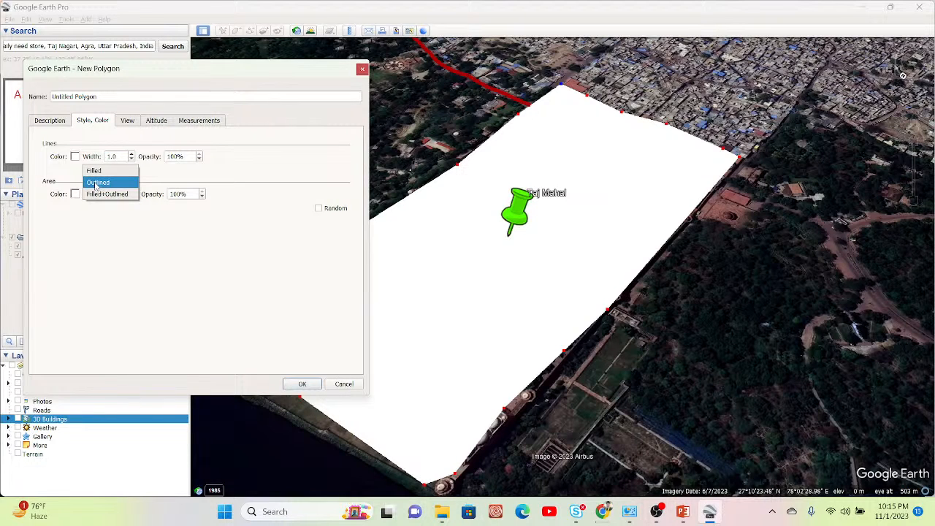
{"action": "left_click", "coordinate": [97, 183]}
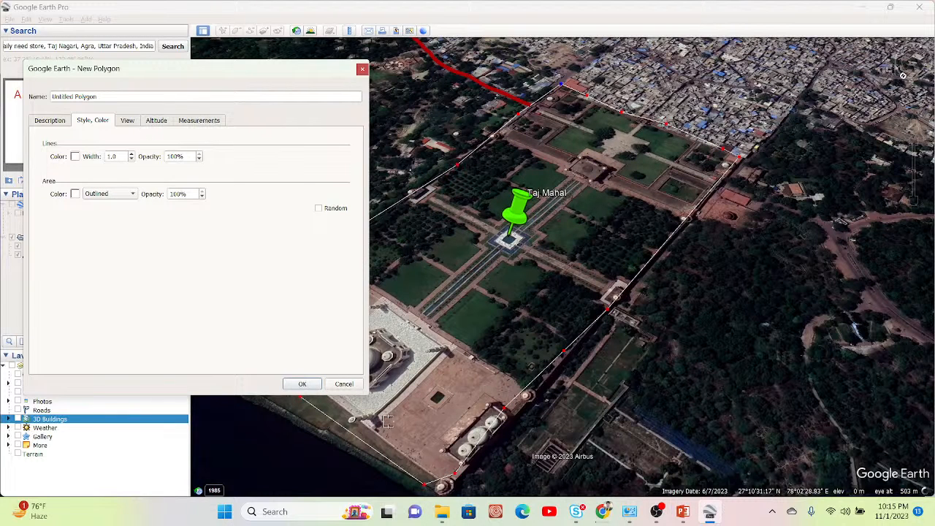
{"action": "left_click", "coordinate": [75, 157]}
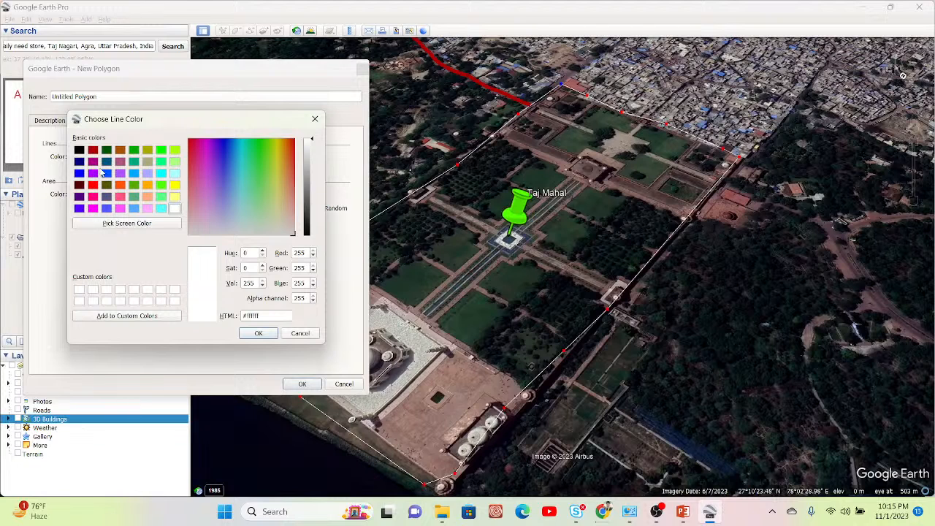
{"action": "left_click", "coordinate": [93, 151]}
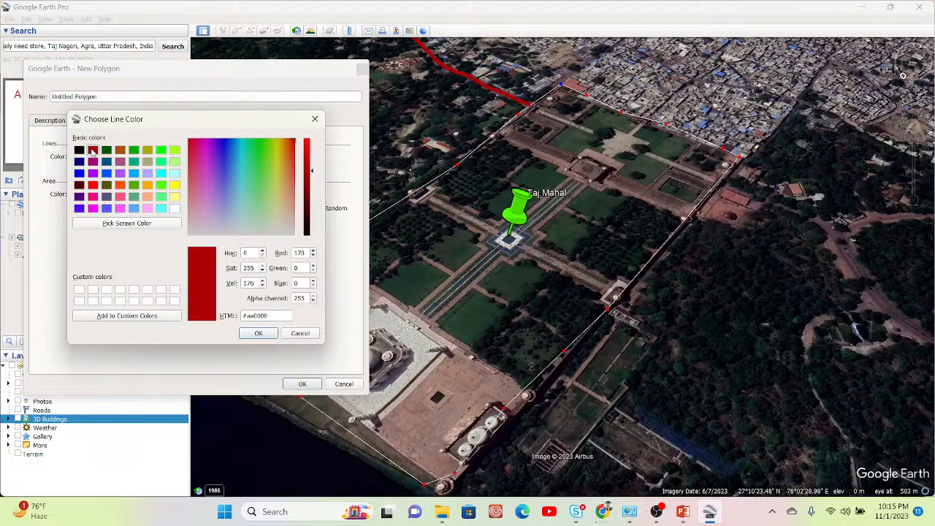
{"action": "left_click", "coordinate": [263, 334]}
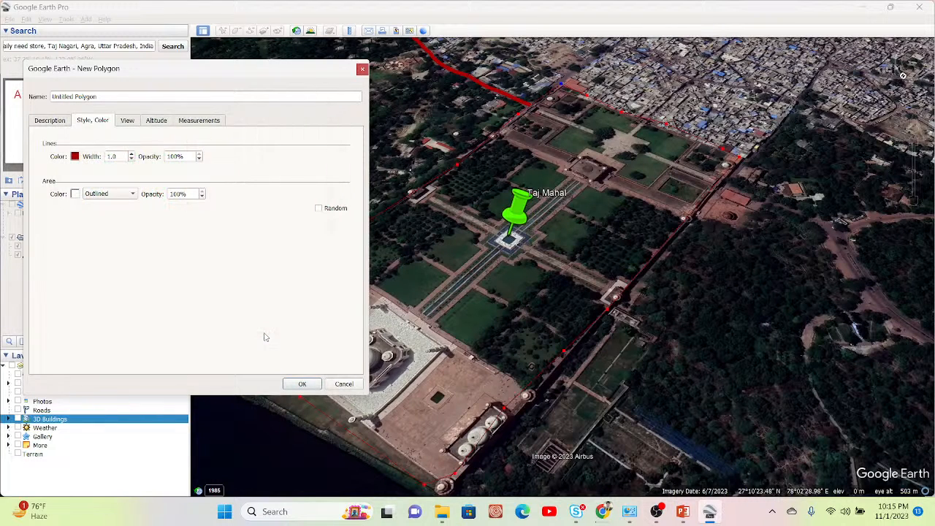
{"action": "left_click", "coordinate": [132, 154]}
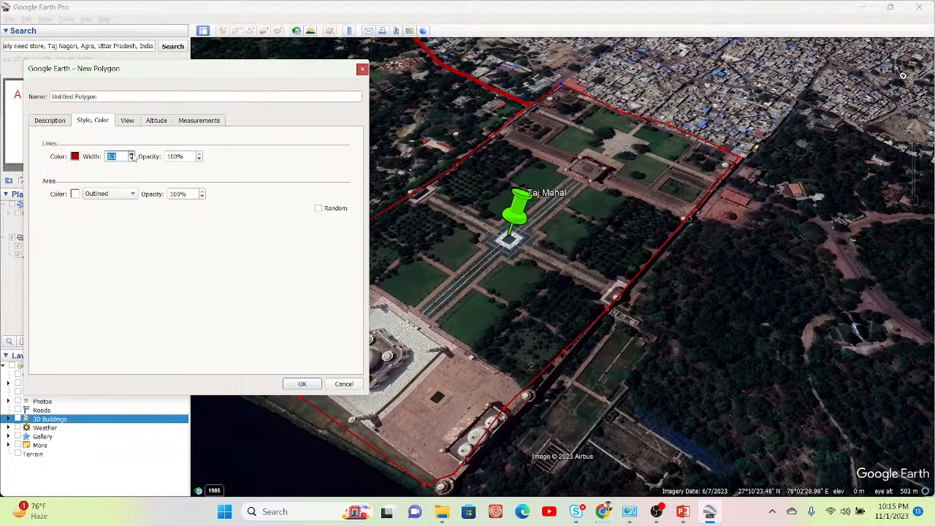
Set the polygon's area color to dark green (#005500) at 30% opacity and save the polygon
{"action": "left_click", "coordinate": [75, 195]}
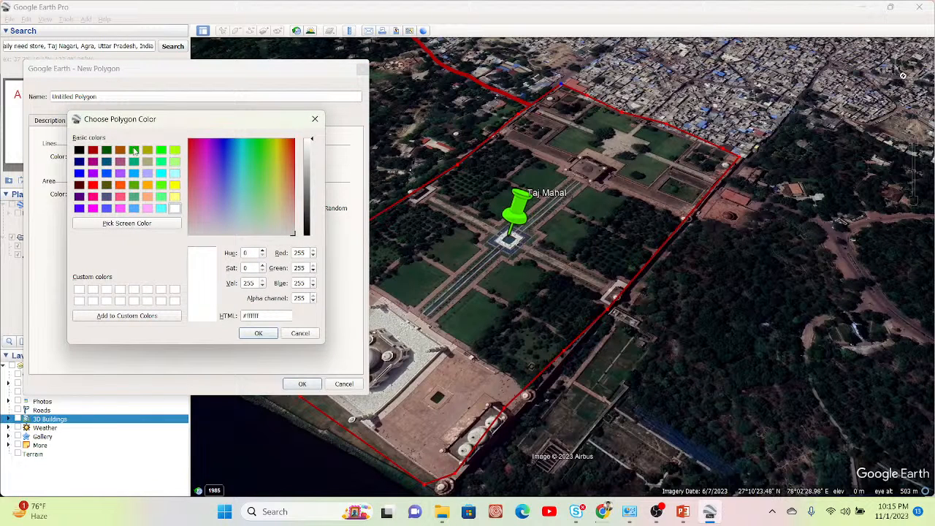
{"action": "left_click", "coordinate": [107, 151]}
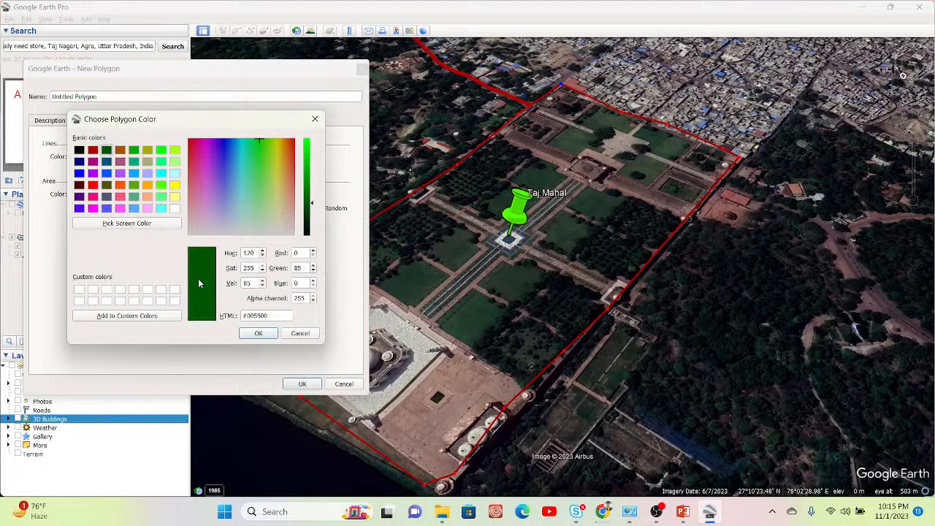
{"action": "left_click", "coordinate": [258, 334]}
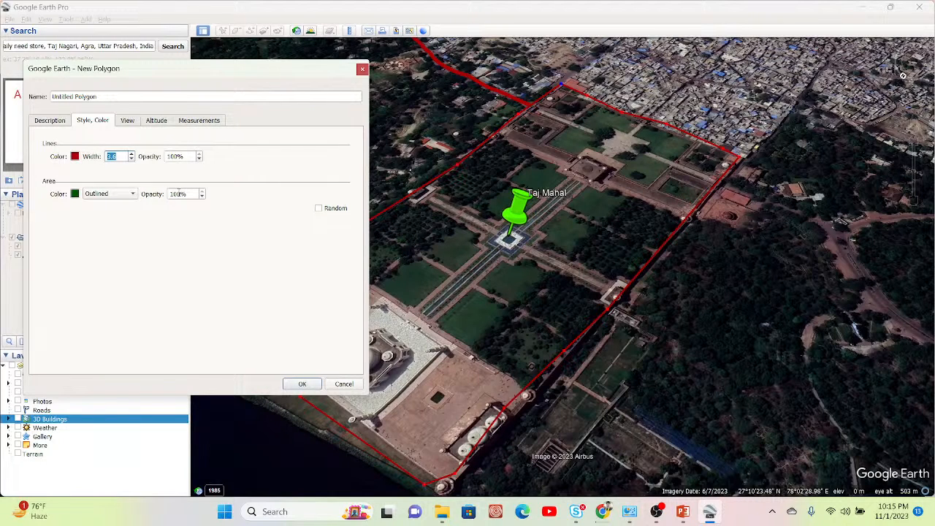
{"action": "double_click", "coordinate": [180, 194]}
{"action": "type", "text": "3"}
{"action": "left_click", "coordinate": [304, 384]}
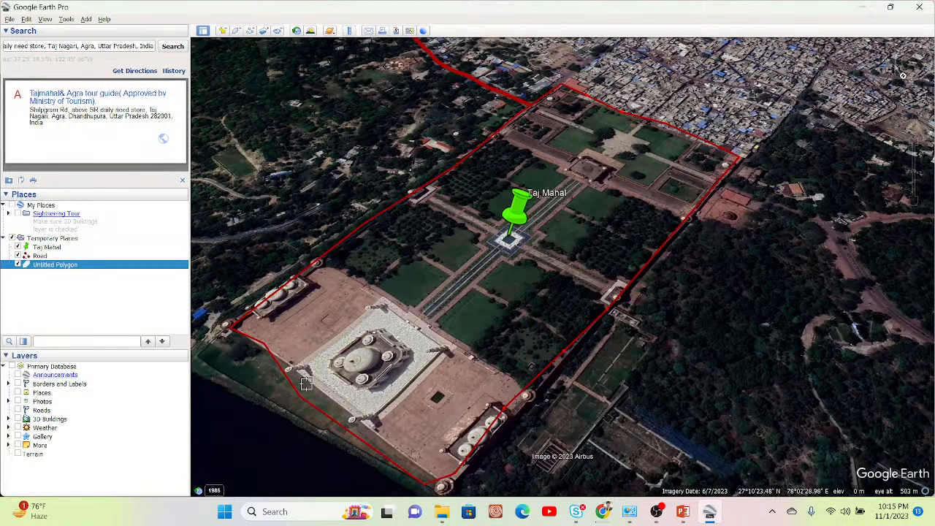
Reopen the untitled polygon's properties and rename it "Taj Mahal area"
{"action": "right_click", "coordinate": [63, 267]}
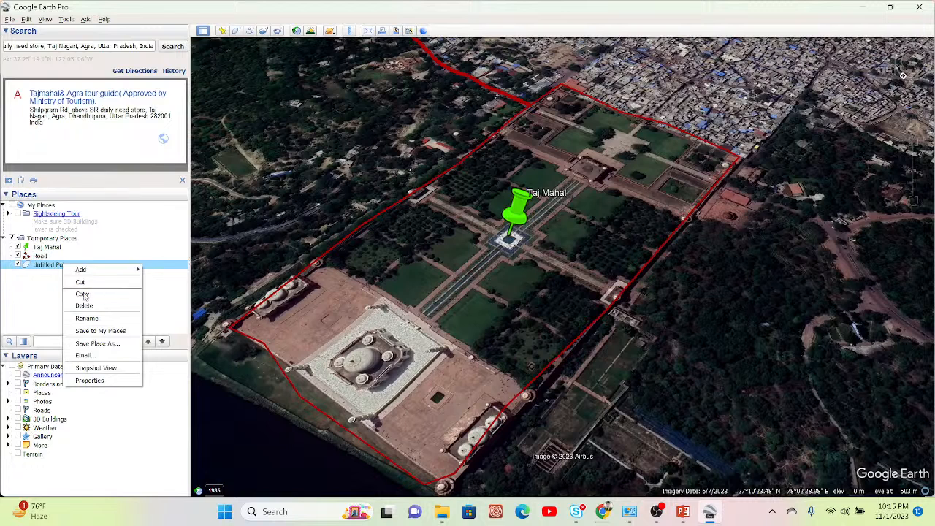
{"action": "left_click", "coordinate": [95, 381]}
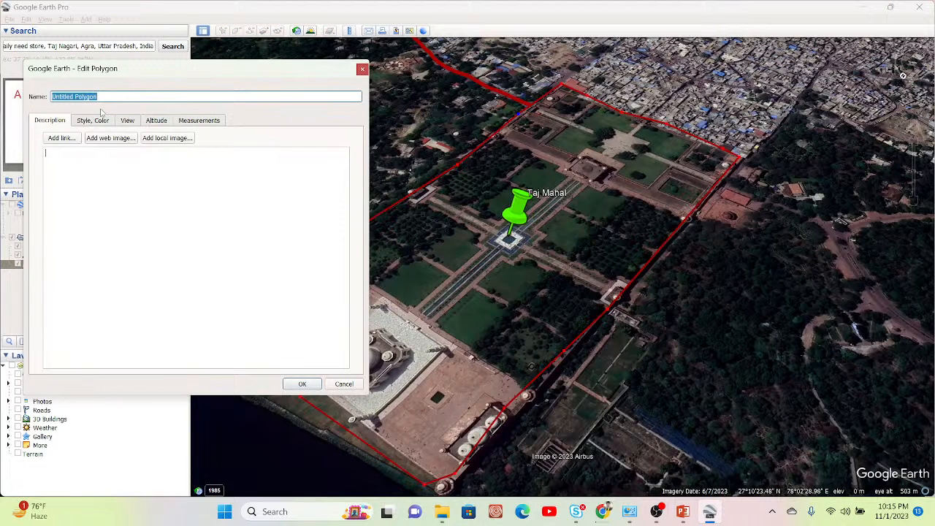
{"action": "type", "text": "Taj Mahal area"}
Change the polygon's area style to Filled+Outlined, raise its fill opacity to about 60%, and save the changes
{"action": "left_click", "coordinate": [88, 122]}
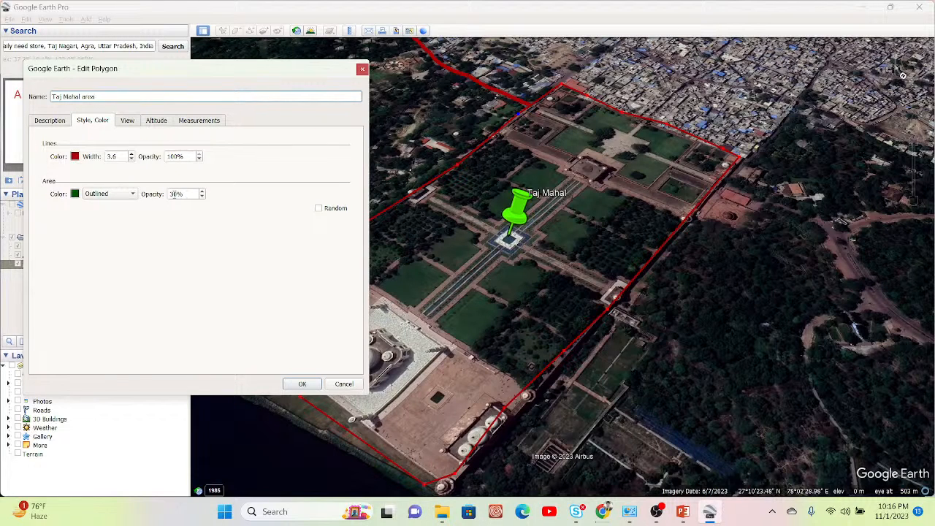
{"action": "left_click", "coordinate": [121, 194]}
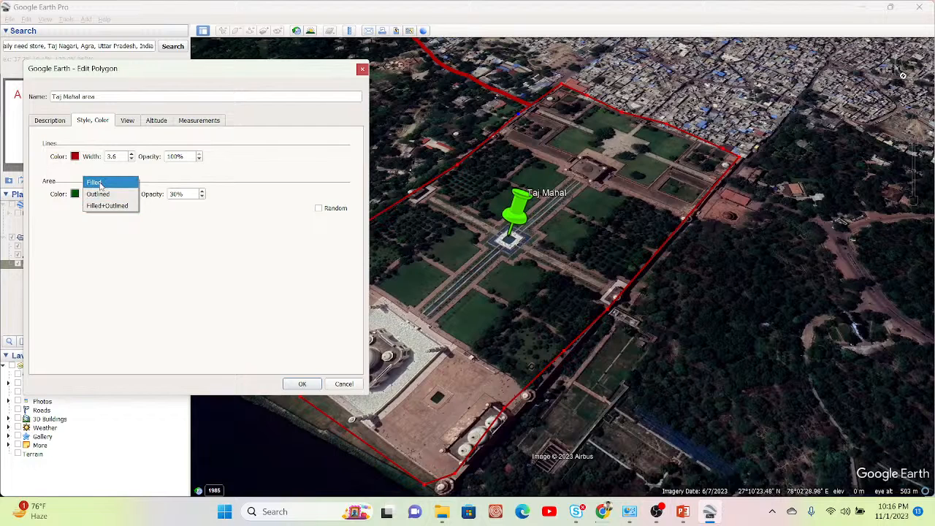
{"action": "left_click", "coordinate": [107, 206]}
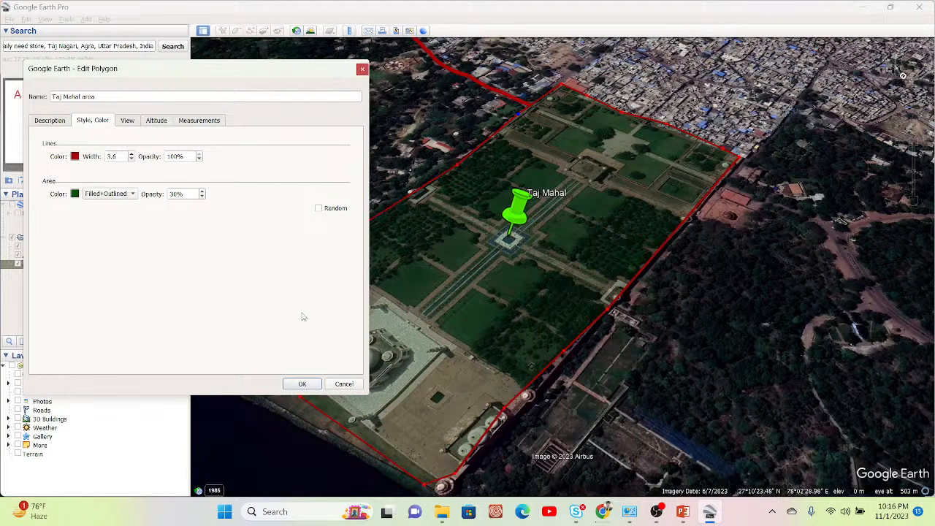
{"action": "left_click", "coordinate": [176, 193]}
{"action": "scroll", "coordinate": [178, 194], "scroll_direction": "up", "scroll_amount": 20}
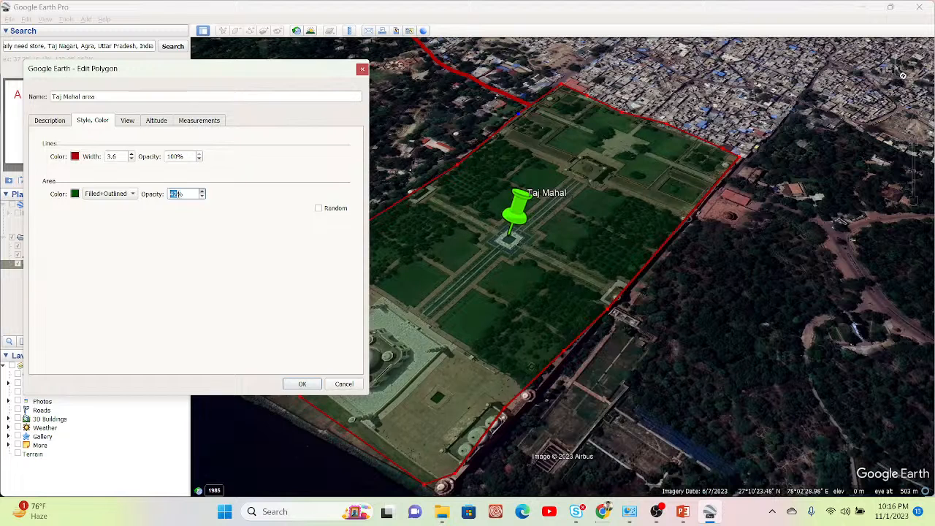
{"action": "scroll", "coordinate": [177, 194], "scroll_direction": "up", "scroll_amount": 20}
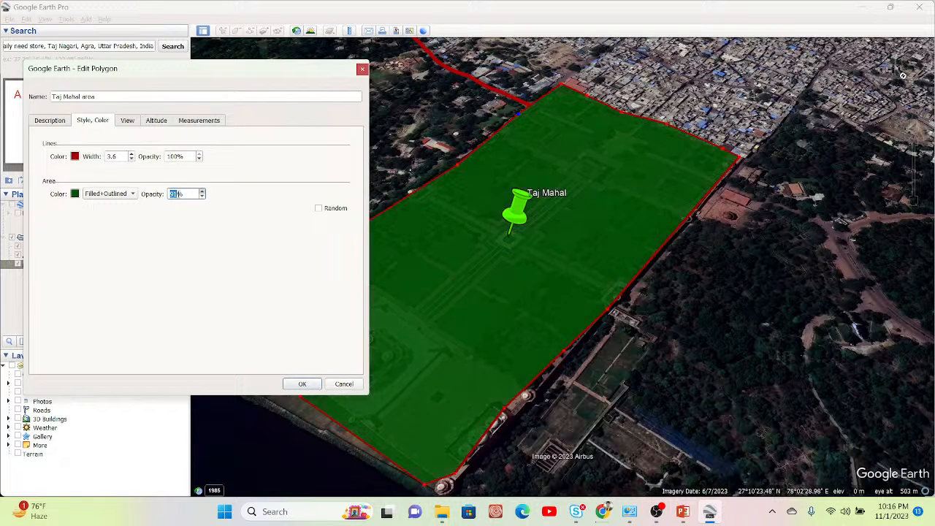
{"action": "scroll", "coordinate": [178, 194], "scroll_direction": "down", "scroll_amount": 20}
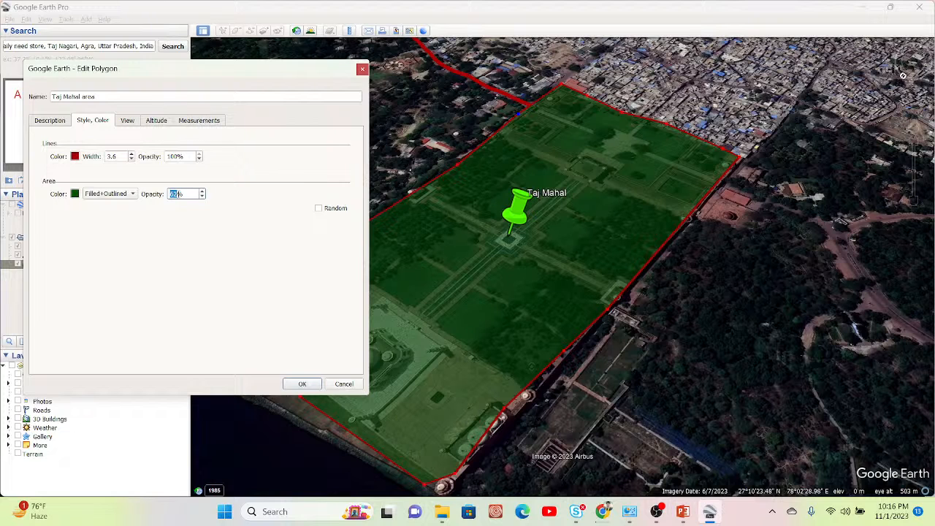
{"action": "left_click", "coordinate": [301, 384]}
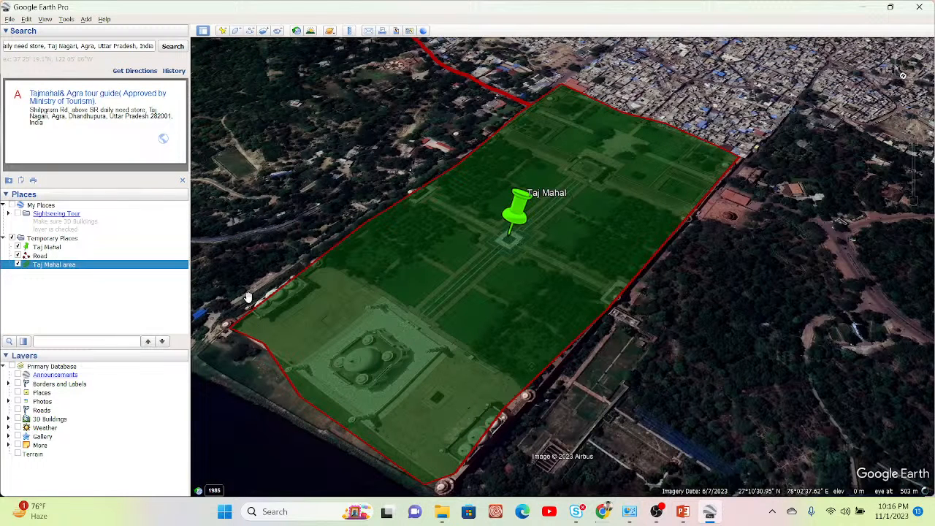
Review the perimeter and area measurements in the Taj Mahal area polygon's properties, then close them
{"action": "right_click", "coordinate": [82, 268]}
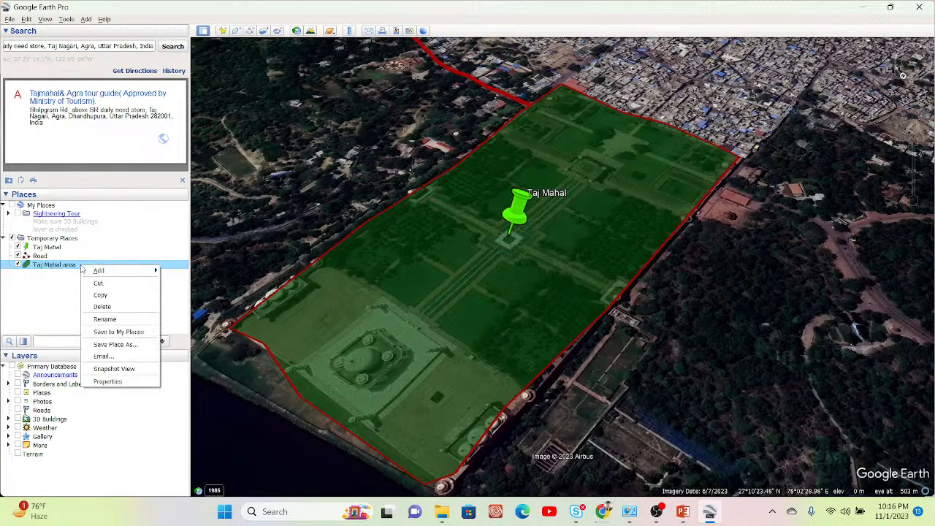
{"action": "left_click", "coordinate": [114, 382]}
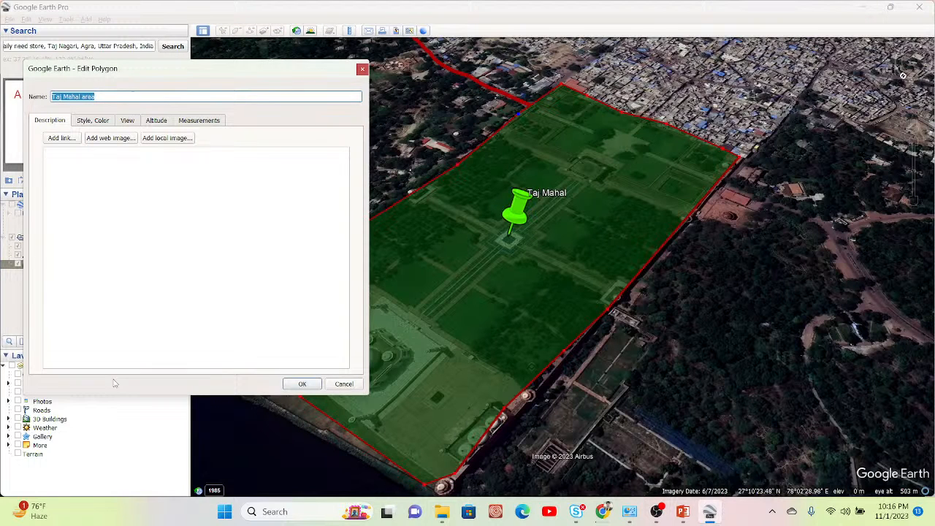
{"action": "left_click", "coordinate": [187, 121]}
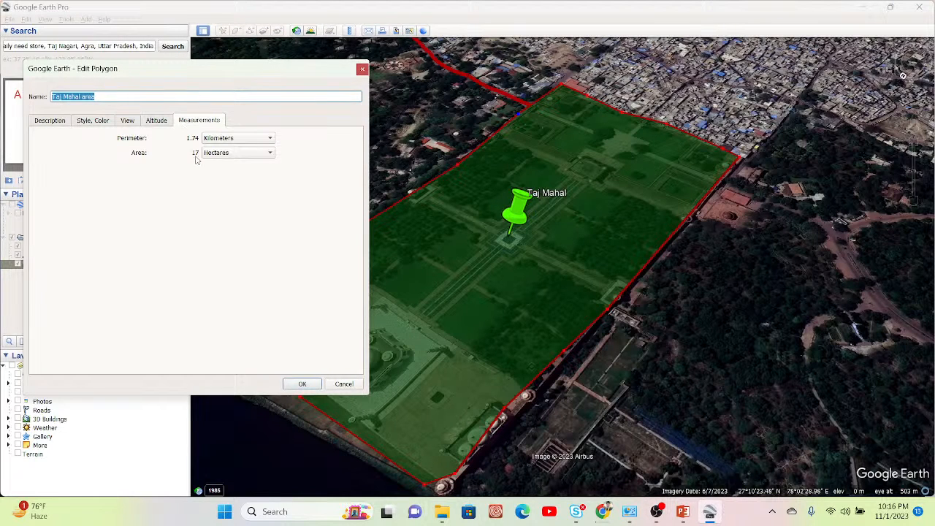
{"action": "left_click", "coordinate": [362, 70]}
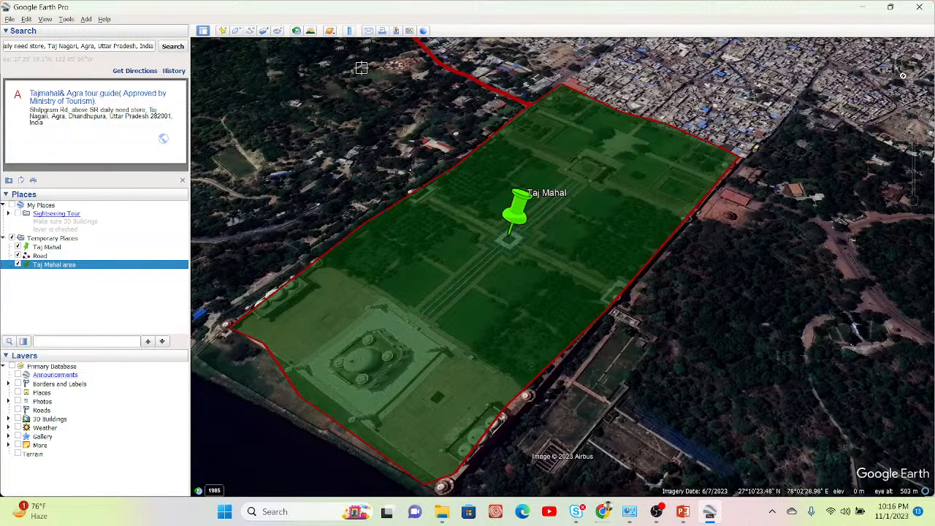
Open the Ruler over the road leading to the complex, view its Circle measurement options, and close it
{"action": "left_click_drag", "start_coordinate": [677, 98], "coordinate": [589, 259]}
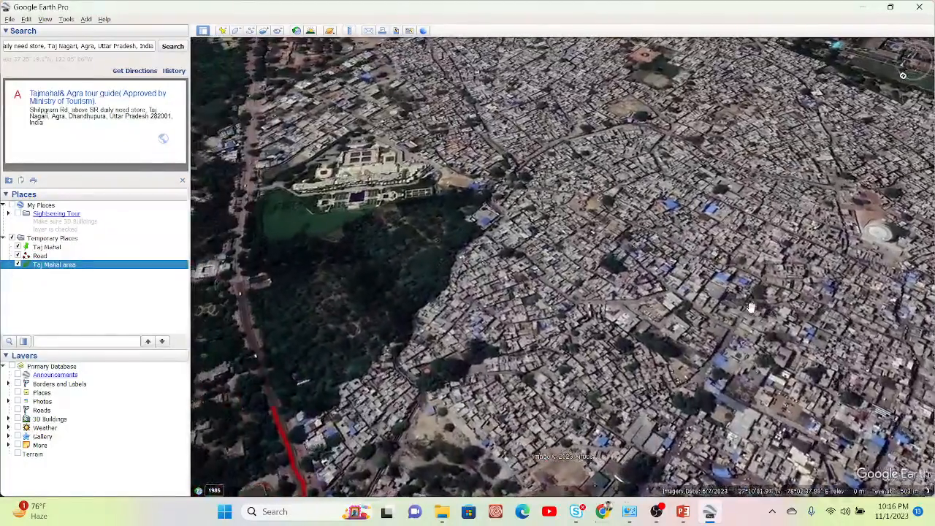
{"action": "left_click_drag", "start_coordinate": [543, 259], "coordinate": [593, 244]}
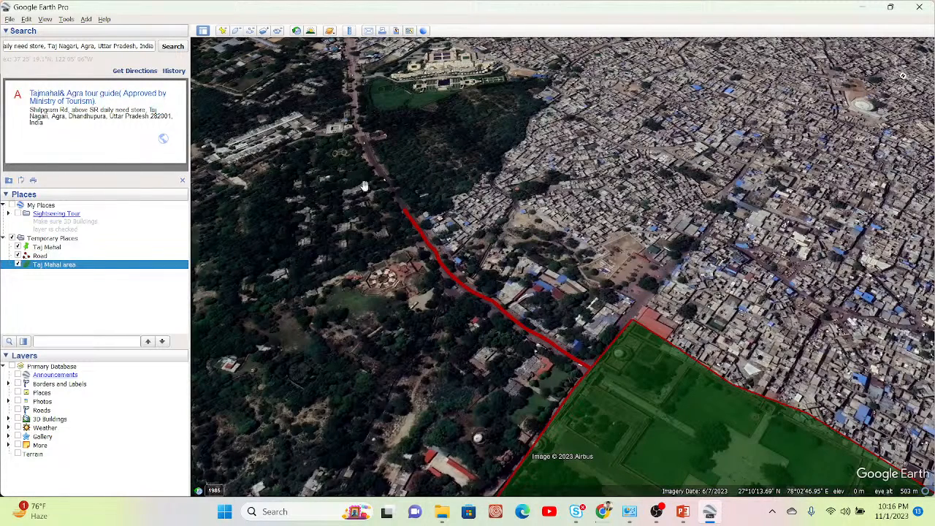
{"action": "left_click", "coordinate": [65, 19]}
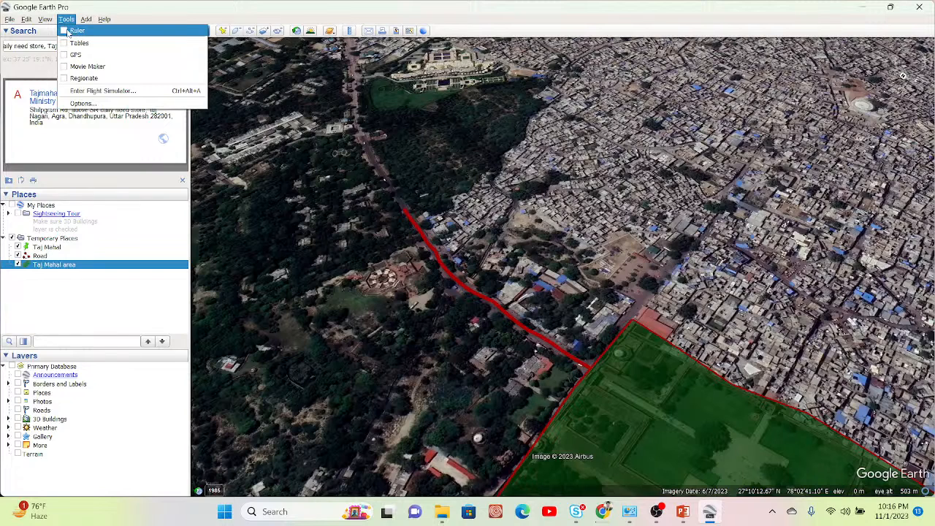
{"action": "left_click", "coordinate": [67, 31]}
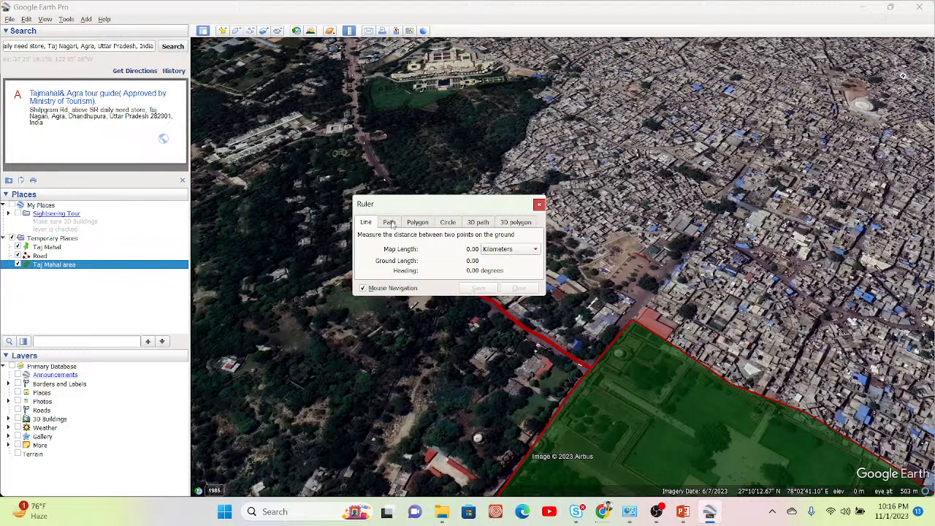
{"action": "left_click", "coordinate": [448, 223]}
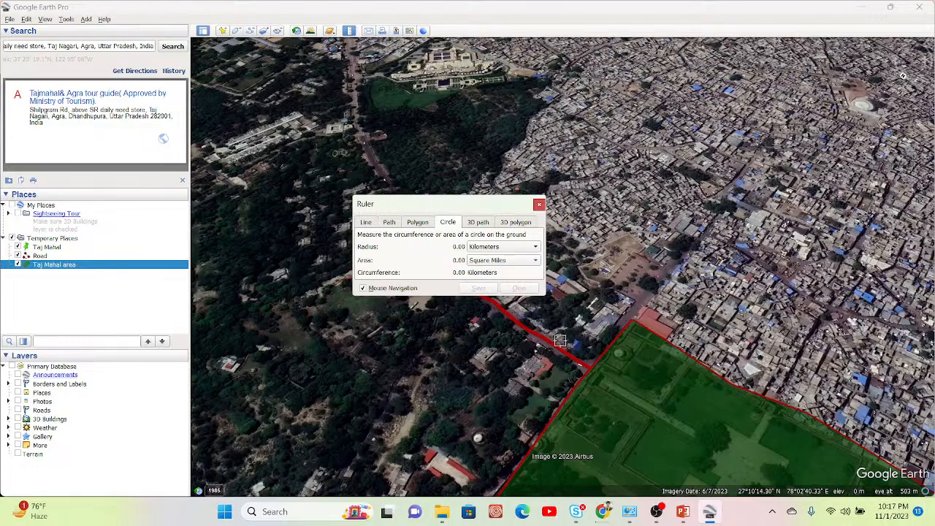
{"action": "left_click", "coordinate": [539, 203]}
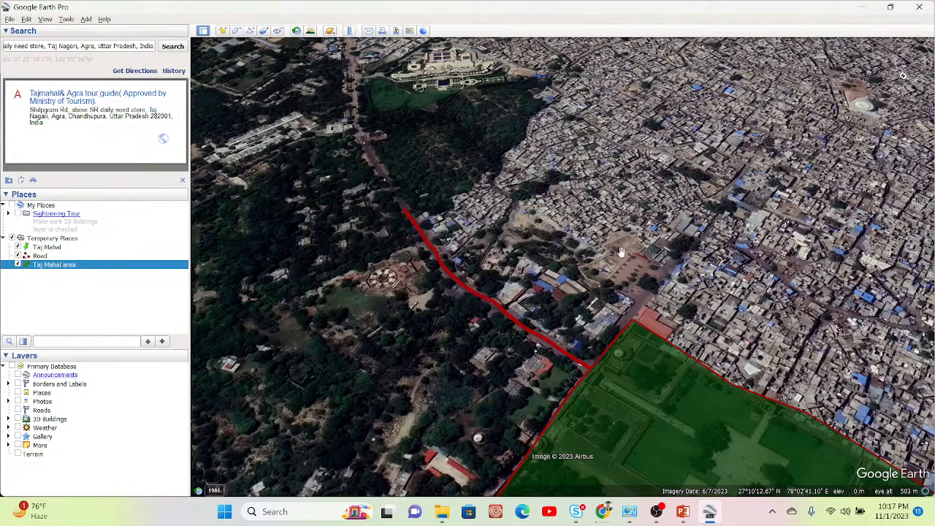
Set up the Ruler for a line measurement in kilometers over the Taj Mahal area, moving its window clear of the polygon
{"action": "left_click_drag", "start_coordinate": [681, 296], "coordinate": [613, 42]}
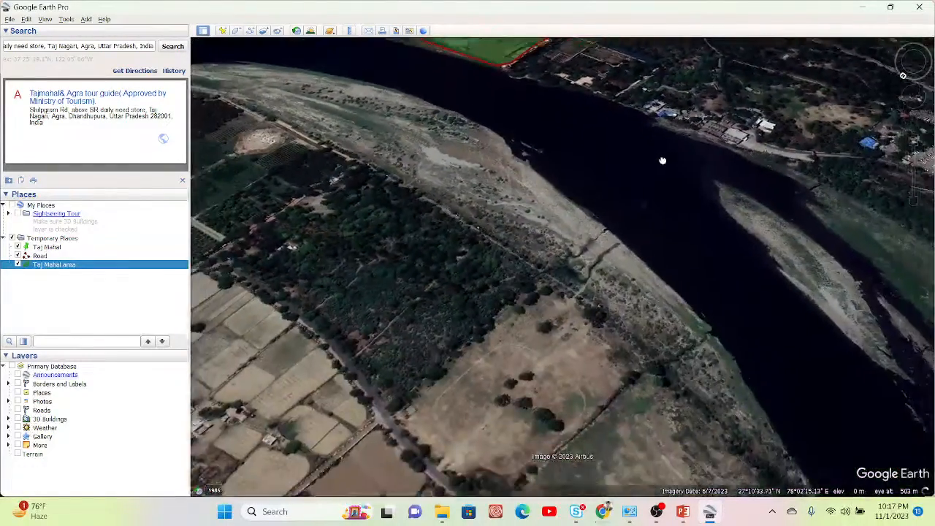
{"action": "left_click_drag", "start_coordinate": [662, 160], "coordinate": [682, 378]}
{"action": "left_click_drag", "start_coordinate": [769, 166], "coordinate": [683, 355]}
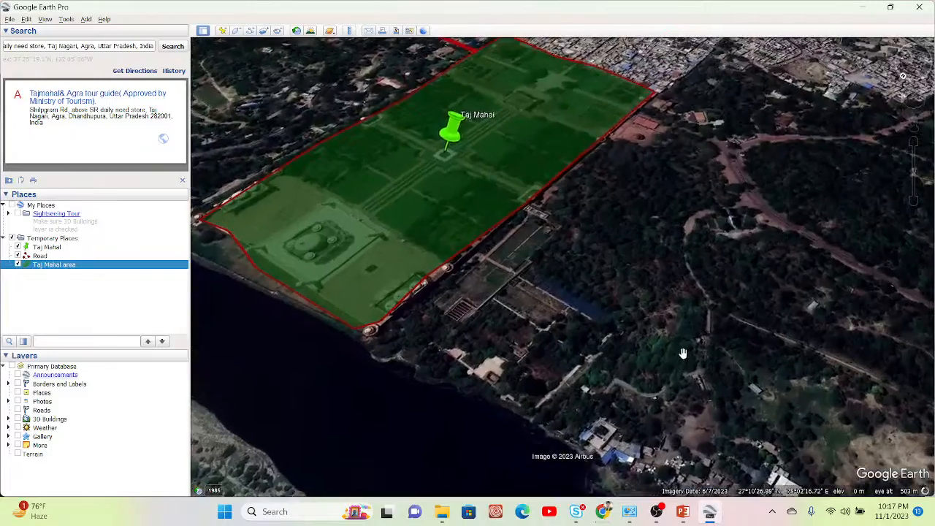
{"action": "left_click_drag", "start_coordinate": [449, 102], "coordinate": [512, 149]}
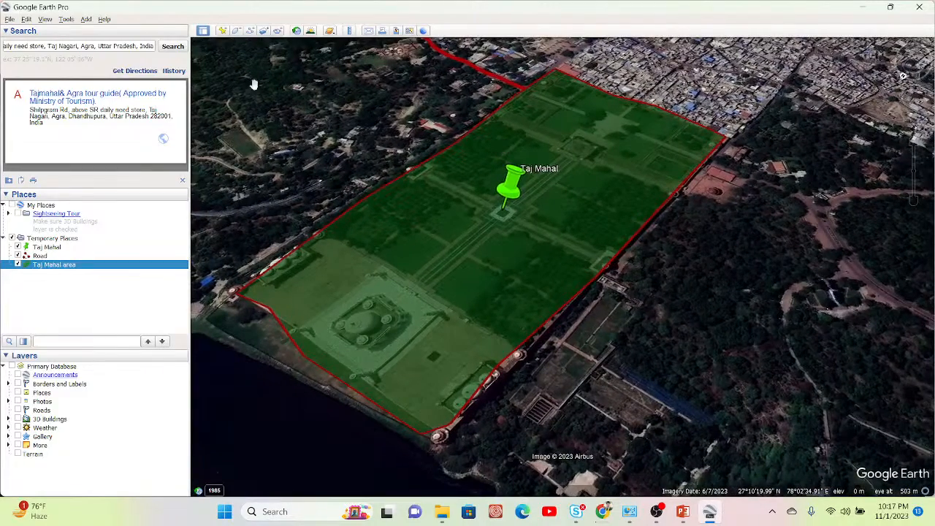
{"action": "left_click", "coordinate": [67, 19]}
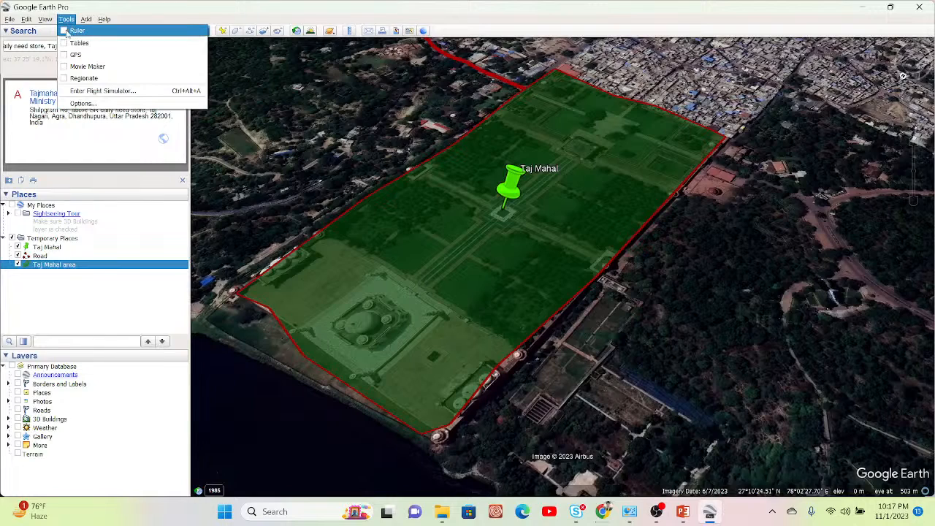
{"action": "left_click", "coordinate": [76, 30]}
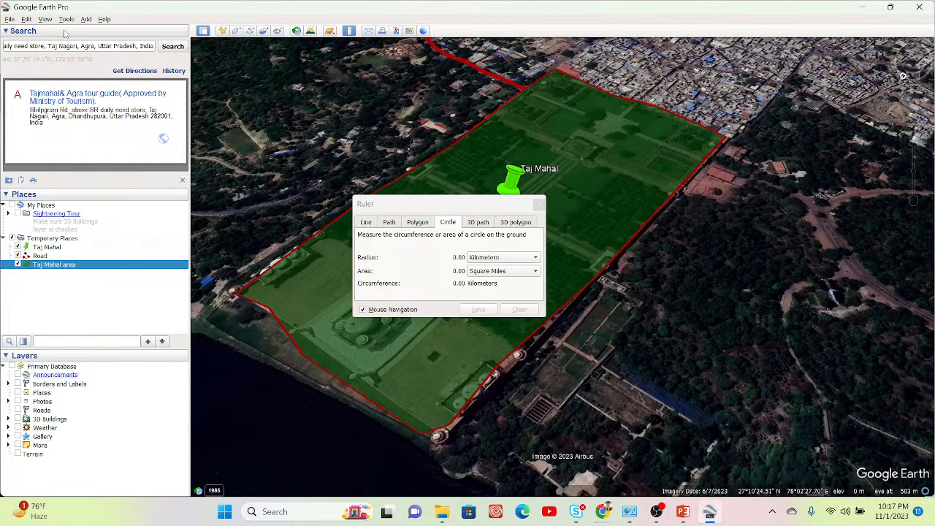
{"action": "left_click", "coordinate": [366, 223]}
{"action": "left_click_drag", "start_coordinate": [438, 211], "coordinate": [112, 86]}
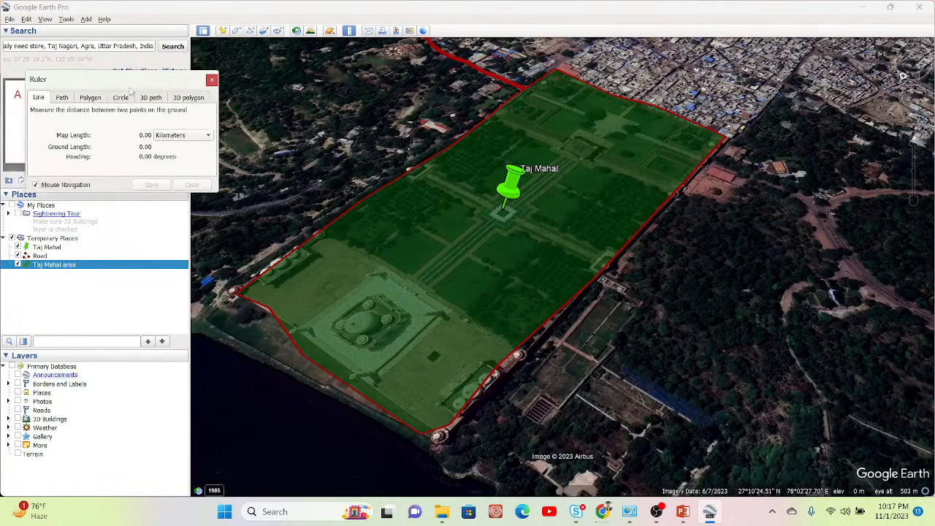
{"action": "left_click", "coordinate": [198, 137]}
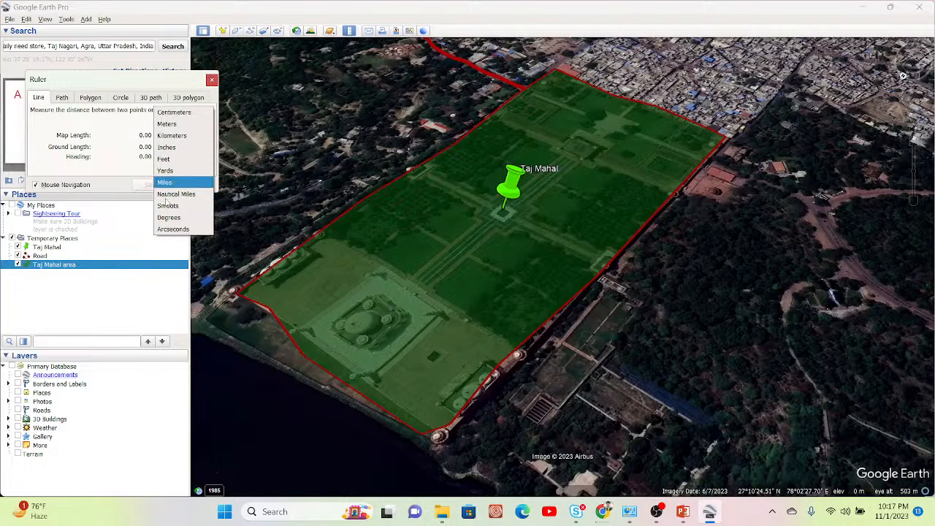
{"action": "left_click", "coordinate": [175, 136]}
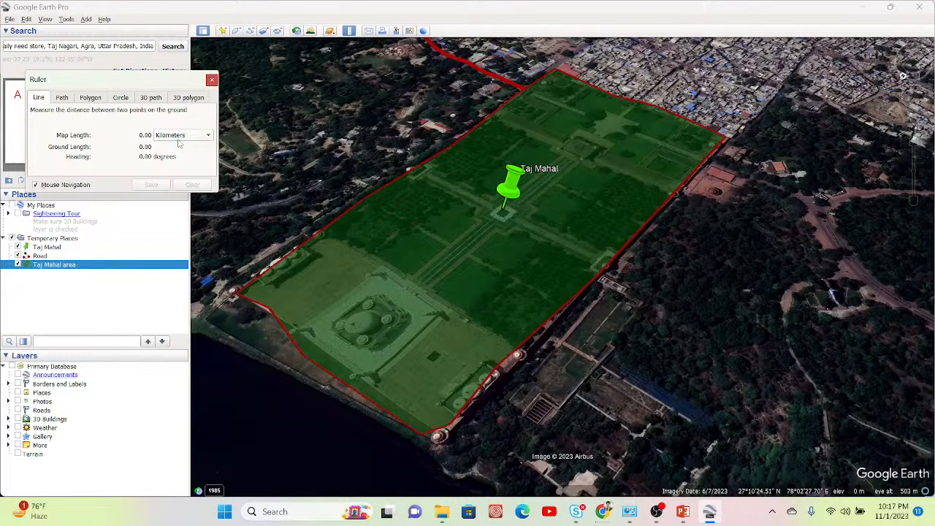
Measure a line about 0.58 km long from the polygon's river edge to its opposite edge, read it in meters, and switch back to kilometers
{"action": "left_click", "coordinate": [324, 369]}
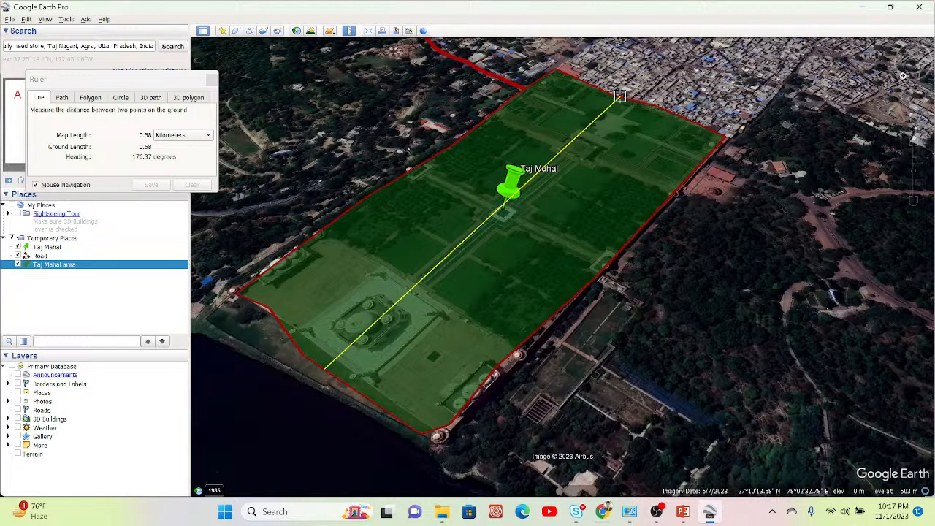
{"action": "left_click", "coordinate": [619, 97]}
{"action": "left_click", "coordinate": [165, 136]}
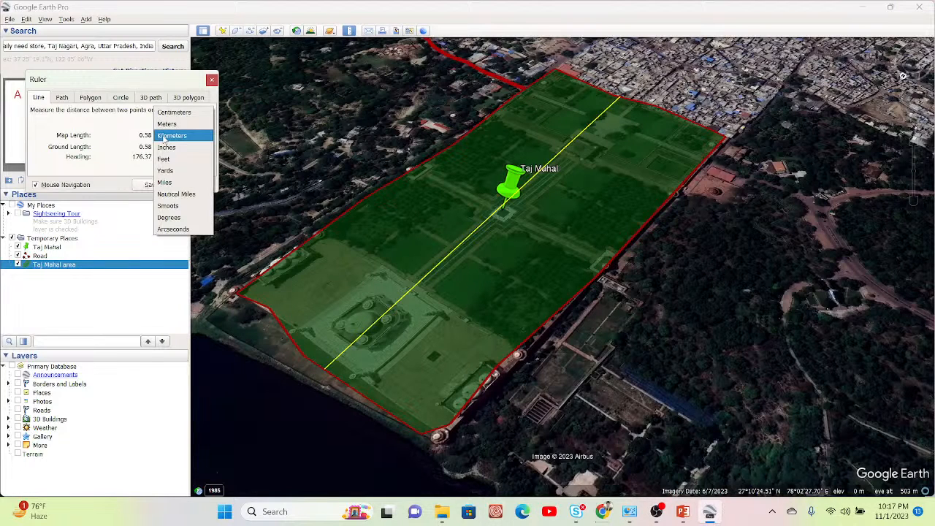
{"action": "left_click", "coordinate": [168, 125]}
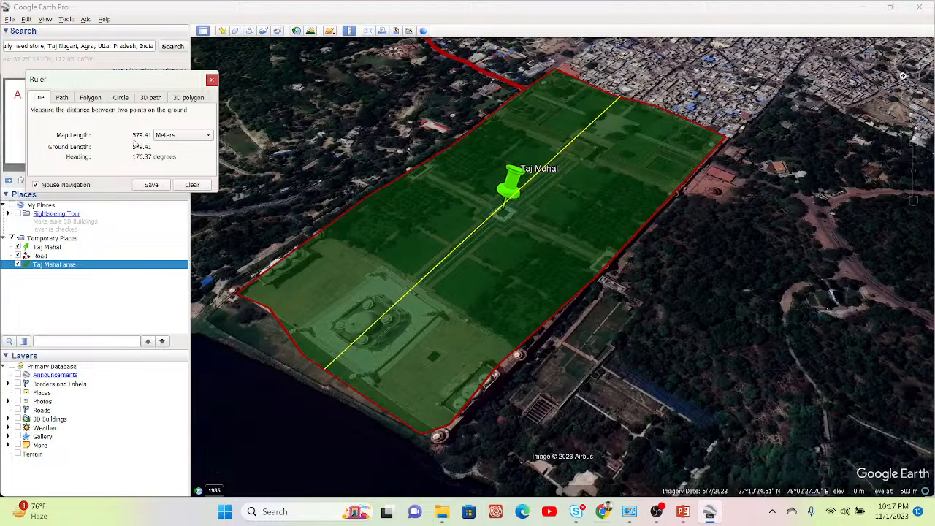
{"action": "left_click", "coordinate": [168, 137]}
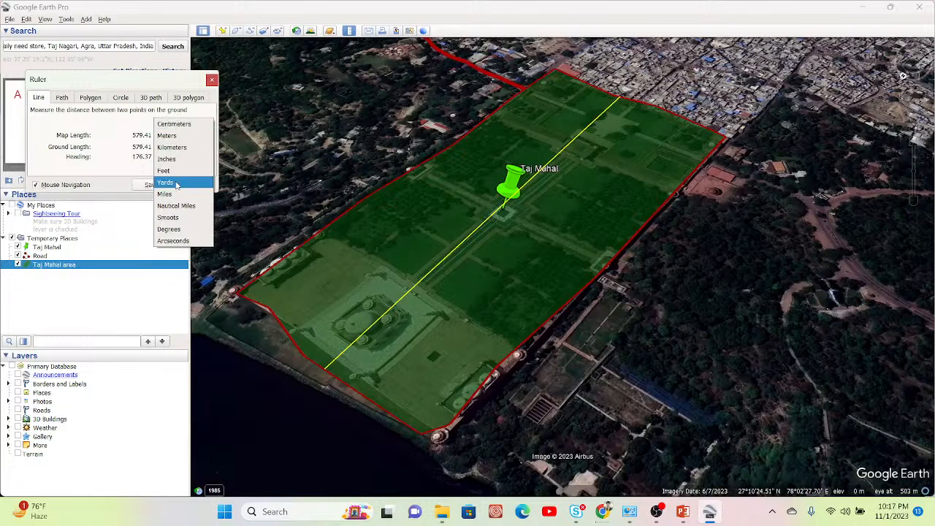
{"action": "left_click", "coordinate": [172, 147]}
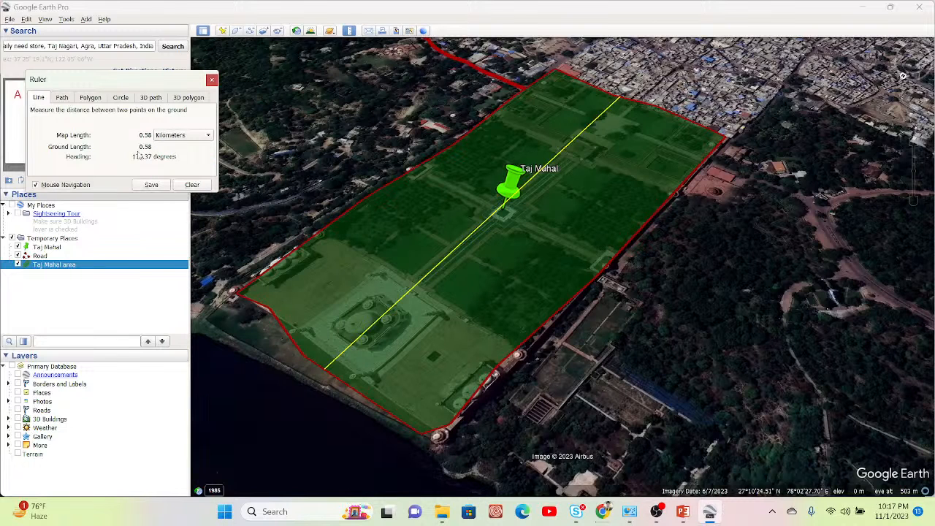
Save the measured line as a path named "Line Measure" with light yellow color and a line width of 3.5
{"action": "left_click", "coordinate": [160, 187]}
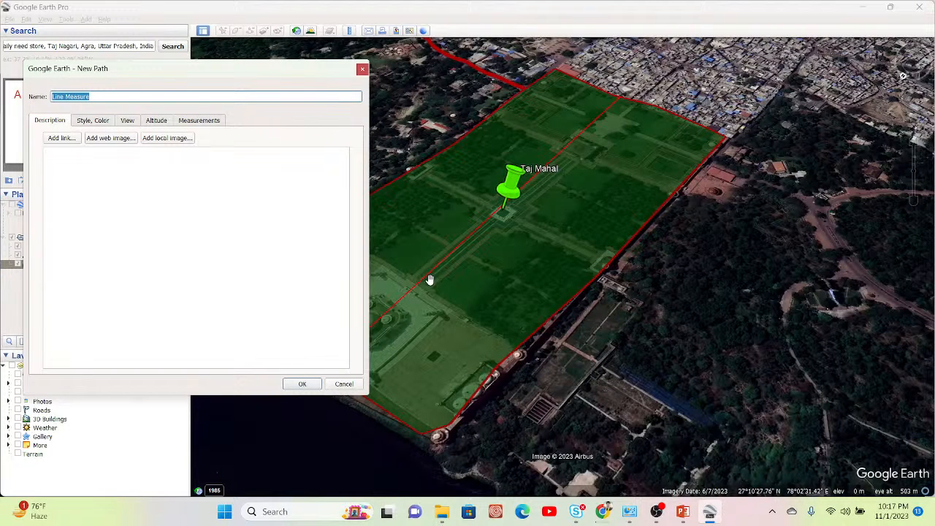
{"action": "left_click", "coordinate": [87, 122]}
{"action": "left_click", "coordinate": [78, 157]}
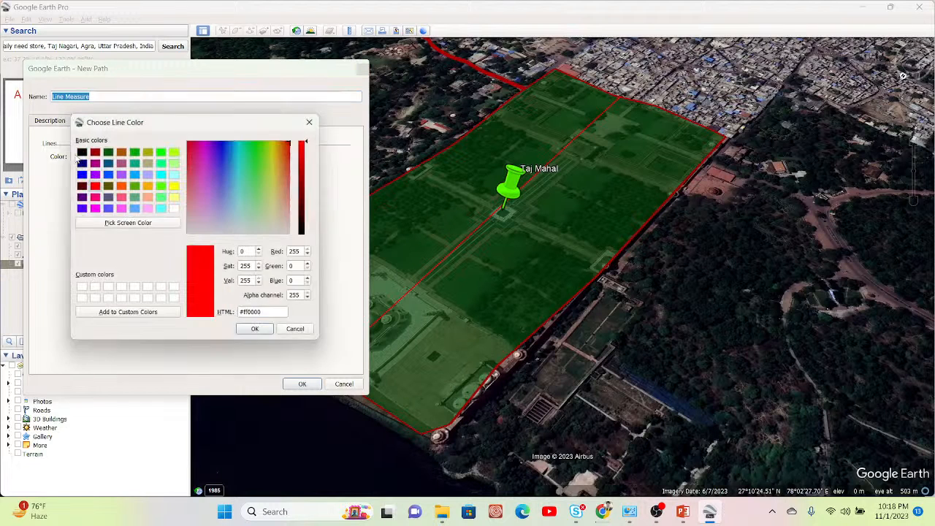
{"action": "left_click", "coordinate": [174, 197]}
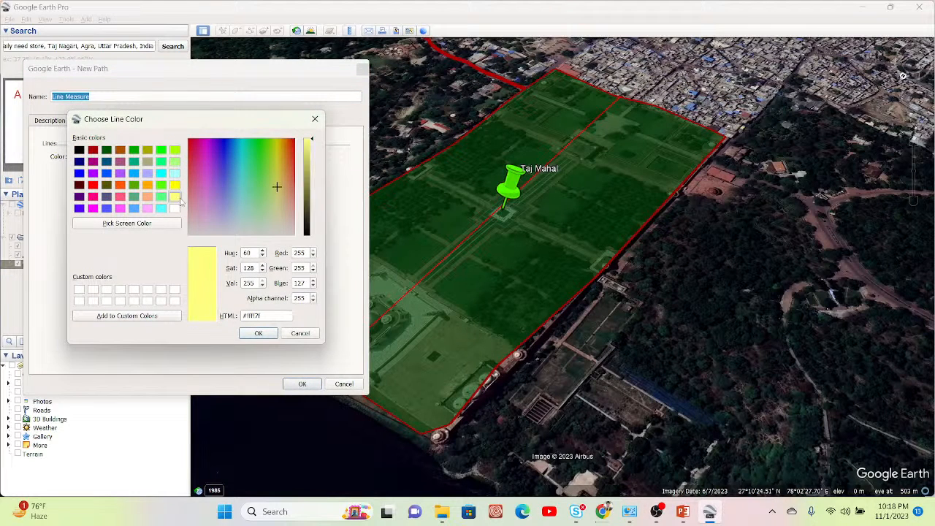
{"action": "left_click", "coordinate": [255, 334]}
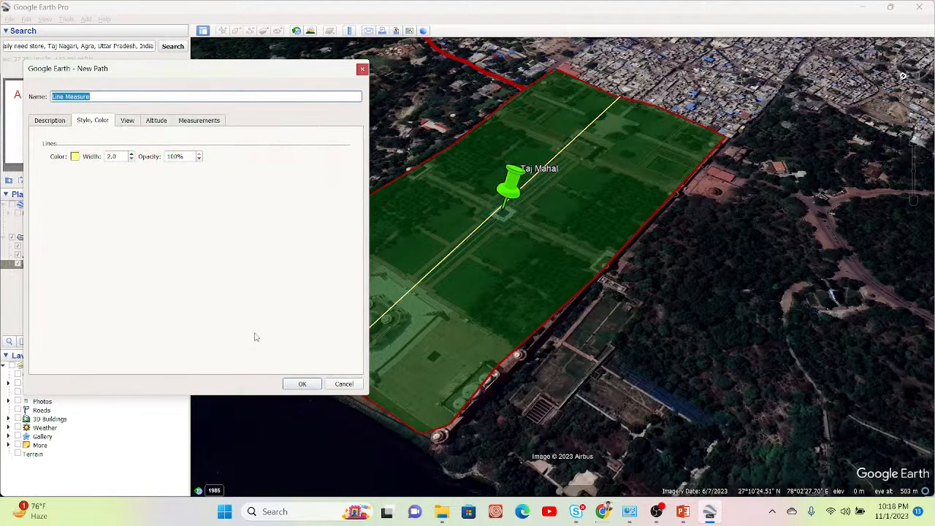
{"action": "left_click", "coordinate": [132, 157]}
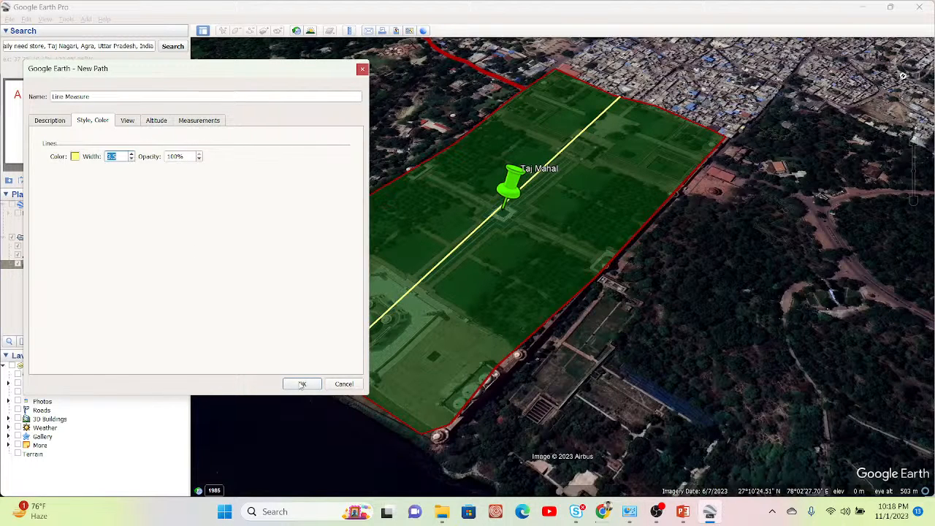
{"action": "left_click", "coordinate": [115, 98]}
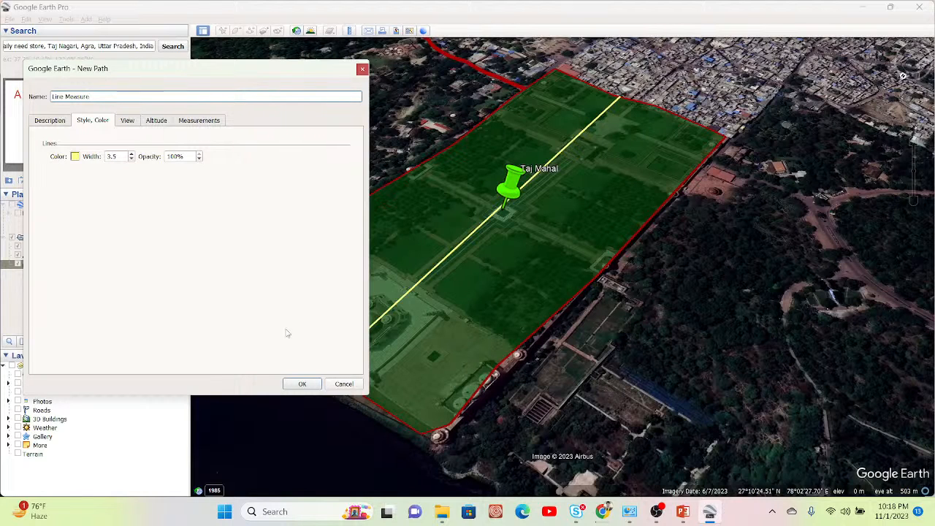
{"action": "left_click", "coordinate": [302, 384]}
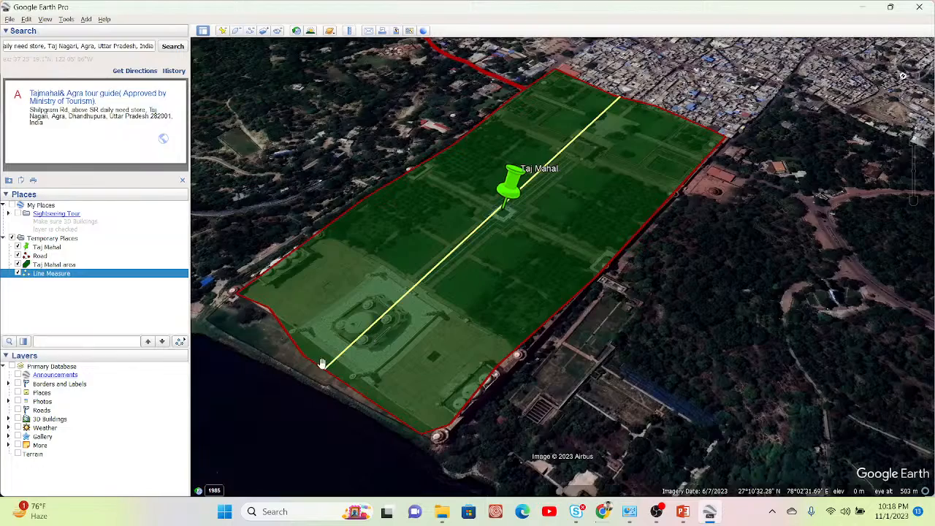
Measure a circle with a radius of about 90 m over the wooded area beside the polygon, with the radius unit set to meters
{"action": "left_click_drag", "start_coordinate": [627, 124], "coordinate": [627, 144]}
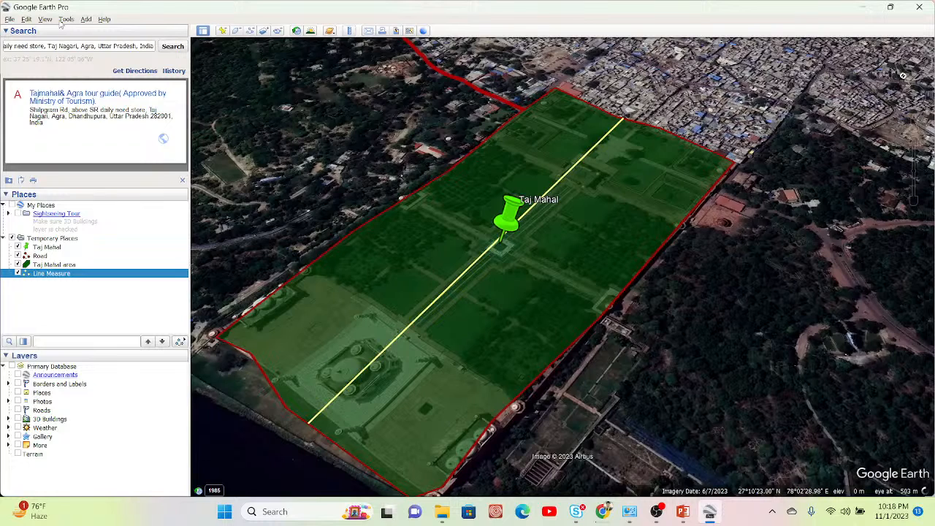
{"action": "left_click", "coordinate": [65, 19]}
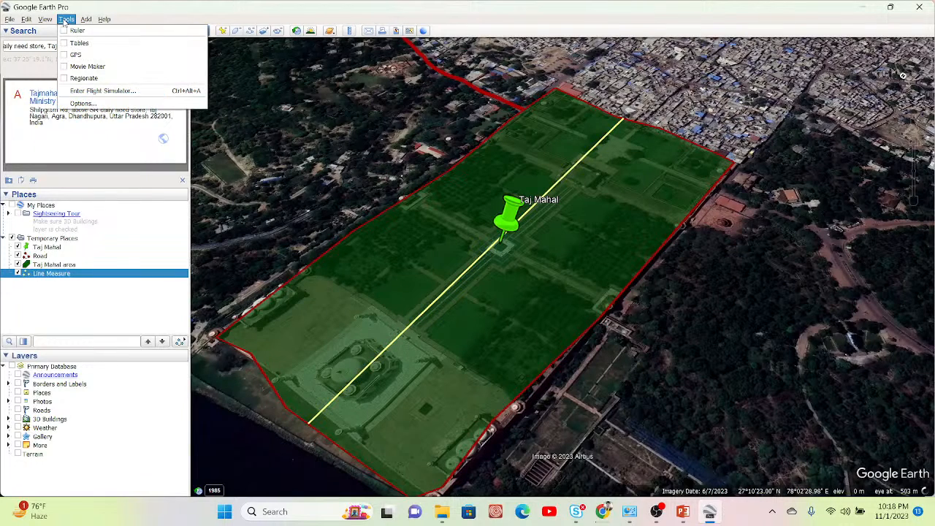
{"action": "left_click", "coordinate": [72, 30]}
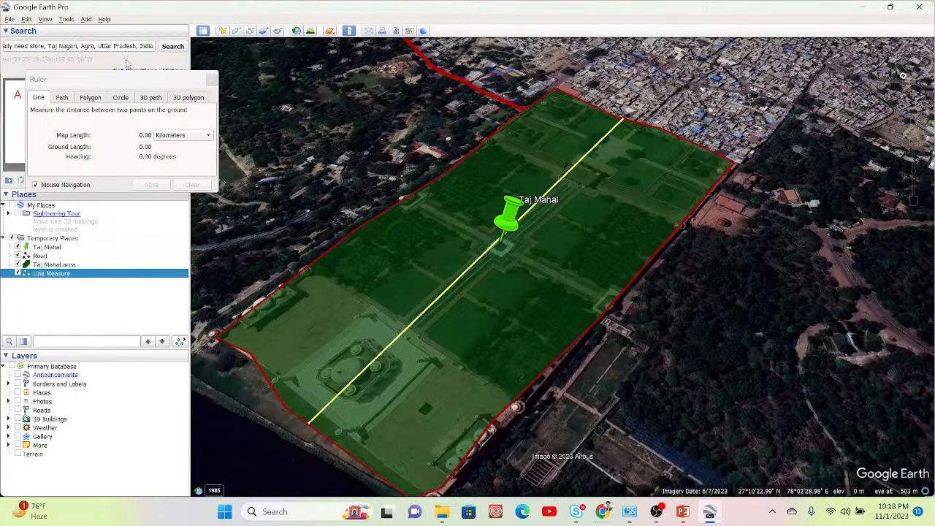
{"action": "left_click", "coordinate": [121, 98]}
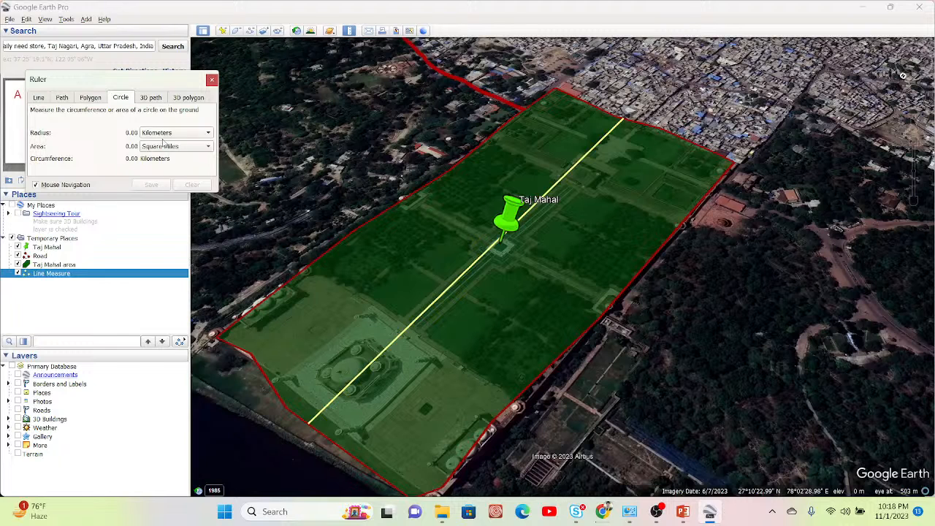
{"action": "left_click", "coordinate": [386, 148]}
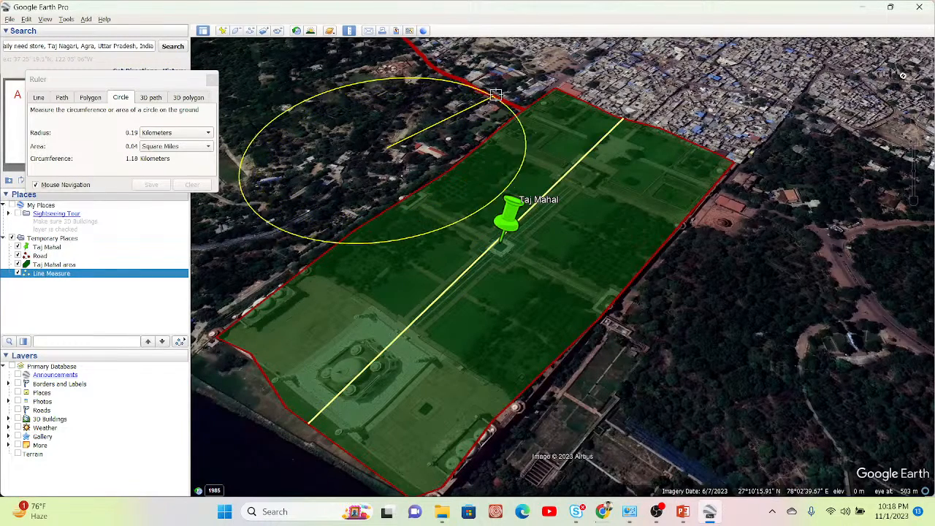
{"action": "left_click", "coordinate": [189, 133]}
{"action": "left_click", "coordinate": [156, 124]}
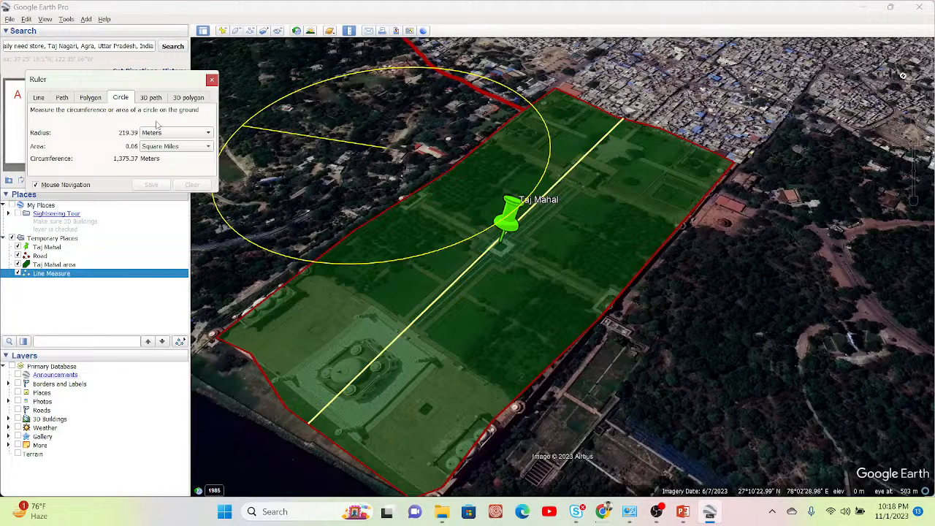
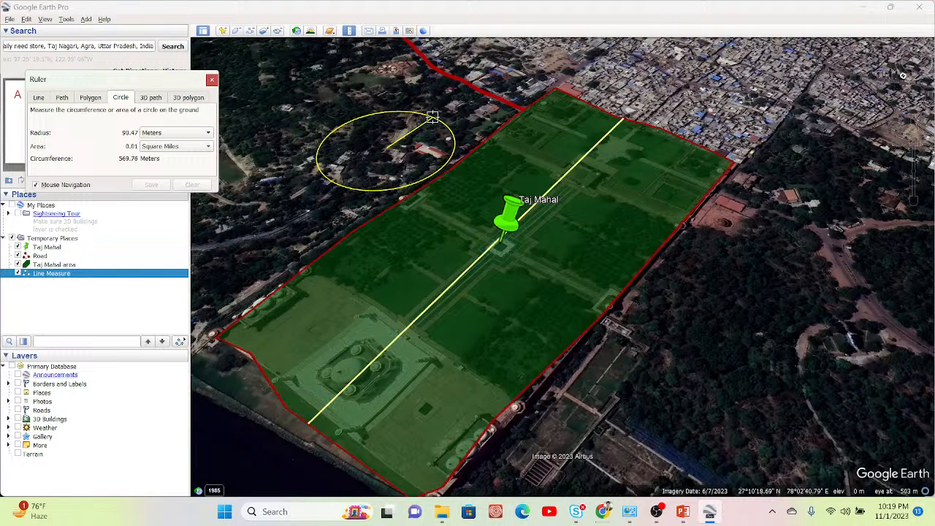
{"action": "left_click", "coordinate": [434, 122]}
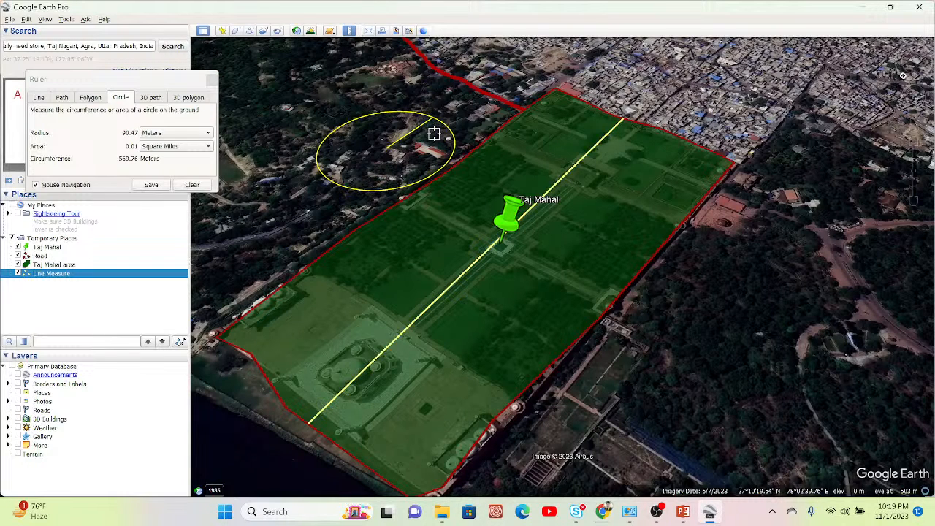
Start saving the measured circle as a path and view its length in meters
{"action": "left_click", "coordinate": [152, 185]}
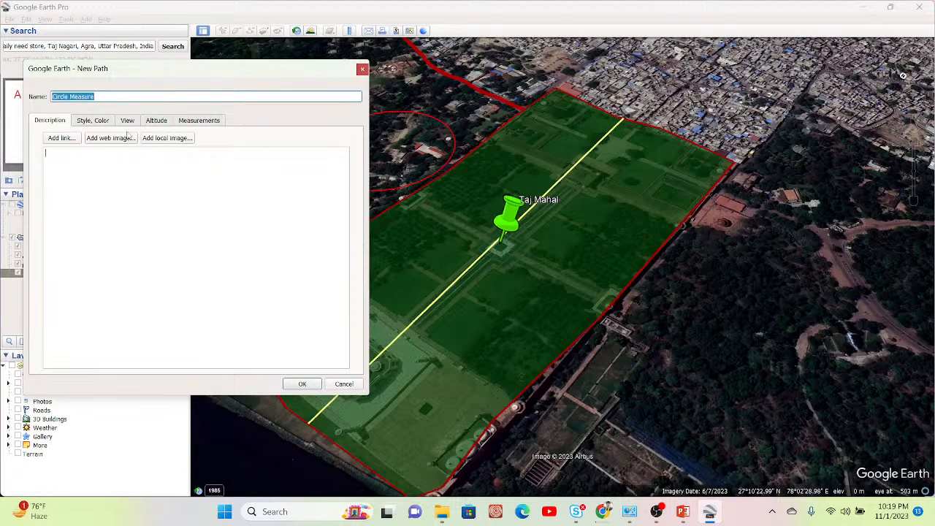
{"action": "left_click", "coordinate": [198, 120]}
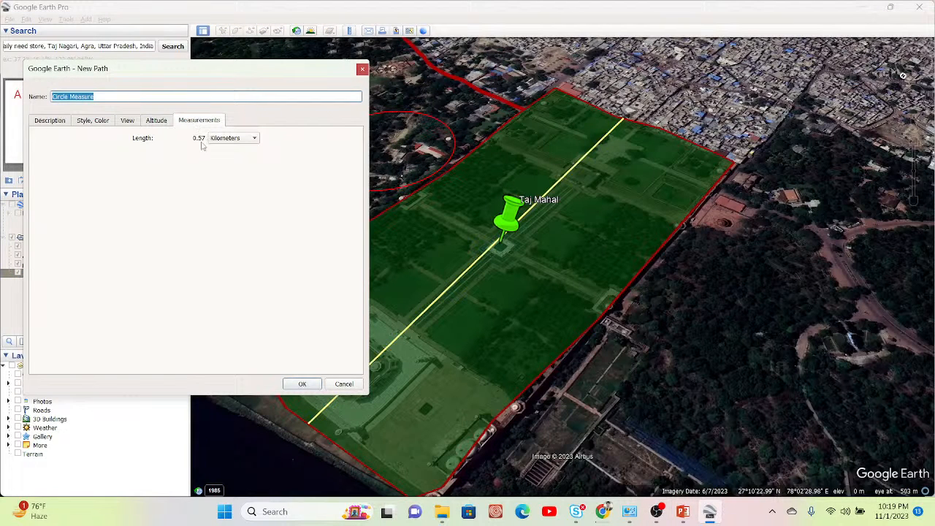
{"action": "left_click", "coordinate": [235, 138]}
{"action": "left_click", "coordinate": [223, 127]}
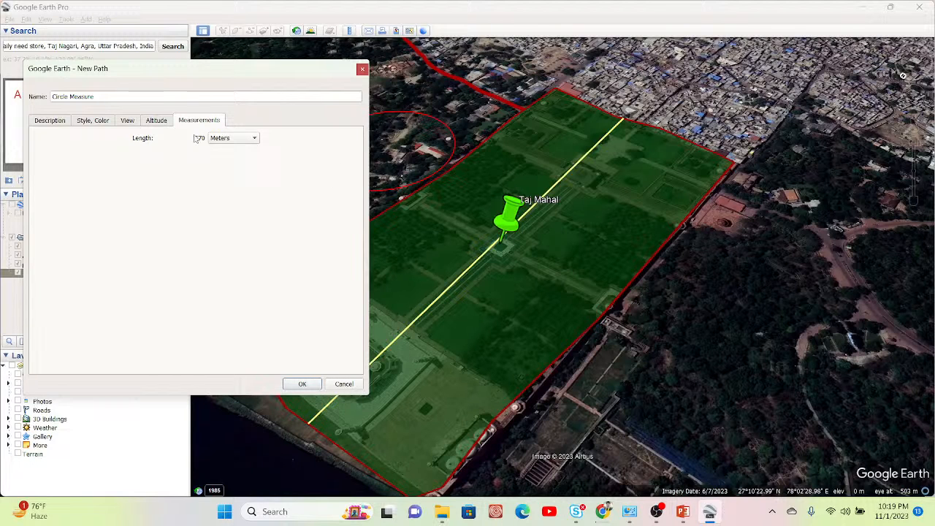
{"action": "left_click", "coordinate": [46, 121]}
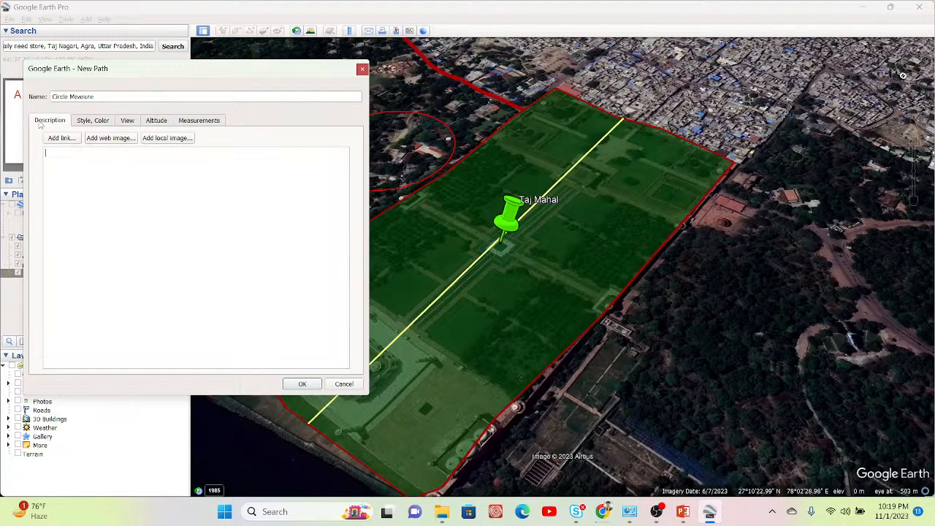
Save the measured circle as the path "Circle Measure" with dark red line color #aa0000 and an increased line width
{"action": "left_click", "coordinate": [86, 121]}
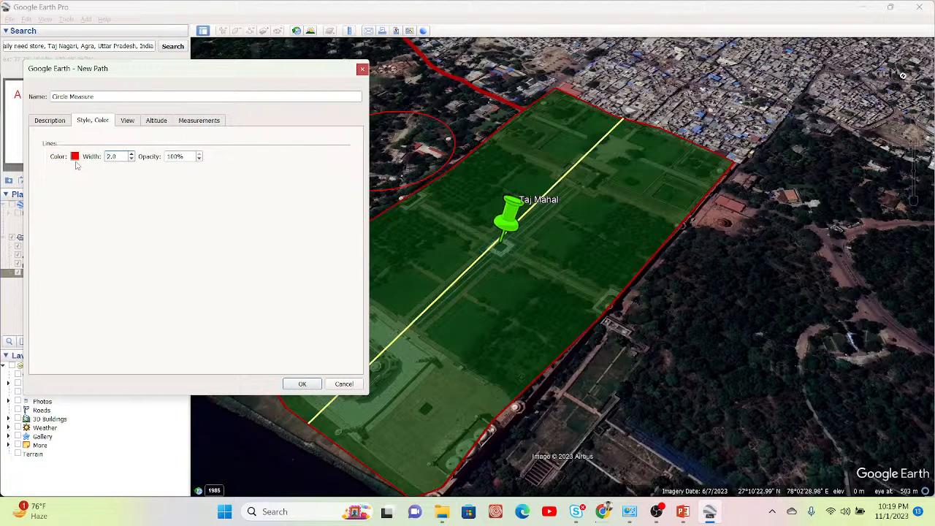
{"action": "left_click", "coordinate": [75, 156]}
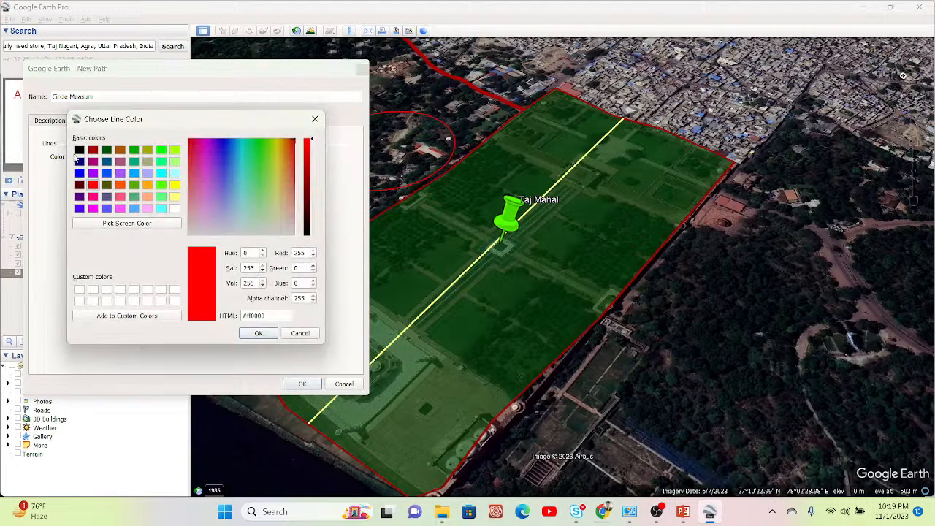
{"action": "left_click", "coordinate": [93, 149]}
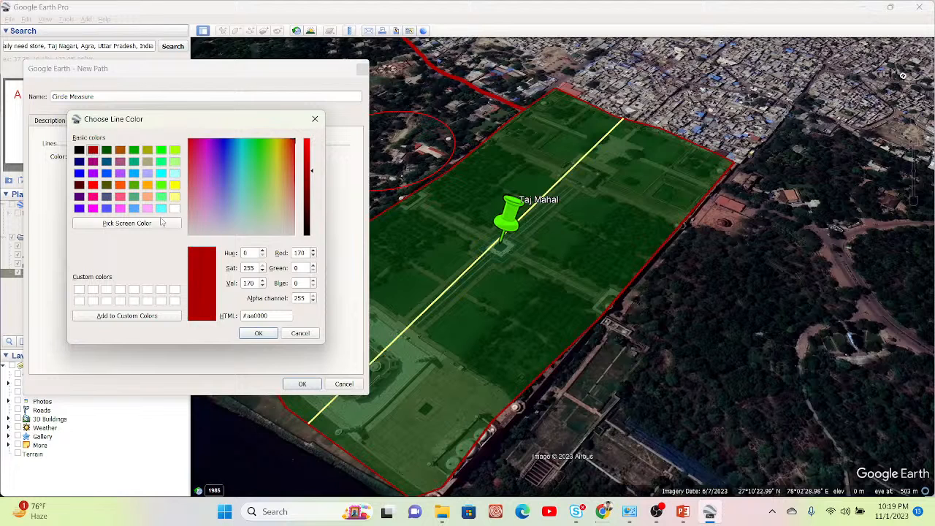
{"action": "left_click", "coordinate": [258, 333]}
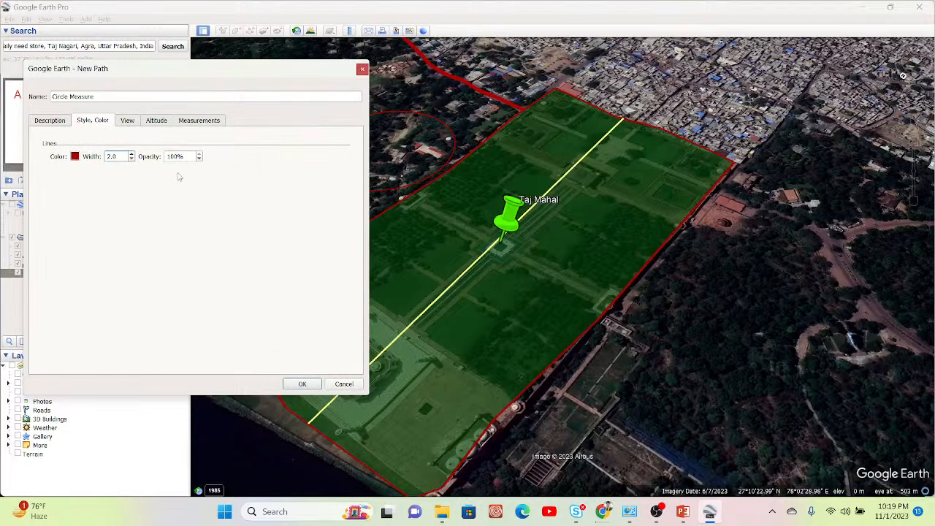
{"action": "left_click", "coordinate": [132, 154]}
{"action": "left_click", "coordinate": [302, 384]}
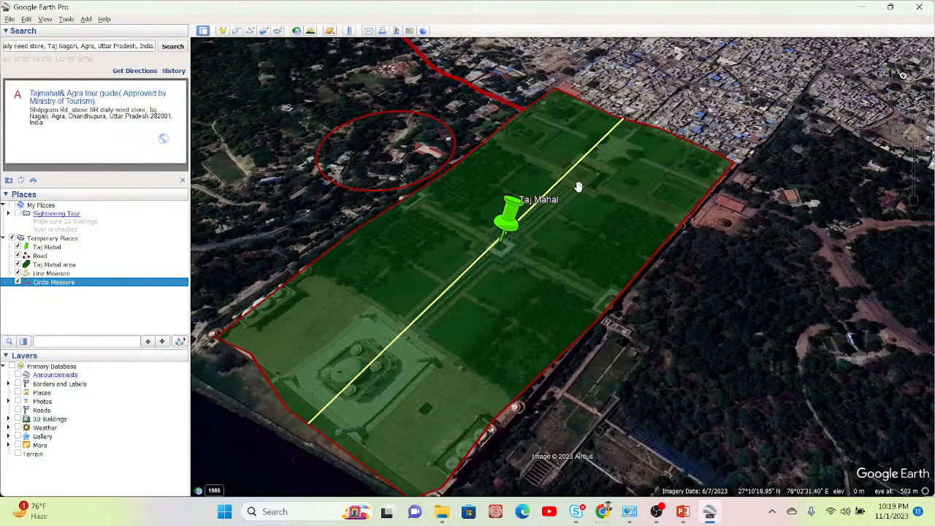
Check what each temporary place shows on the map by hiding and redisplaying the placemark, road, polygon, line and circle
{"action": "left_click_drag", "start_coordinate": [579, 187], "coordinate": [604, 180]}
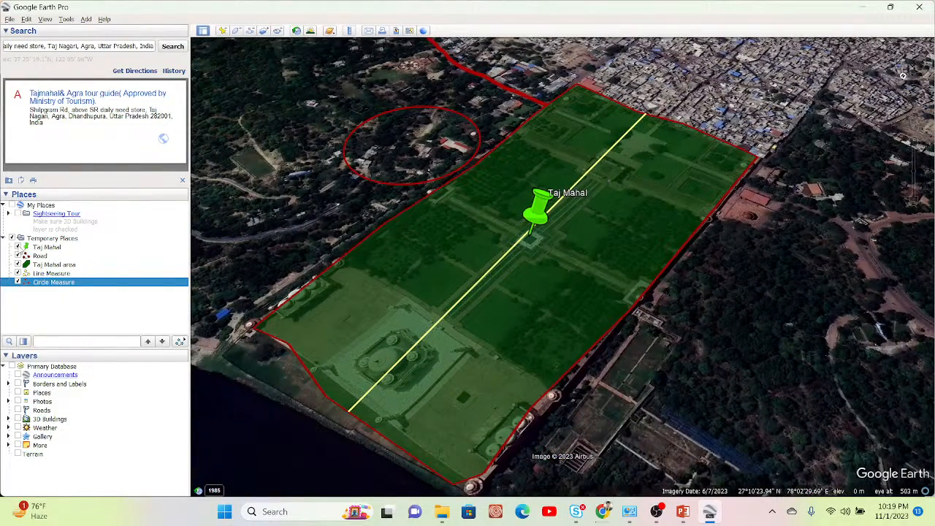
{"action": "left_click", "coordinate": [17, 247]}
{"action": "left_click", "coordinate": [18, 247]}
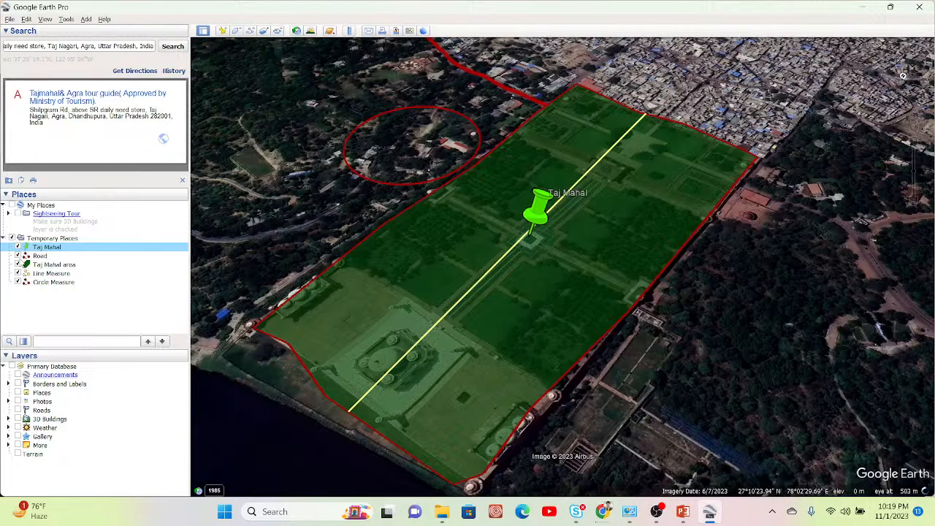
{"action": "left_click", "coordinate": [20, 256]}
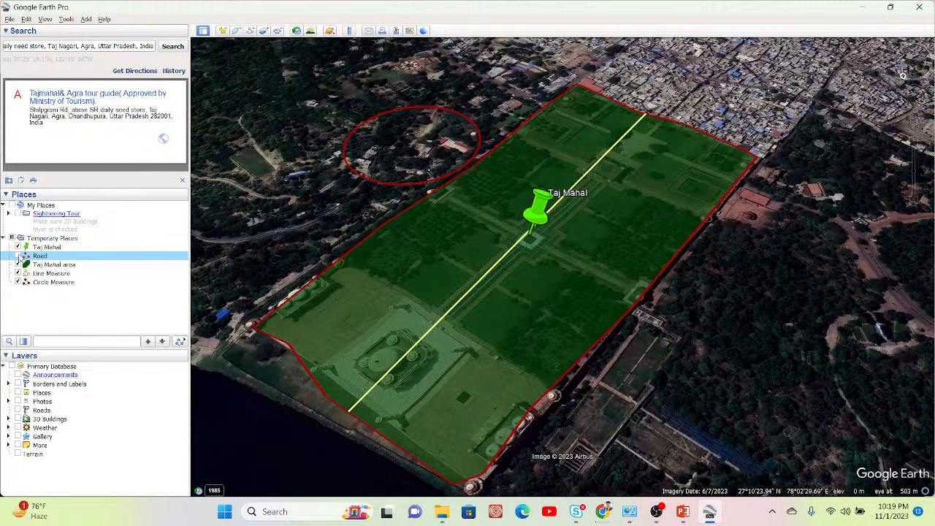
{"action": "left_click", "coordinate": [17, 256]}
{"action": "left_click", "coordinate": [18, 265]}
{"action": "left_click", "coordinate": [19, 265]}
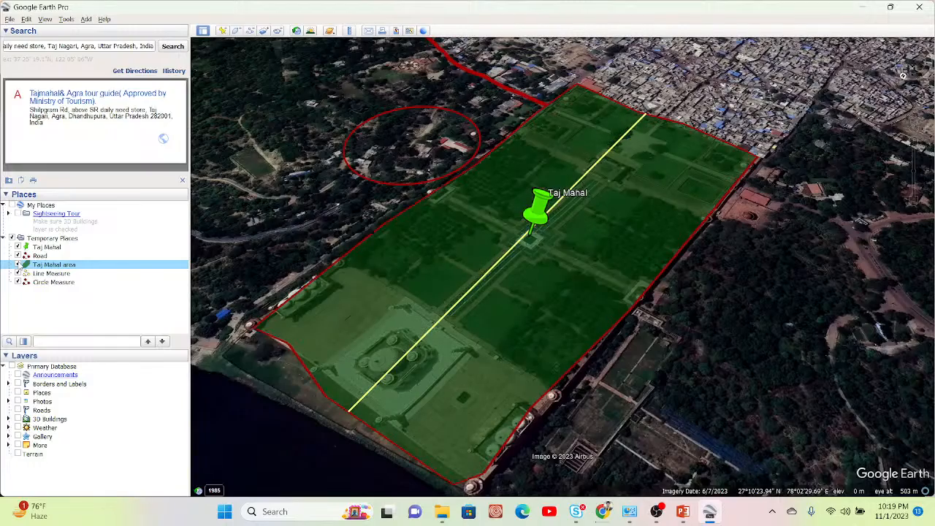
{"action": "left_click", "coordinate": [18, 264]}
{"action": "left_click", "coordinate": [18, 264]}
{"action": "left_click", "coordinate": [19, 273]}
{"action": "left_click", "coordinate": [18, 274]}
{"action": "left_click", "coordinate": [18, 273]}
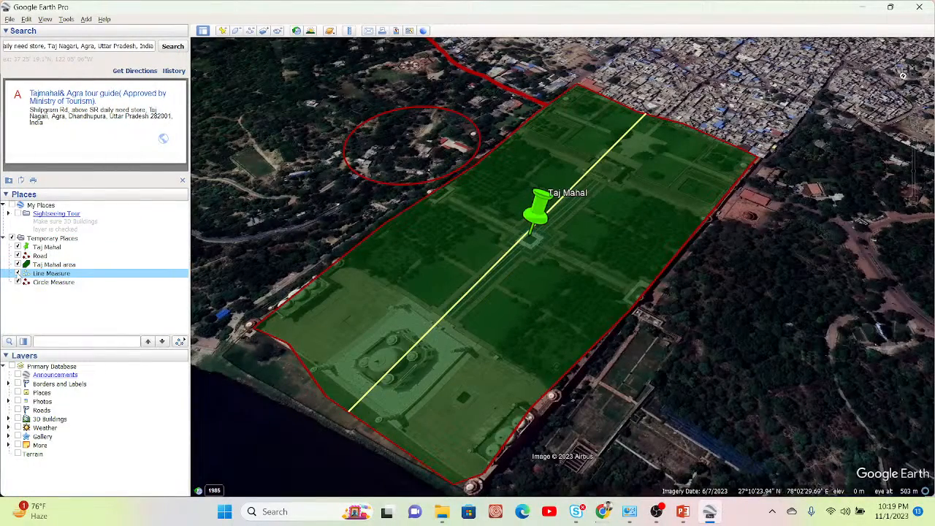
{"action": "left_click", "coordinate": [19, 274]}
{"action": "left_click", "coordinate": [18, 273]}
{"action": "left_click", "coordinate": [19, 283]}
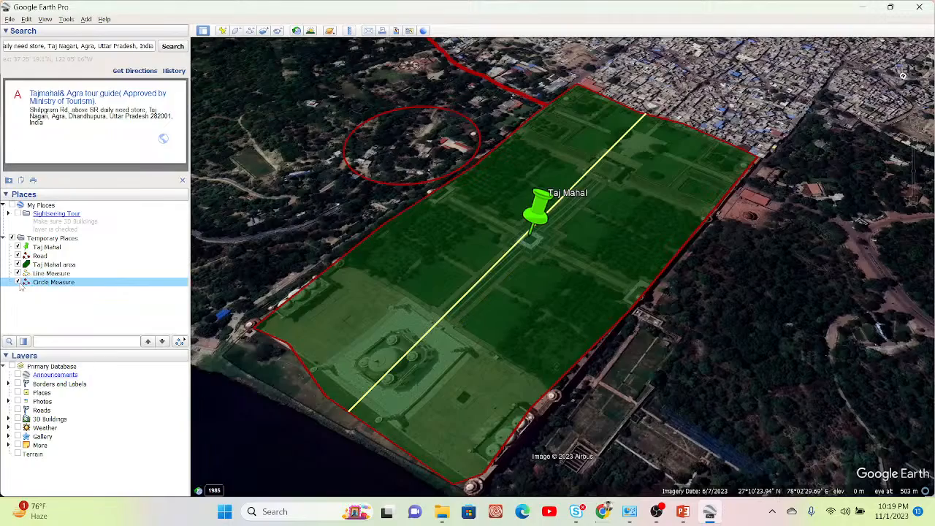
{"action": "left_click", "coordinate": [19, 283]}
Show the elevation profile of the Road path and examine elevation and slope along it
{"action": "left_click_drag", "start_coordinate": [653, 171], "coordinate": [565, 328]}
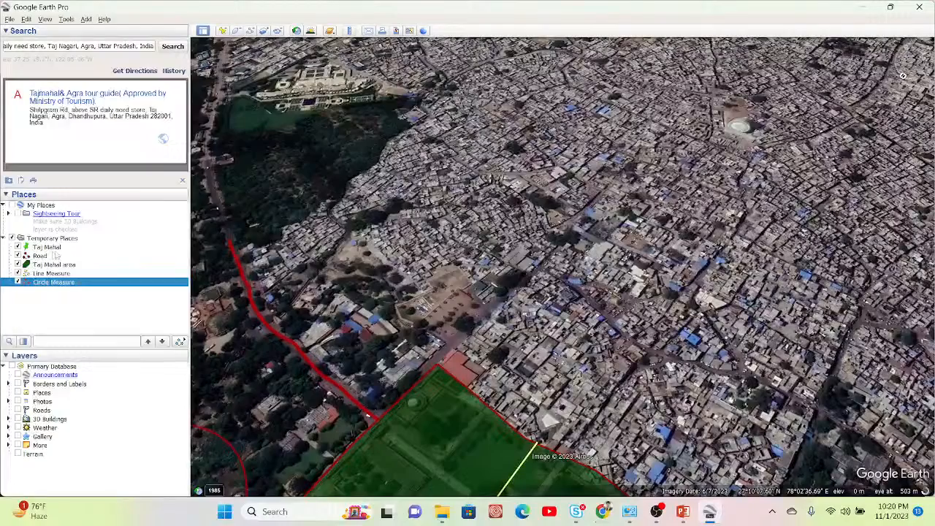
{"action": "left_click", "coordinate": [41, 256]}
{"action": "right_click", "coordinate": [45, 259]}
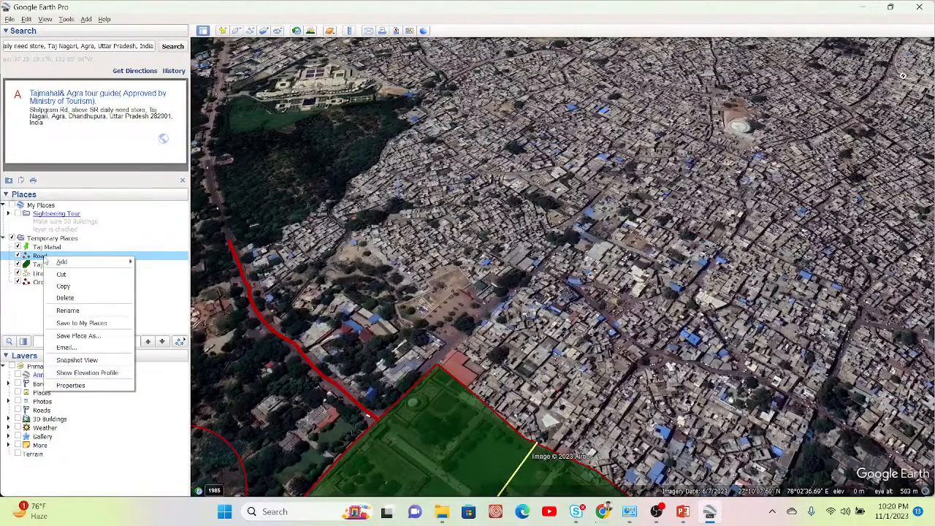
{"action": "left_click", "coordinate": [95, 374]}
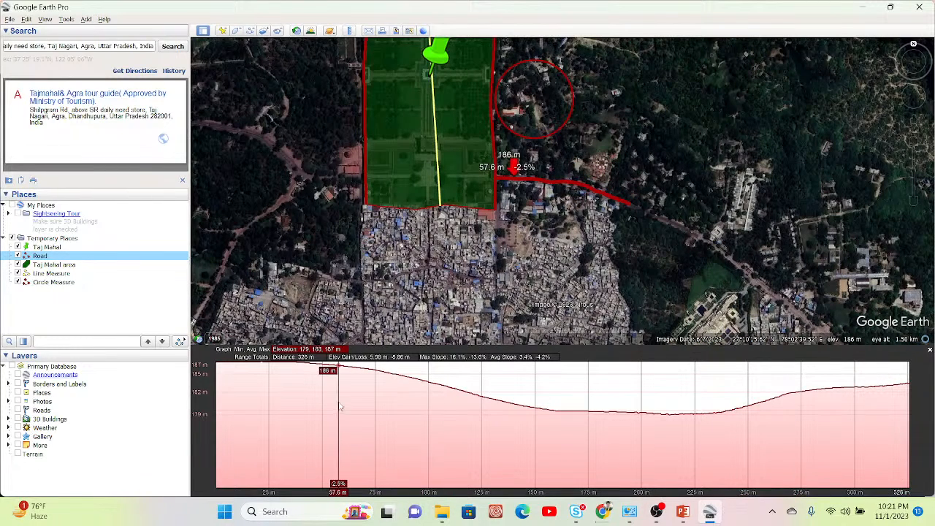
{"action": "left_click", "coordinate": [80, 303]}
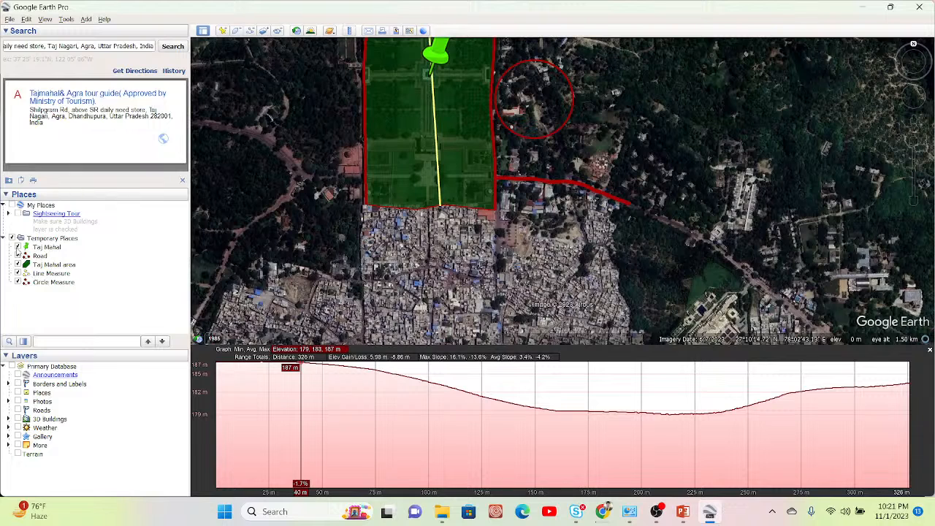